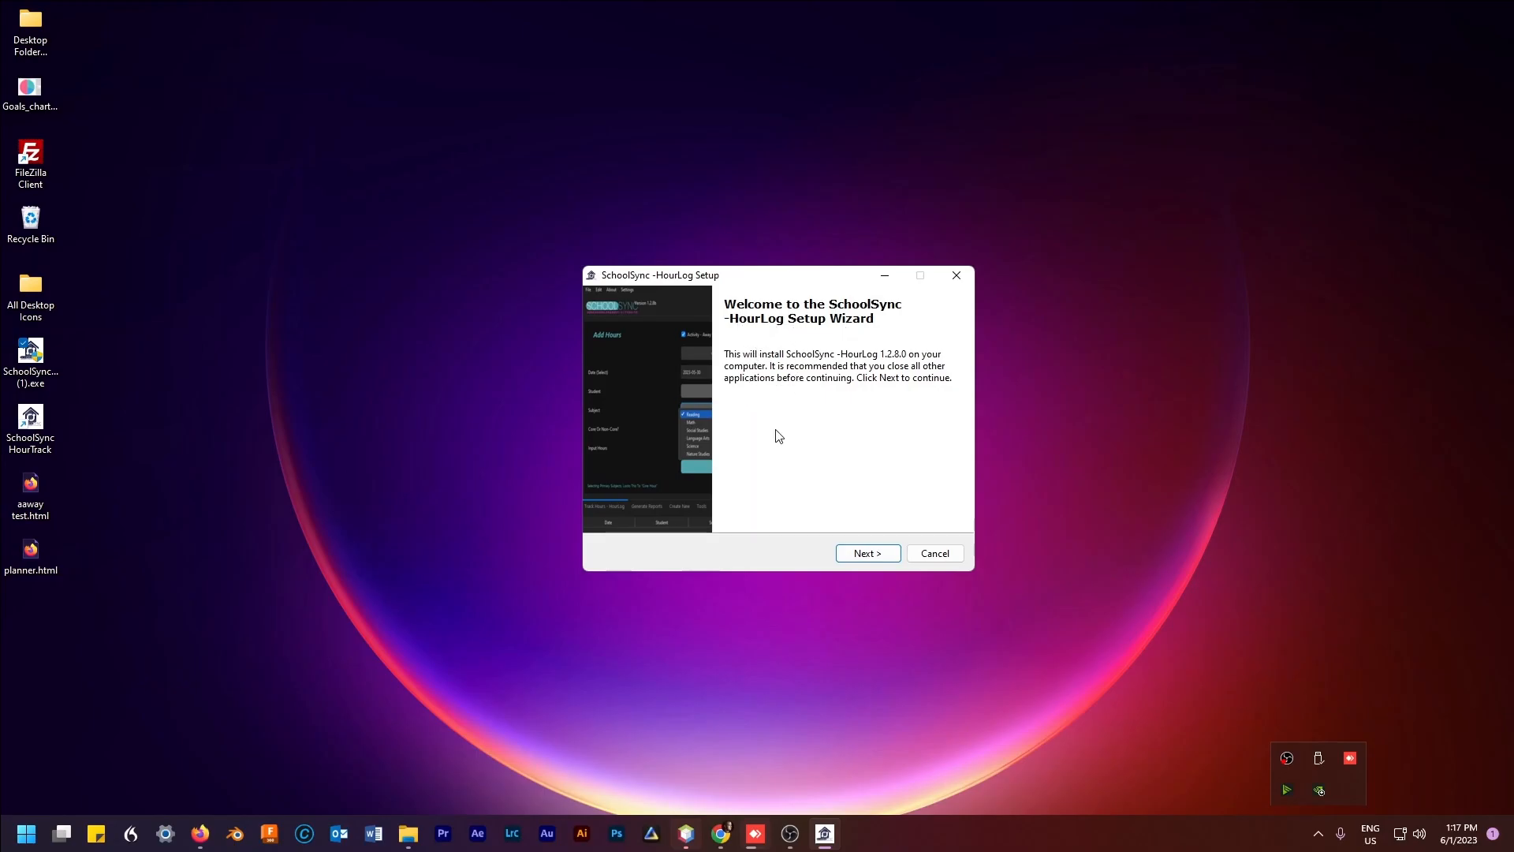
- Install SchoolSync -HourLog in its default destination folder, accepting the license agreement and finishing the setup wizard
left_click(856, 558)
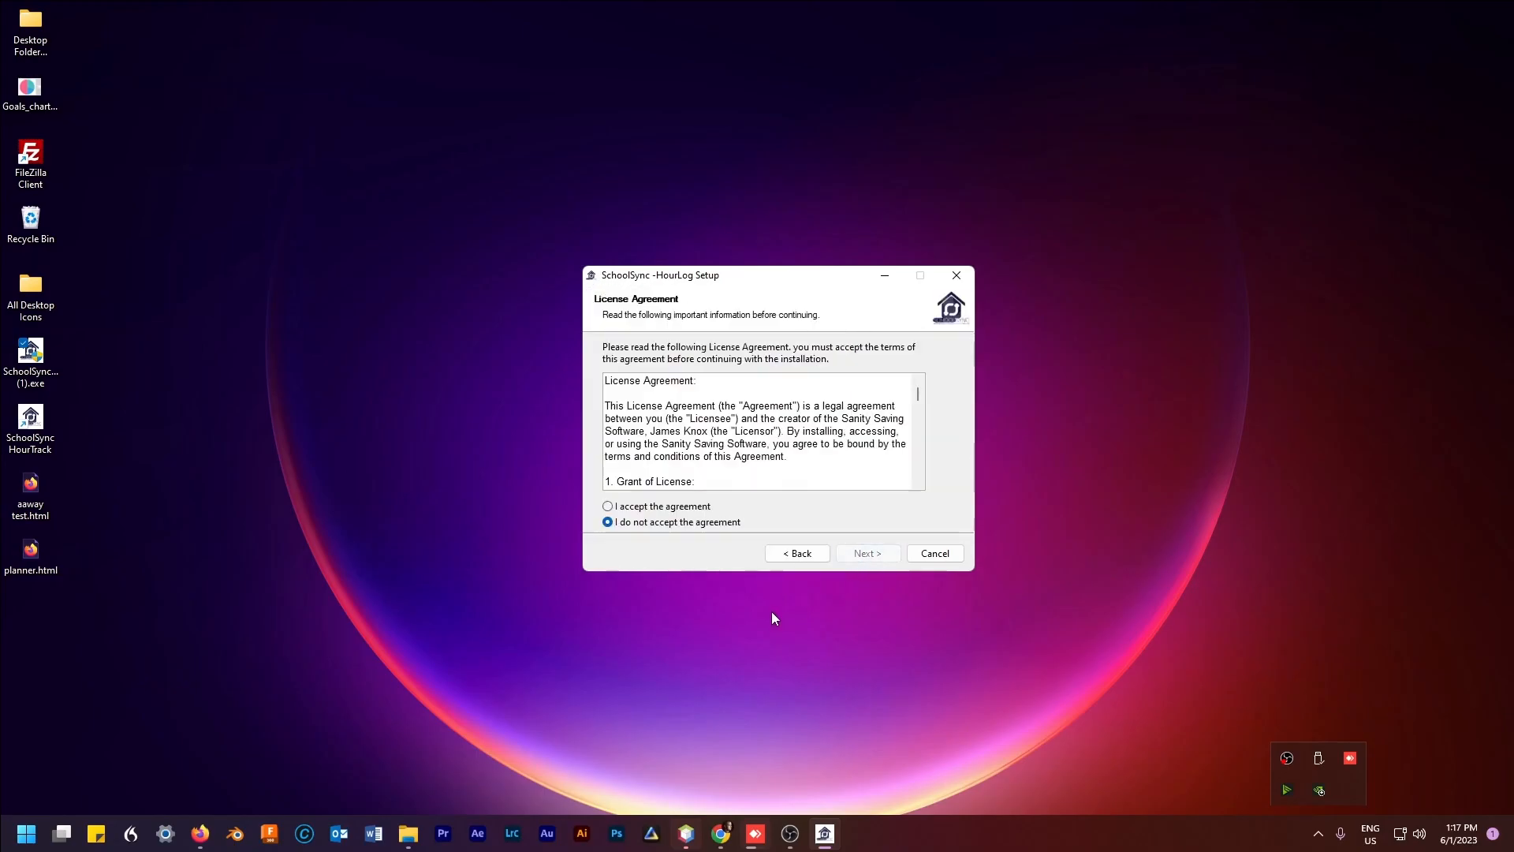
left_click(687, 513)
left_click(876, 555)
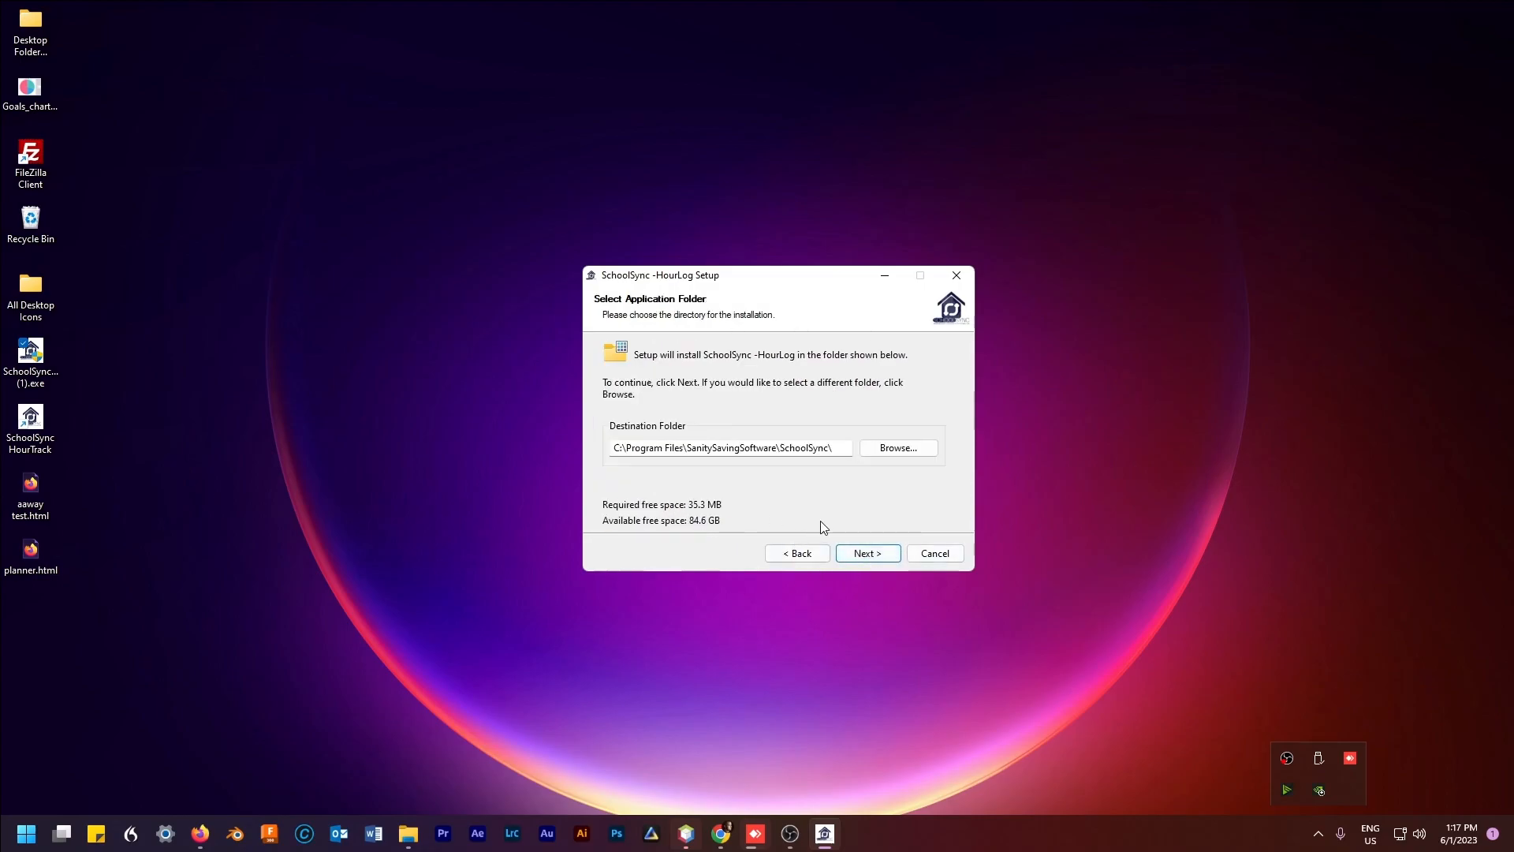
left_click(866, 555)
left_click(884, 552)
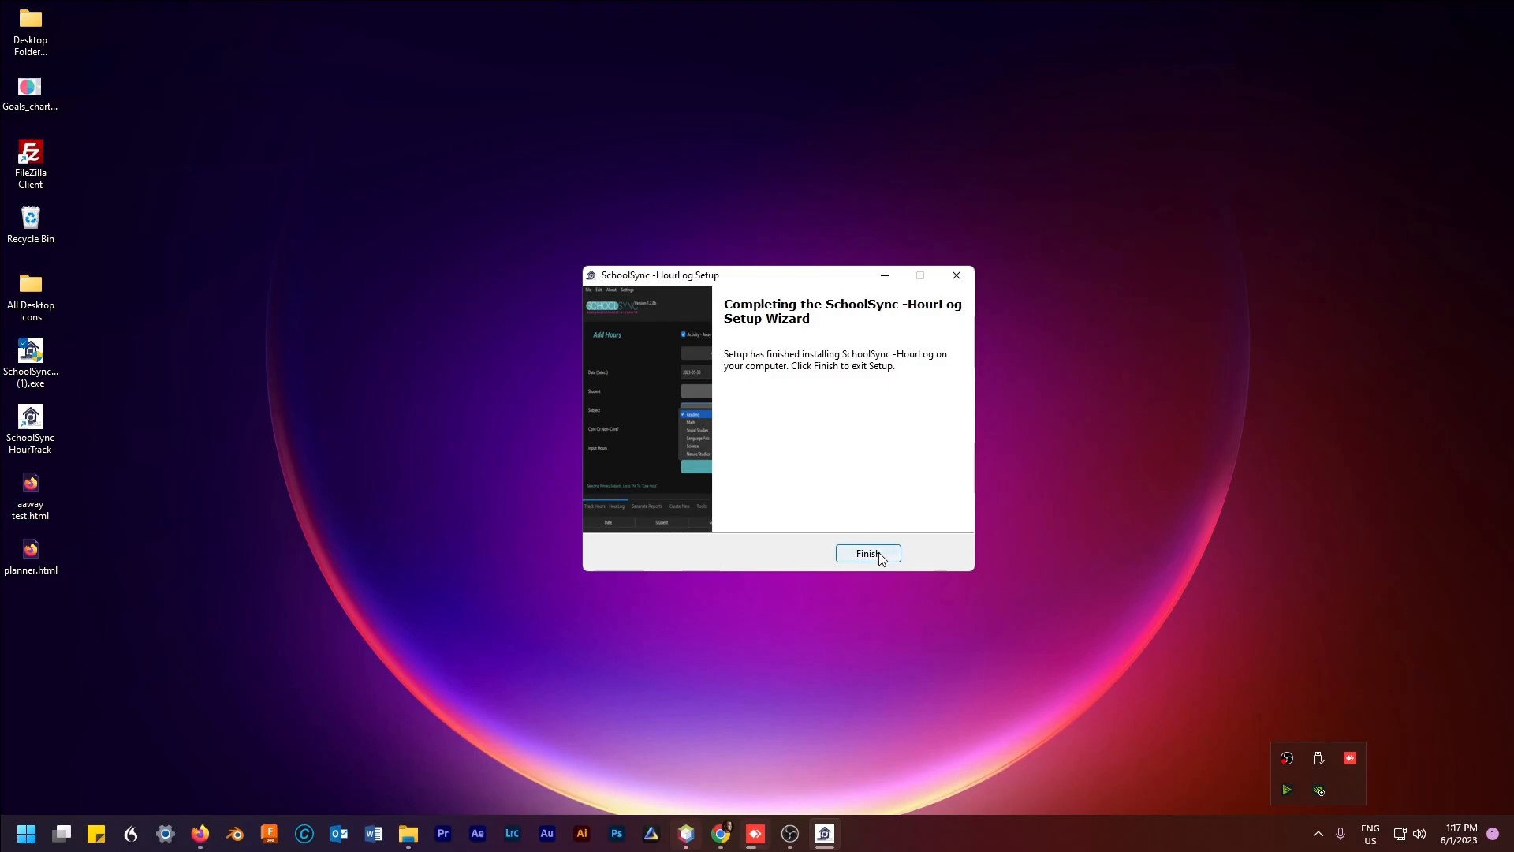
left_click(868, 554)
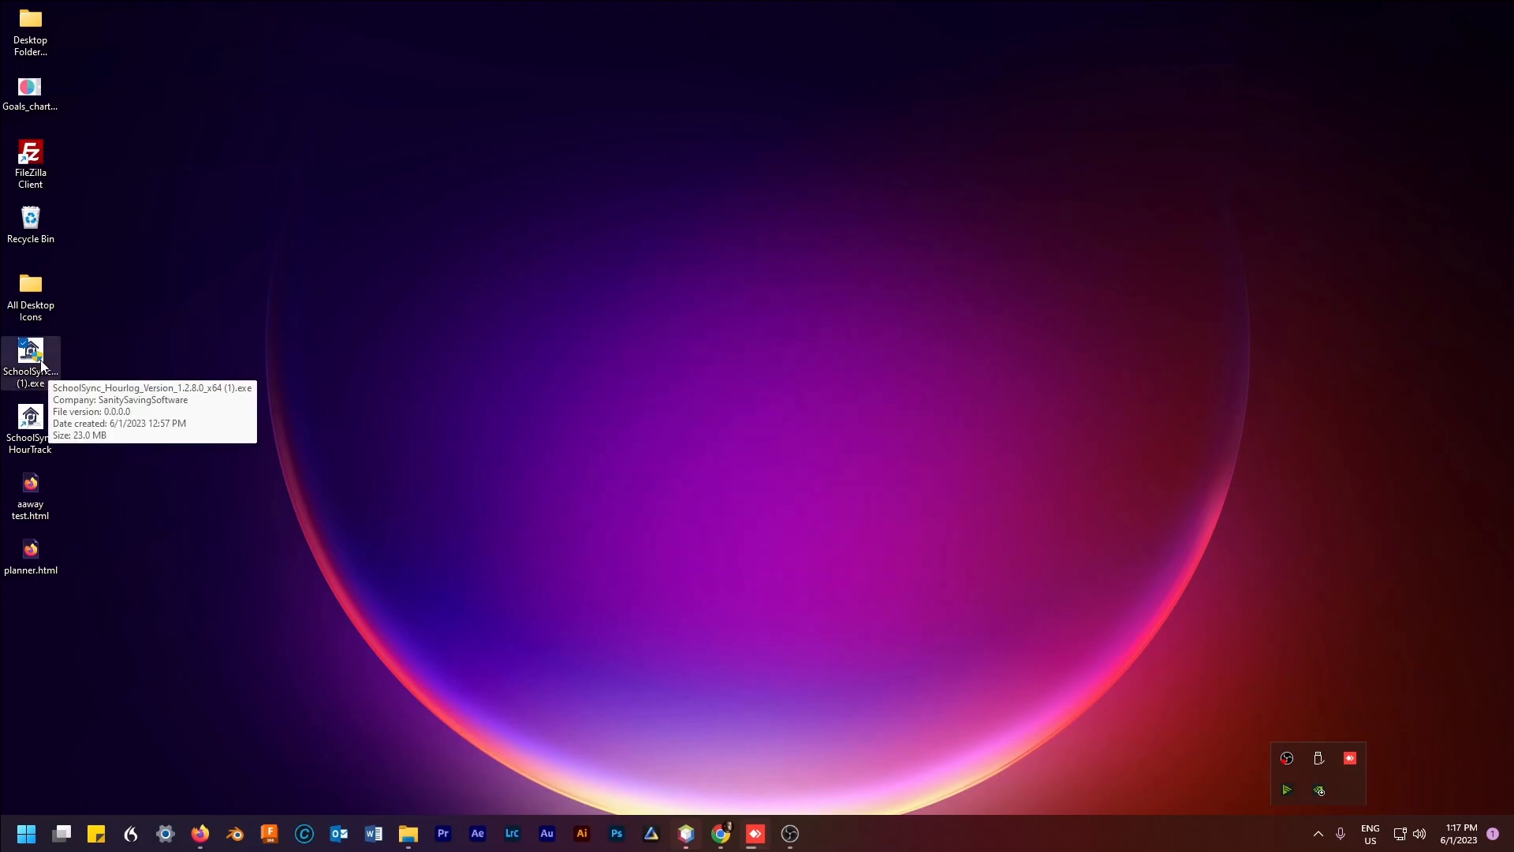
- Launch SchoolSync HourTrack from the desktop, open the default HourLog, and move its window slightly
double_click(31, 422)
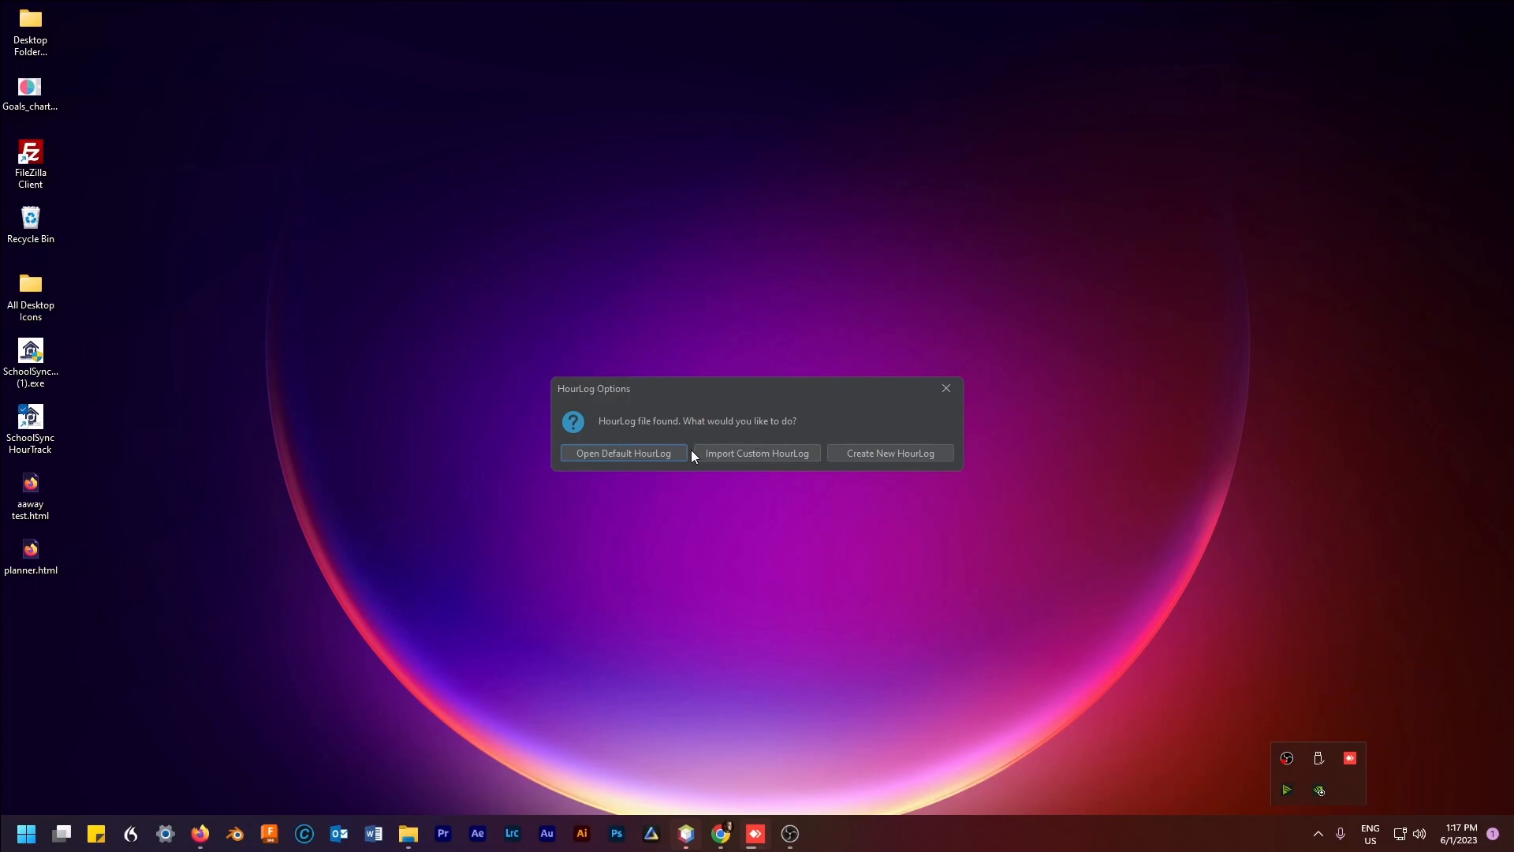
left_click(625, 452)
left_click(834, 458)
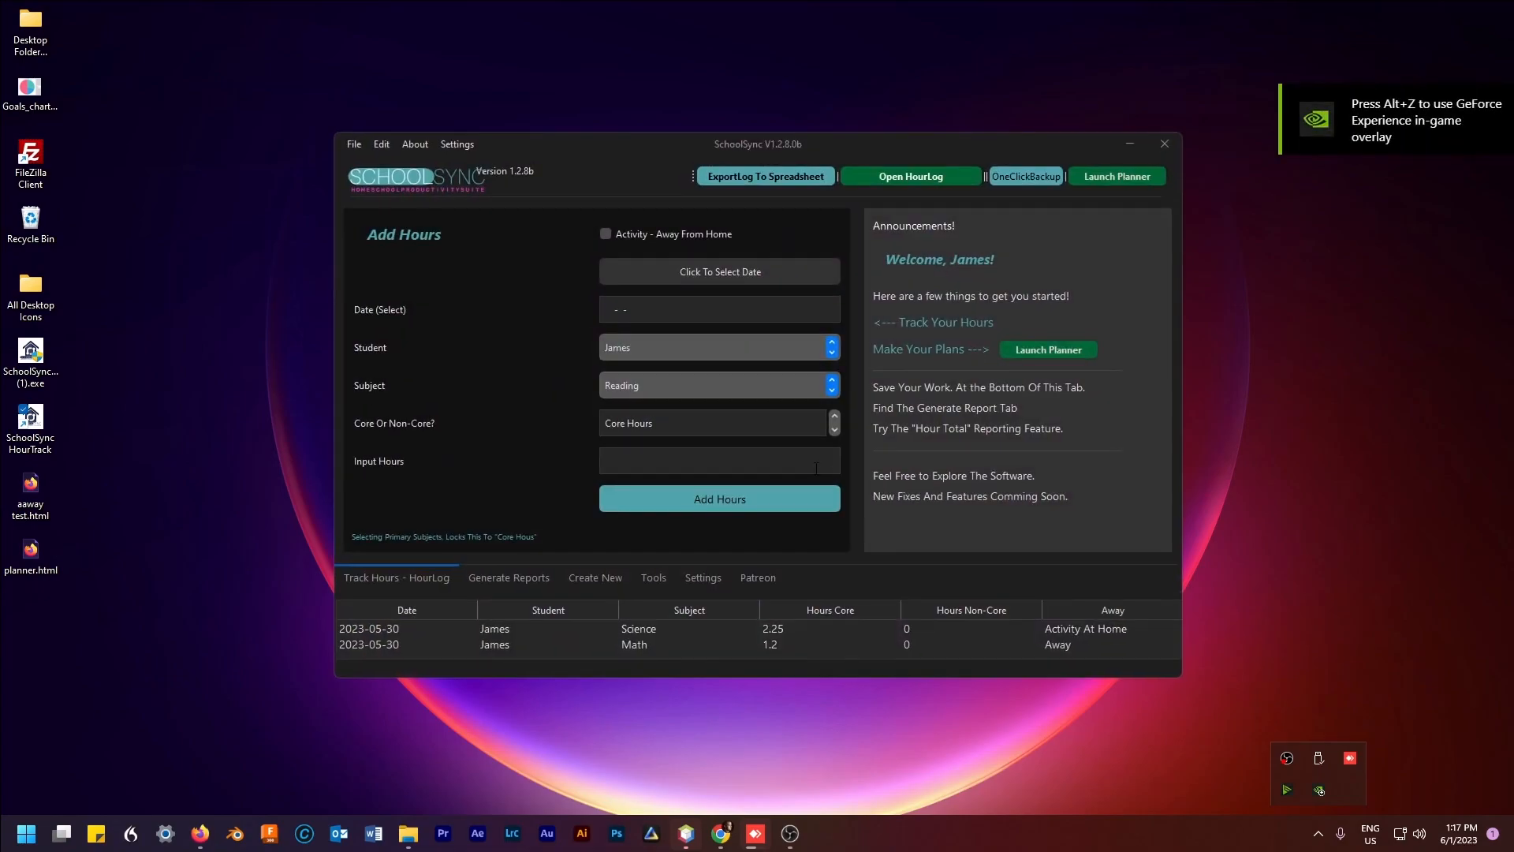
left_click_drag(718, 143, 774, 138)
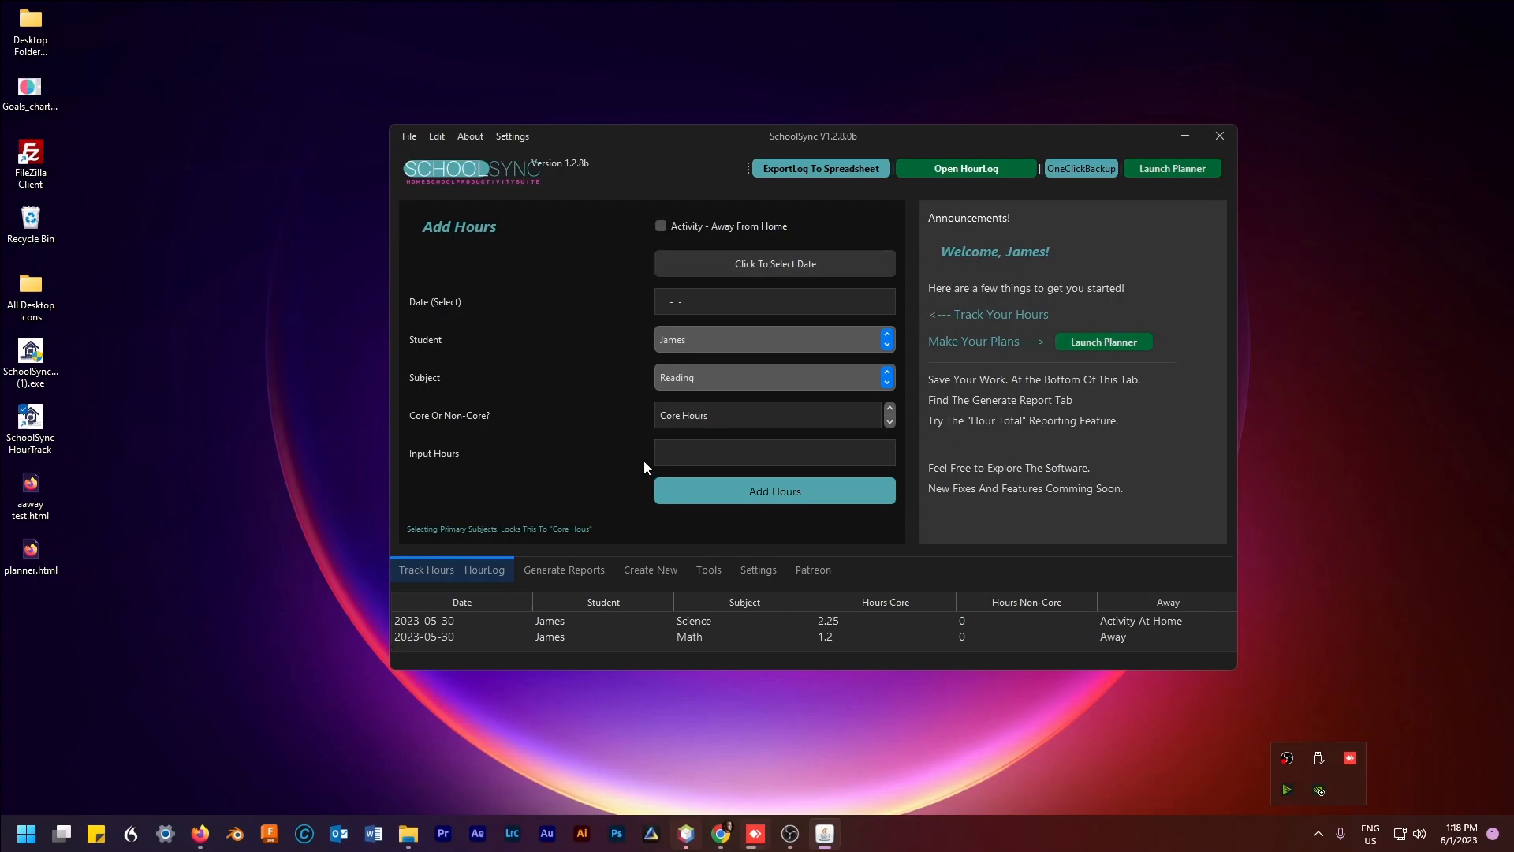
- Mark the new hour entry as an activity away from home and date it 2023-06-27
left_click(702, 227)
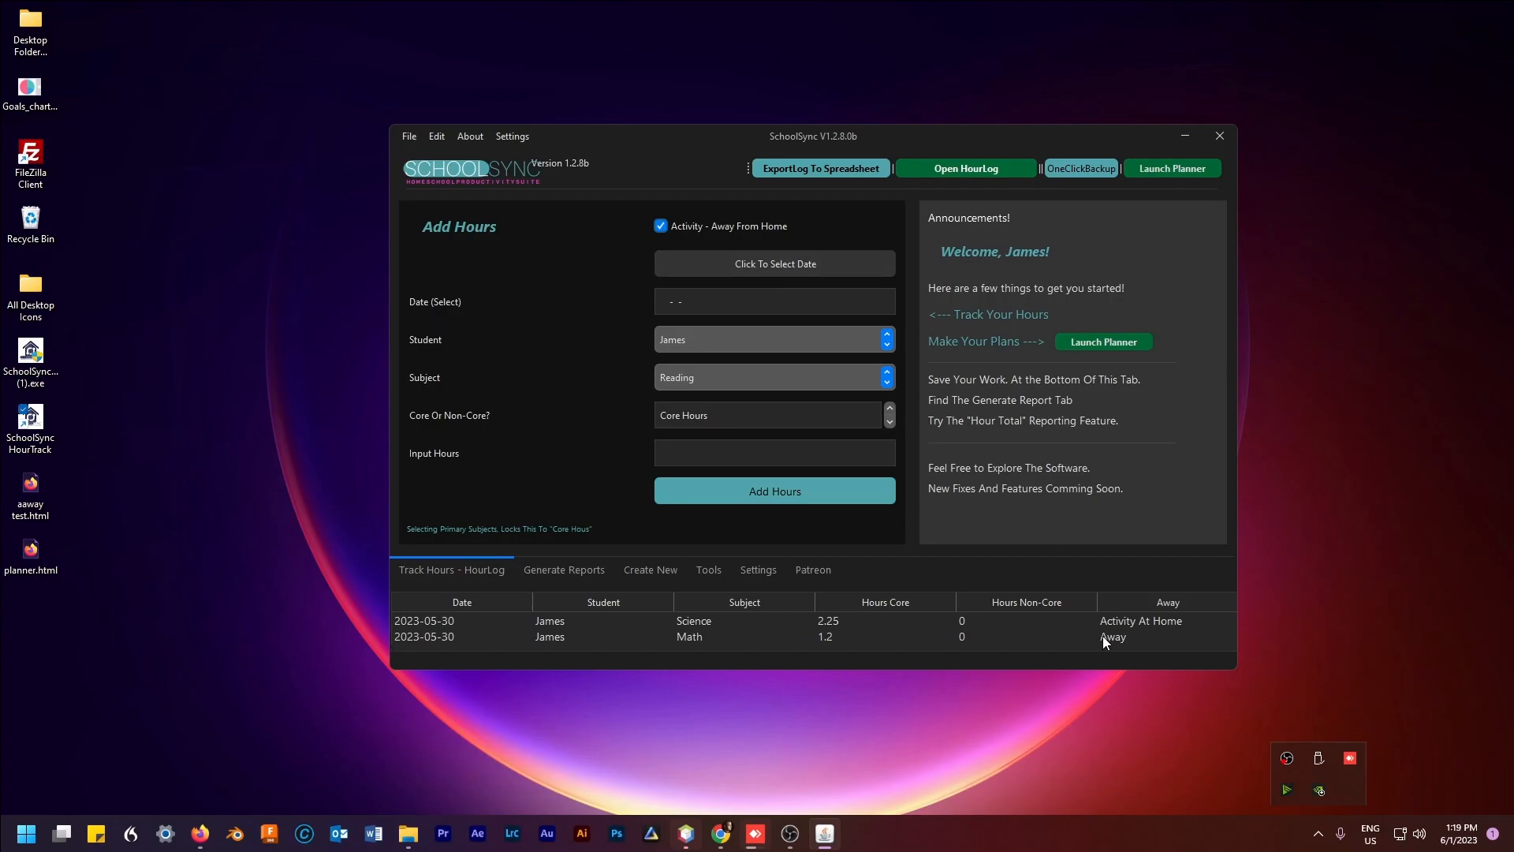
left_click(718, 227)
left_click(663, 225)
left_click(678, 306)
left_click(728, 264)
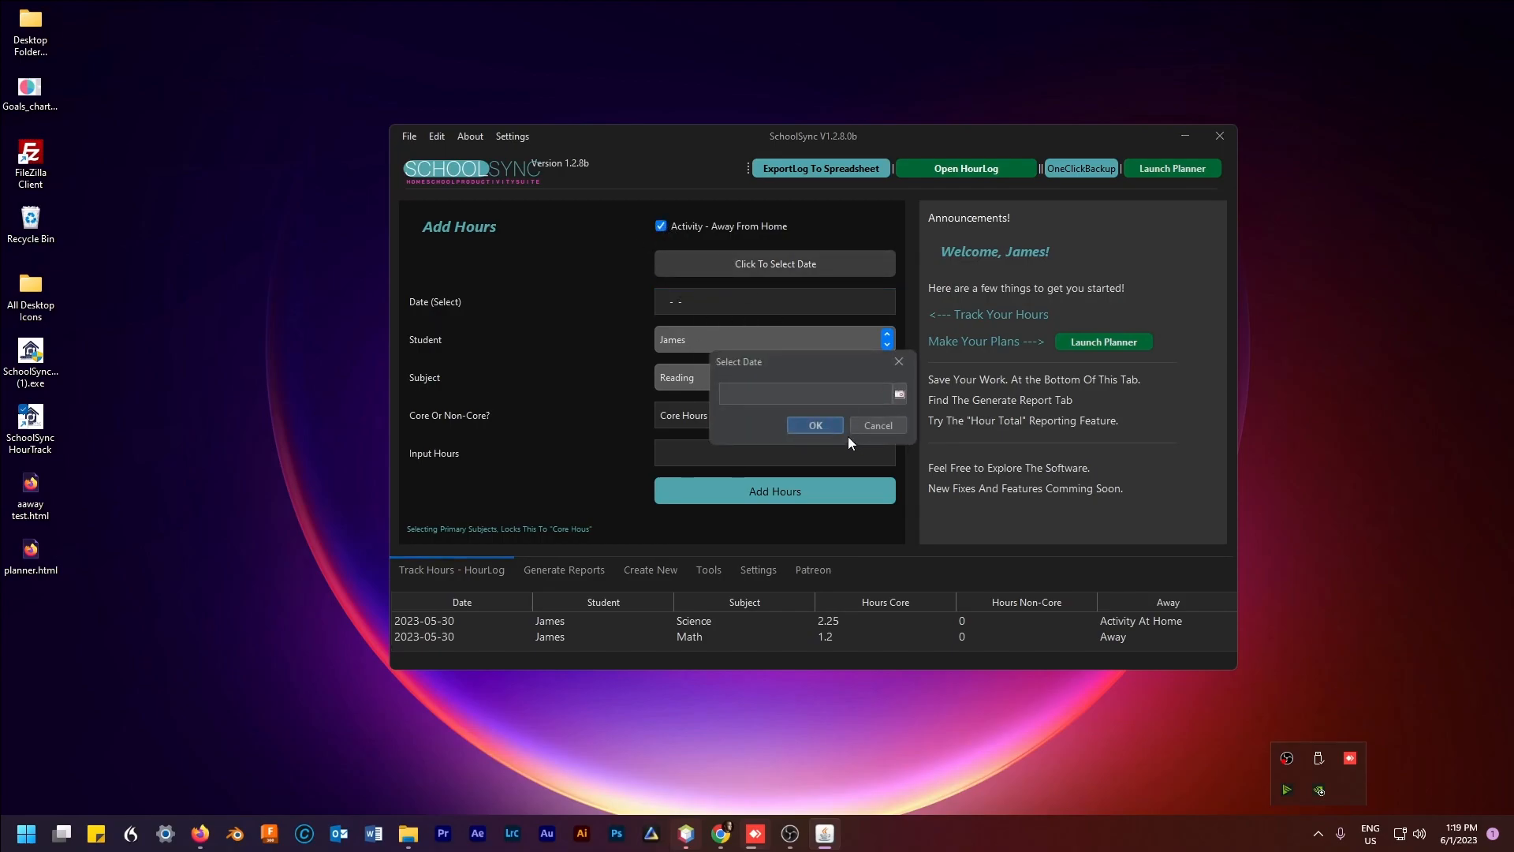
left_click(898, 395)
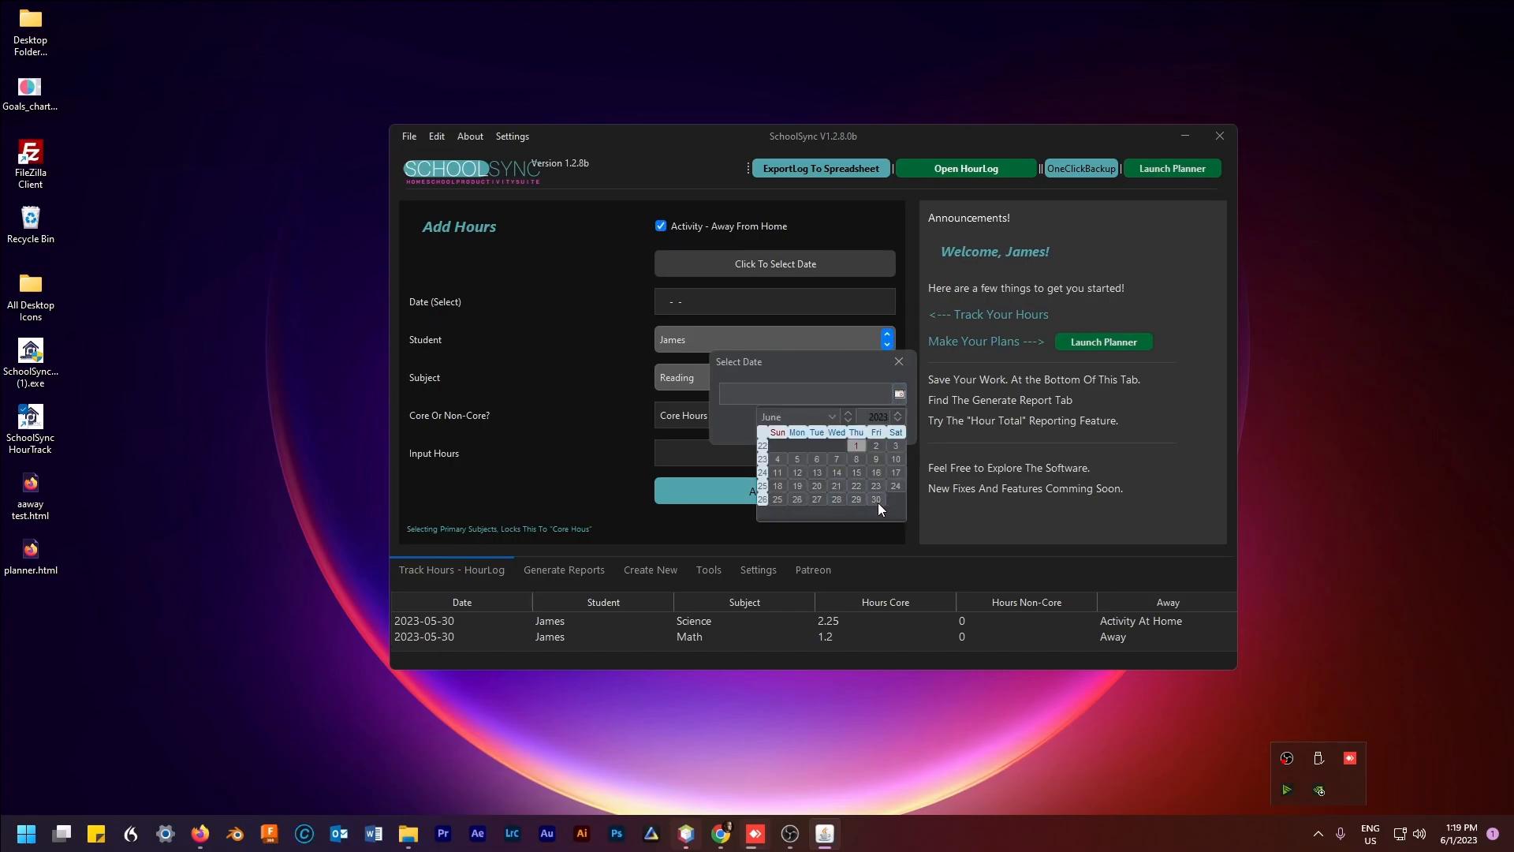
left_click(818, 499)
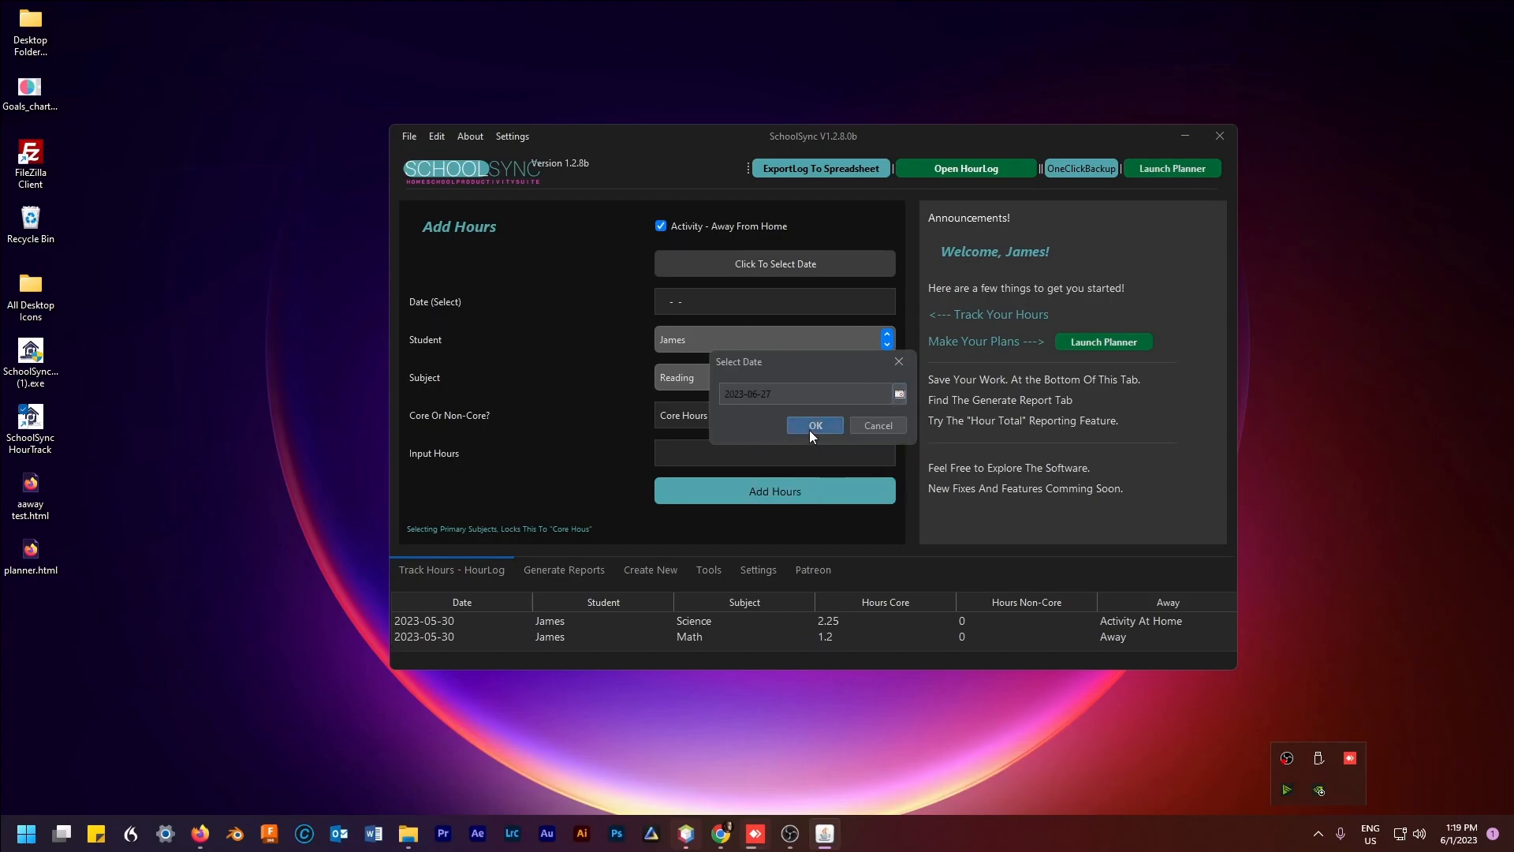
left_click(814, 425)
- Set the subject to Science, enter 2.25 core hours, and add the entry to the log
left_click(715, 380)
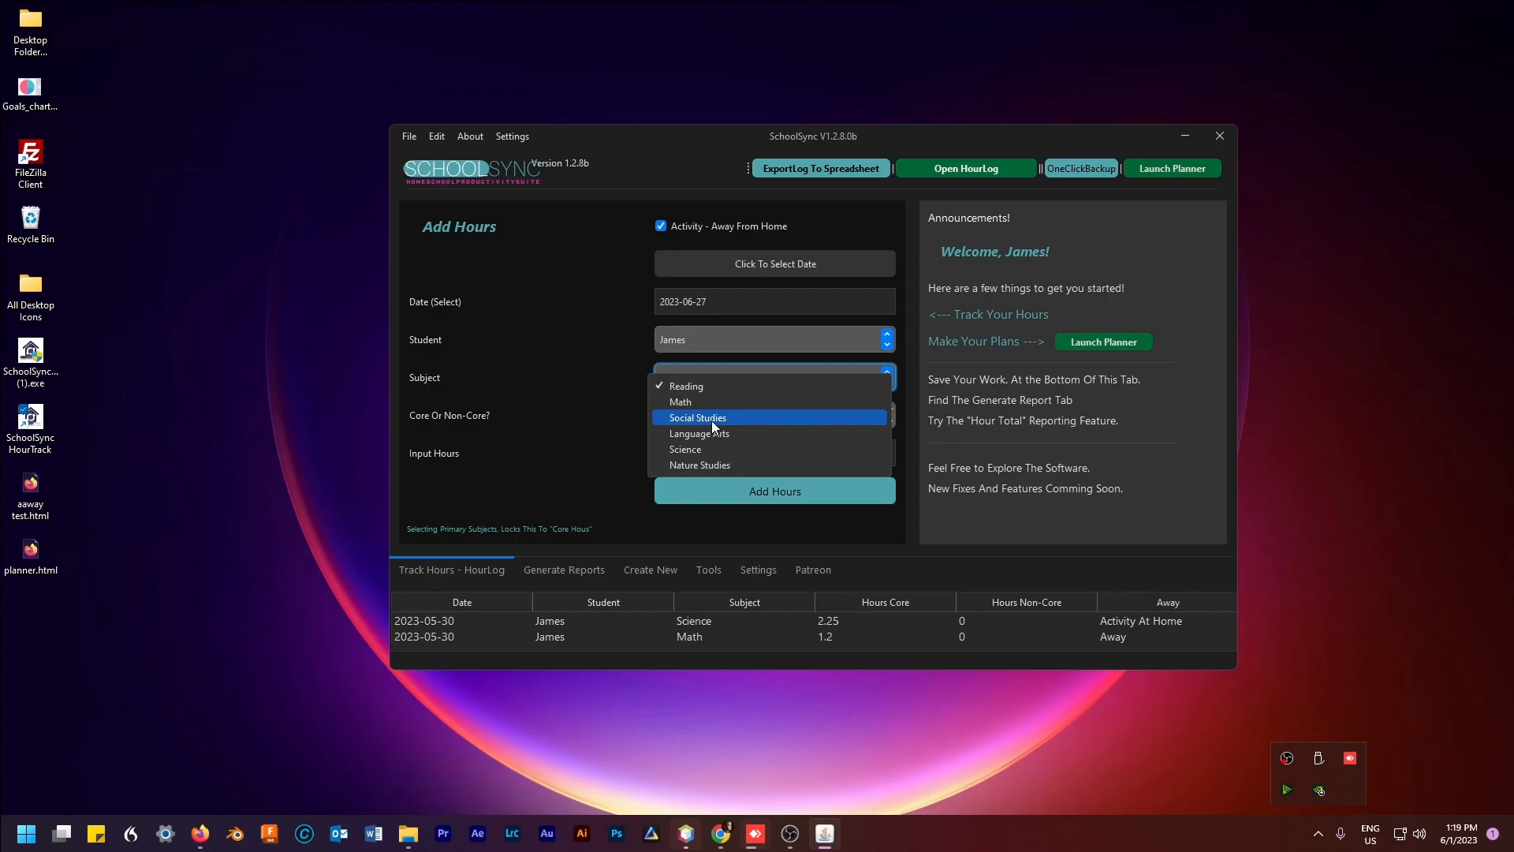
left_click(708, 452)
left_click(720, 418)
left_click(727, 463)
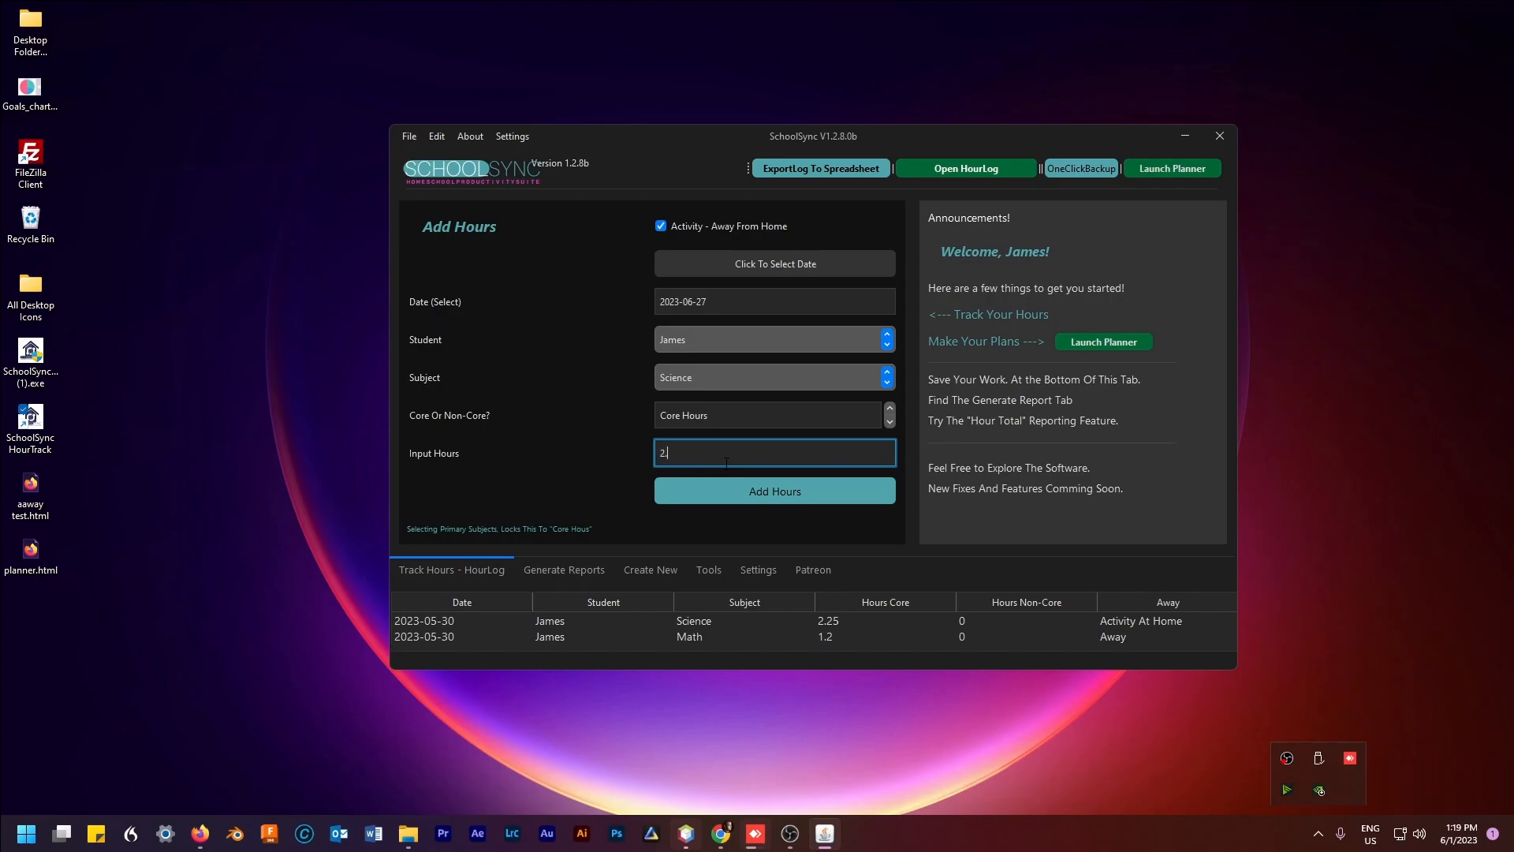
type("2.25")
left_click(741, 493)
- Add a second Science entry of 1.25 core hours, done at home and dated 2023-06-26
left_click(683, 226)
left_click(708, 455)
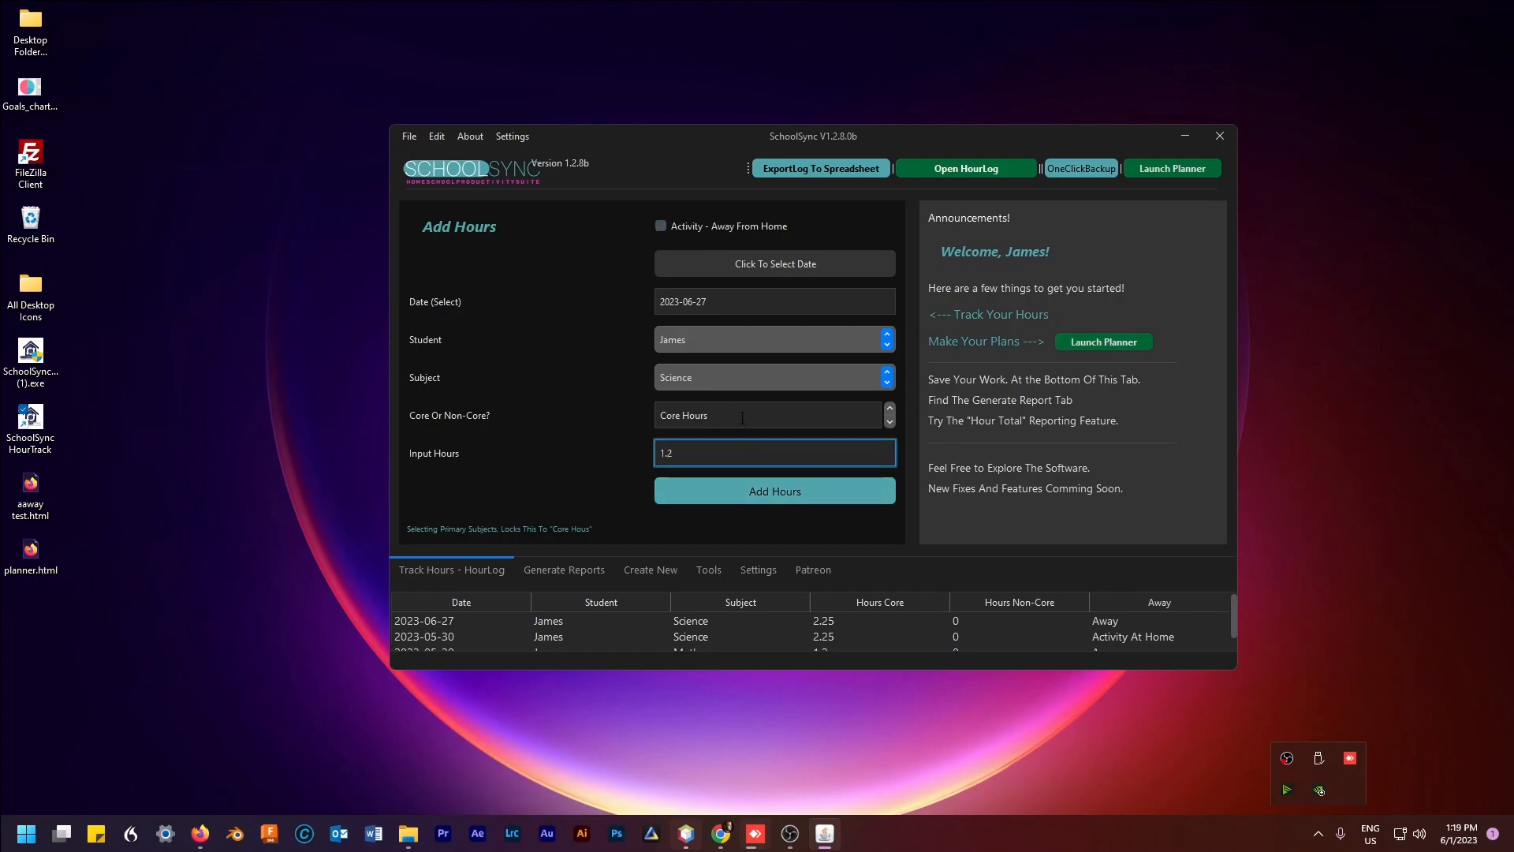
left_click(814, 270)
left_click(897, 396)
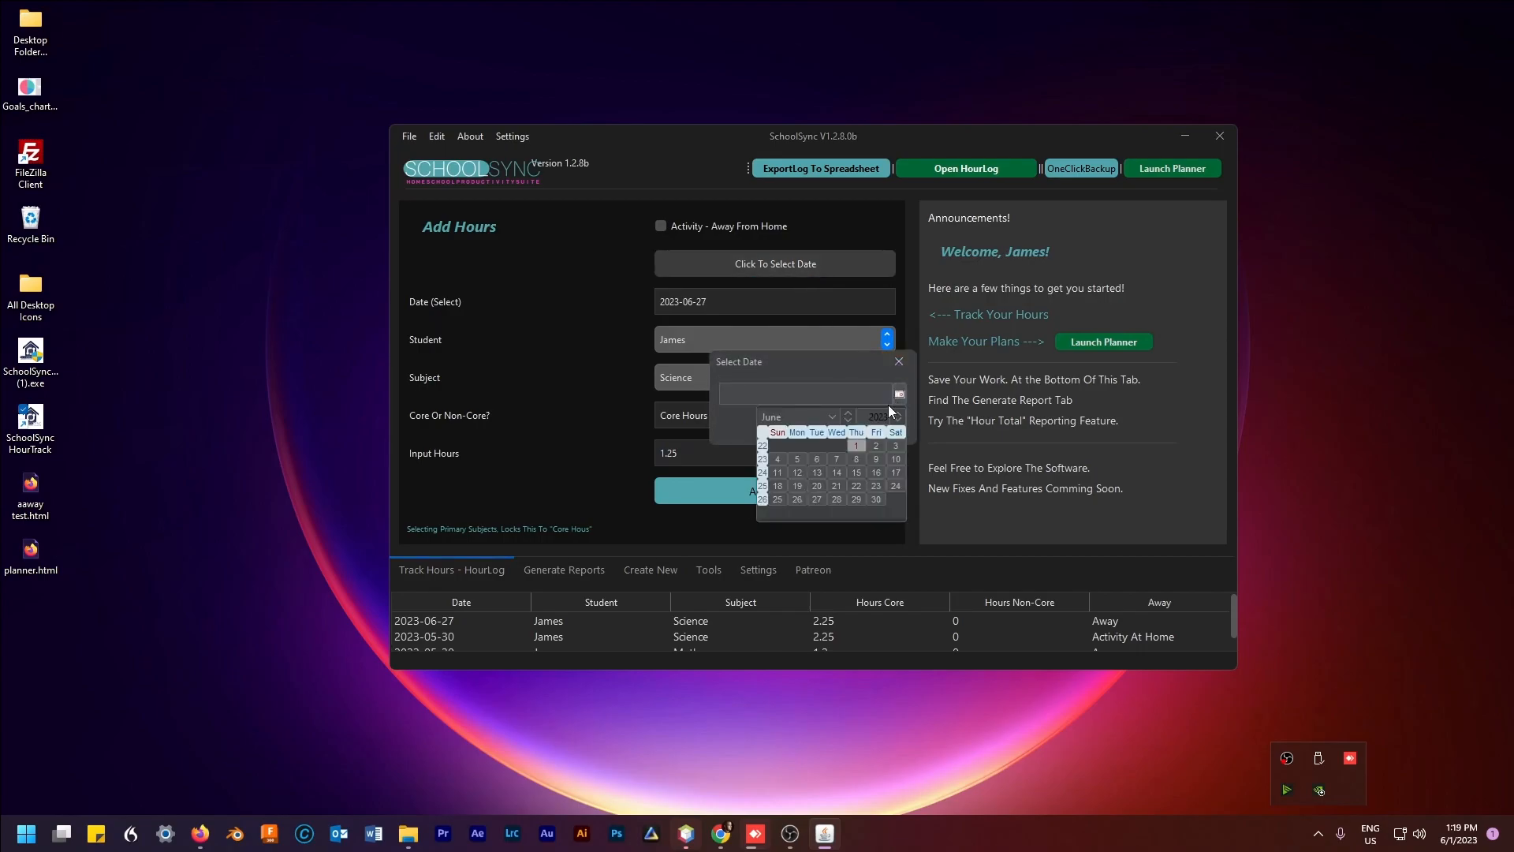
left_click(874, 452)
left_click(897, 394)
left_click(799, 502)
left_click(805, 427)
left_click(788, 495)
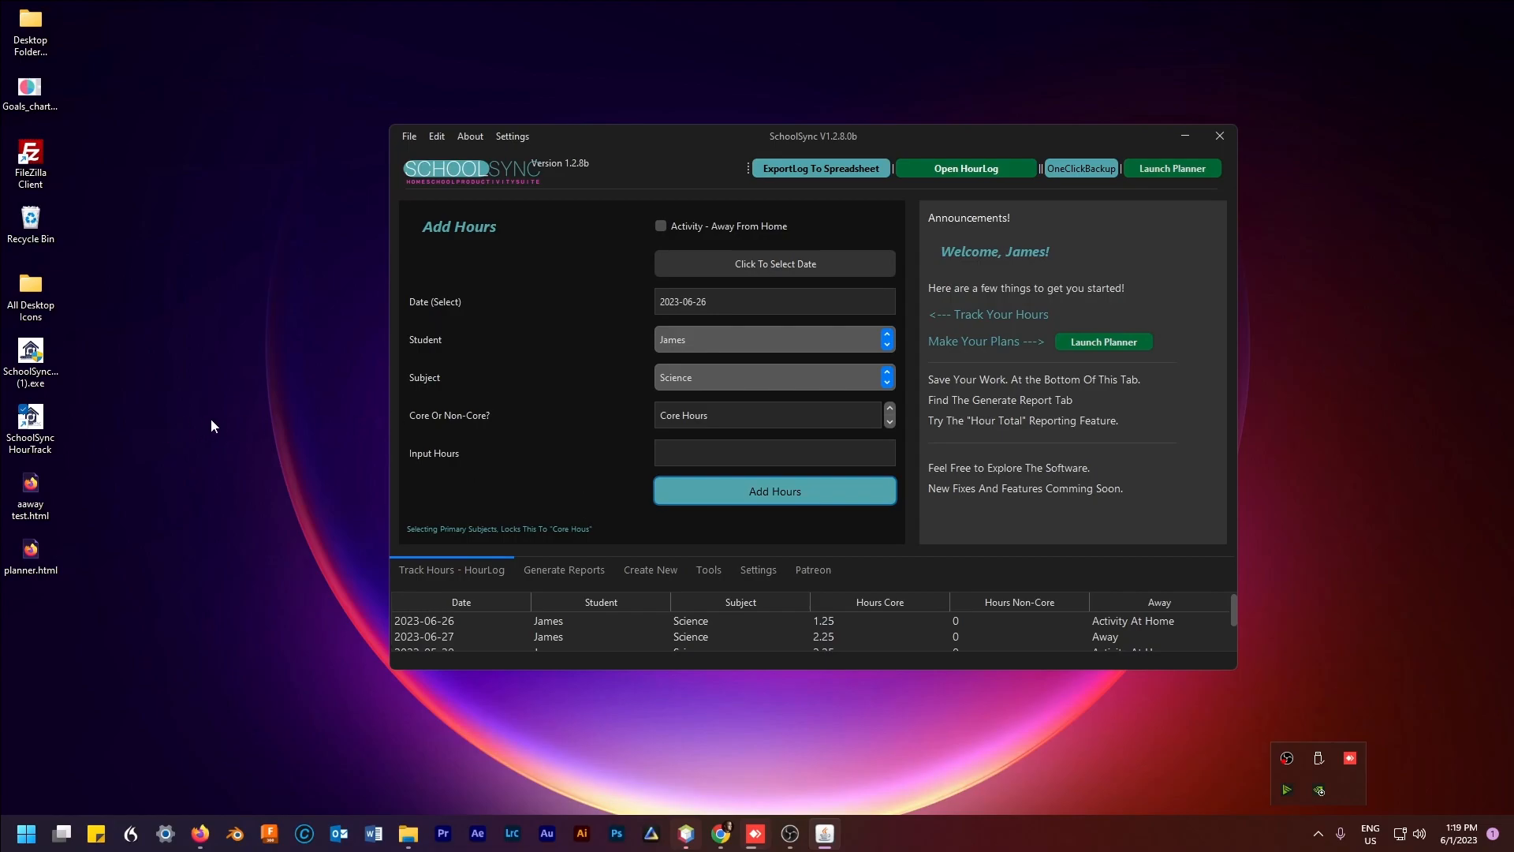
- Generate an Hour Total report for the listed student covering June 1, 2023 to June 30, 2023
left_click(598, 570)
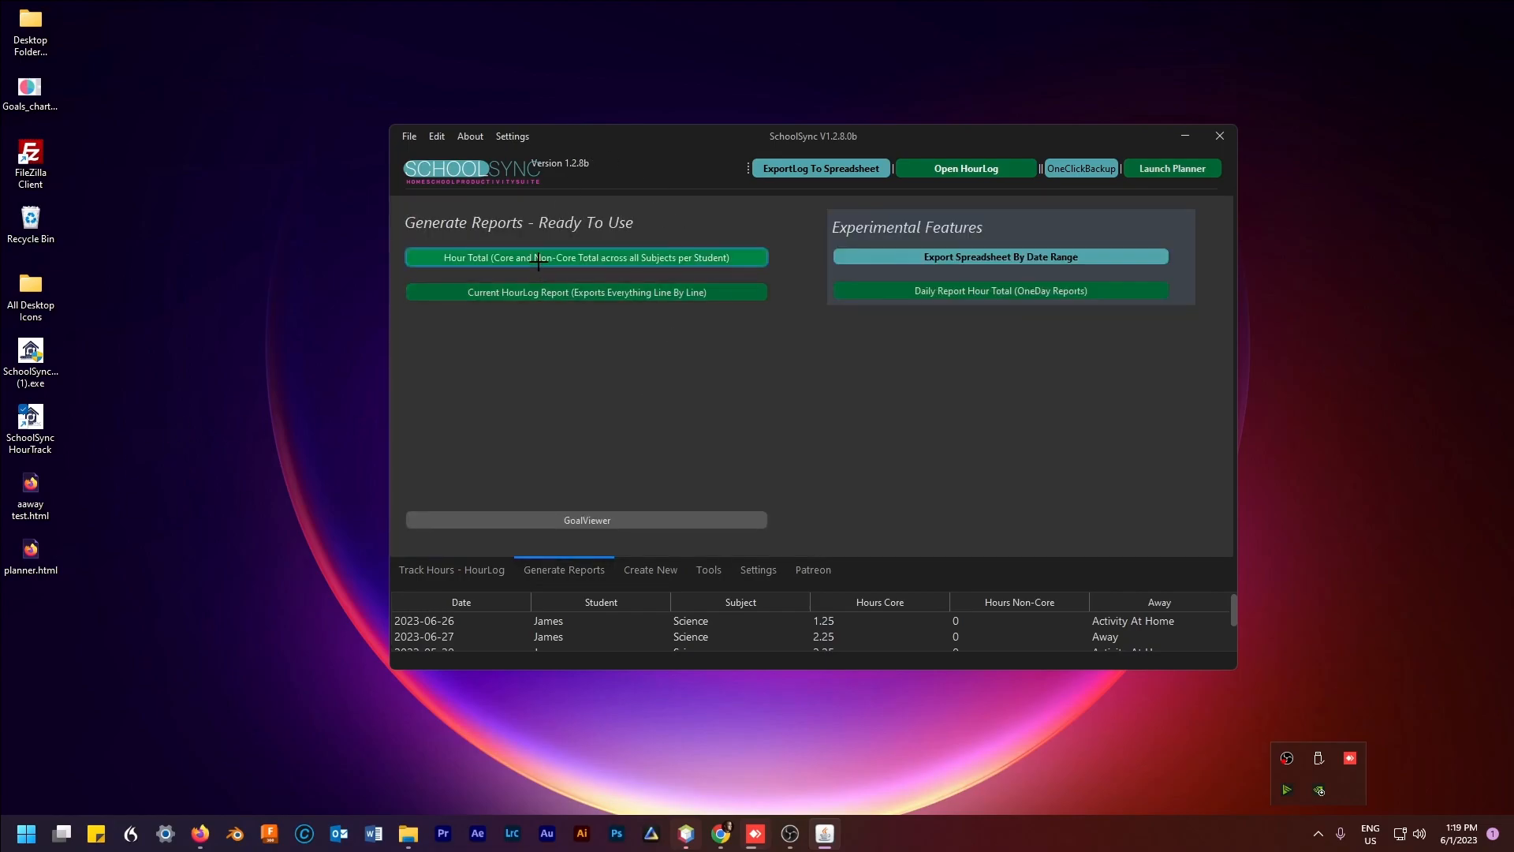
left_click(615, 258)
left_click(897, 399)
left_click(855, 474)
left_click(898, 425)
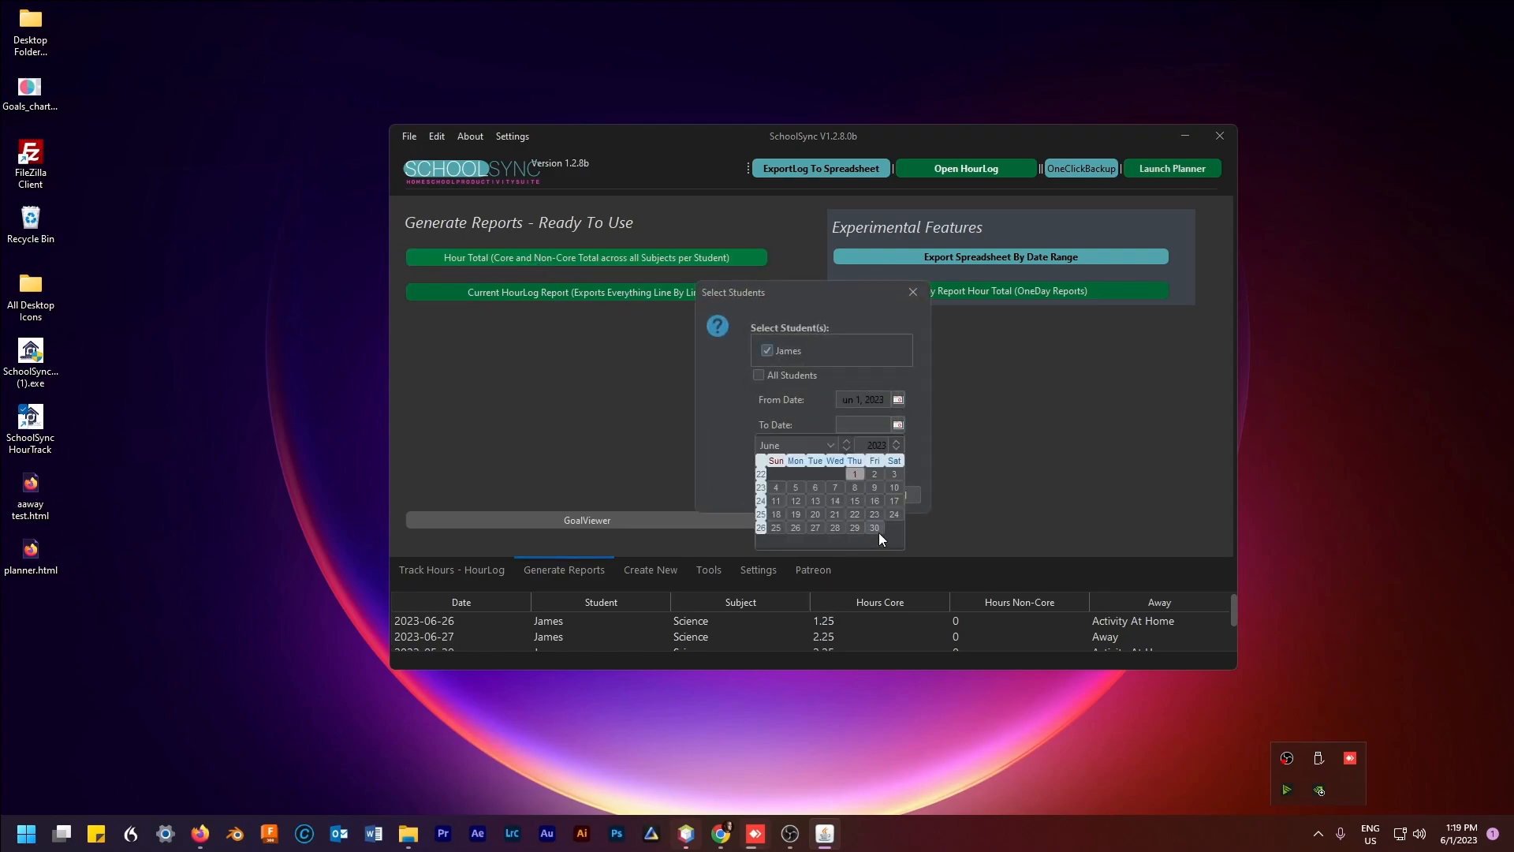
left_click(878, 530)
left_click(831, 494)
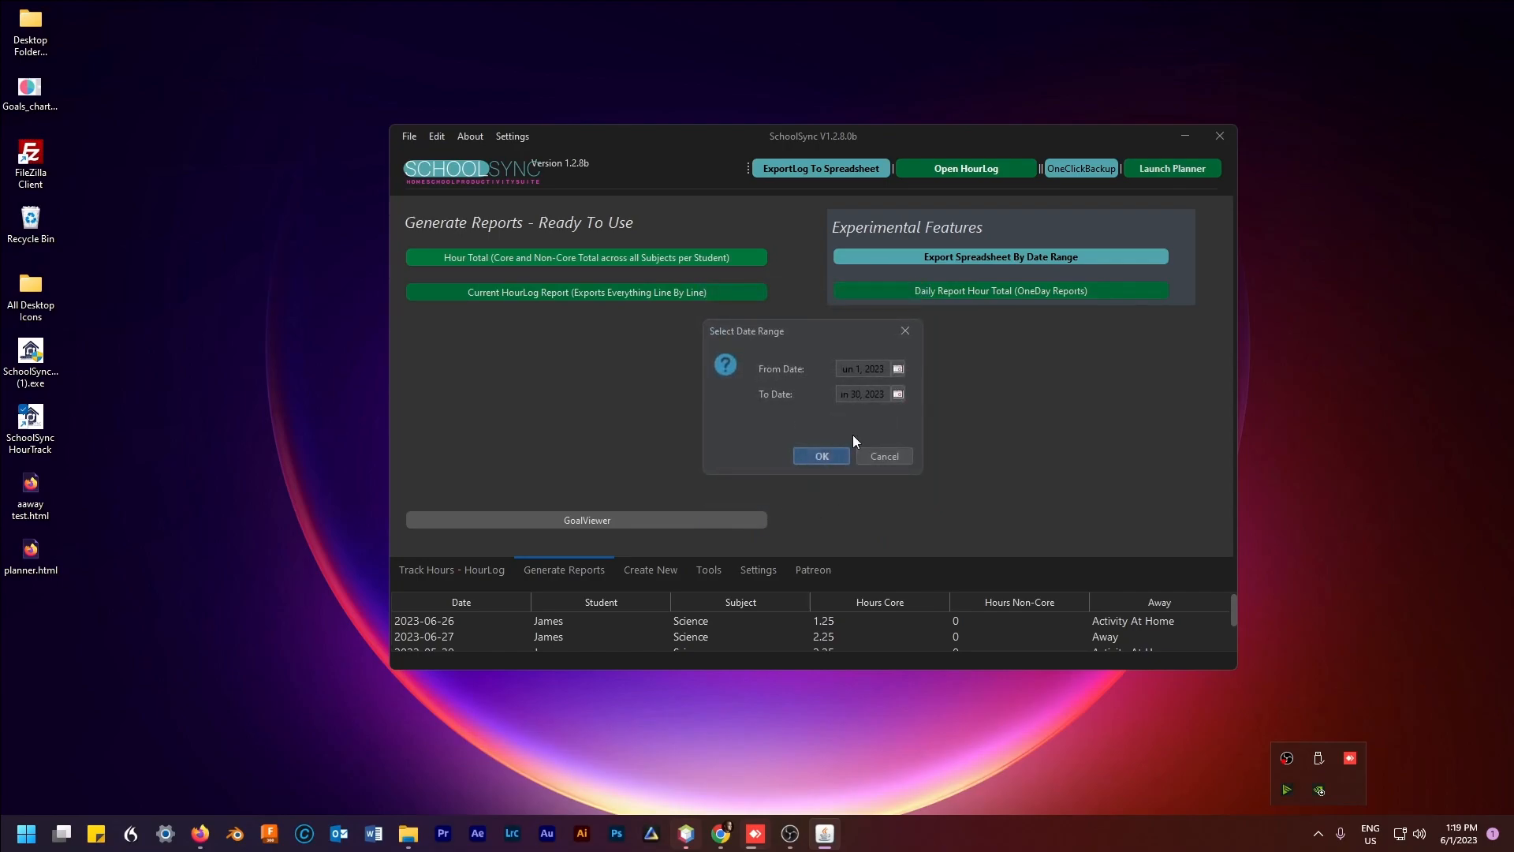
left_click(818, 451)
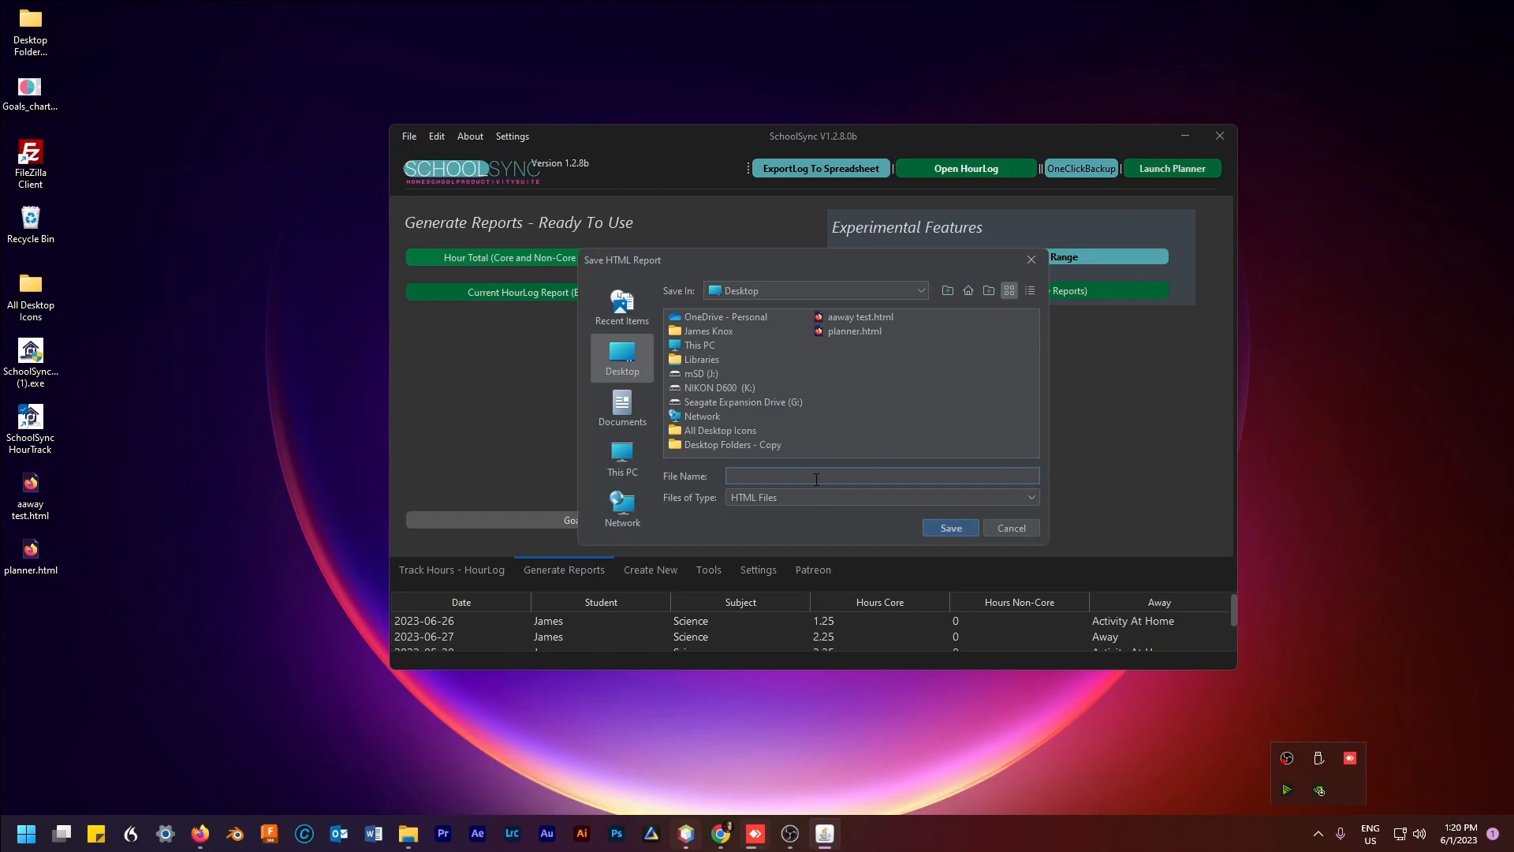
- Save the HTML report on the Desktop as Testoutput
type("estoutput")
left_click(954, 526)
left_click(878, 426)
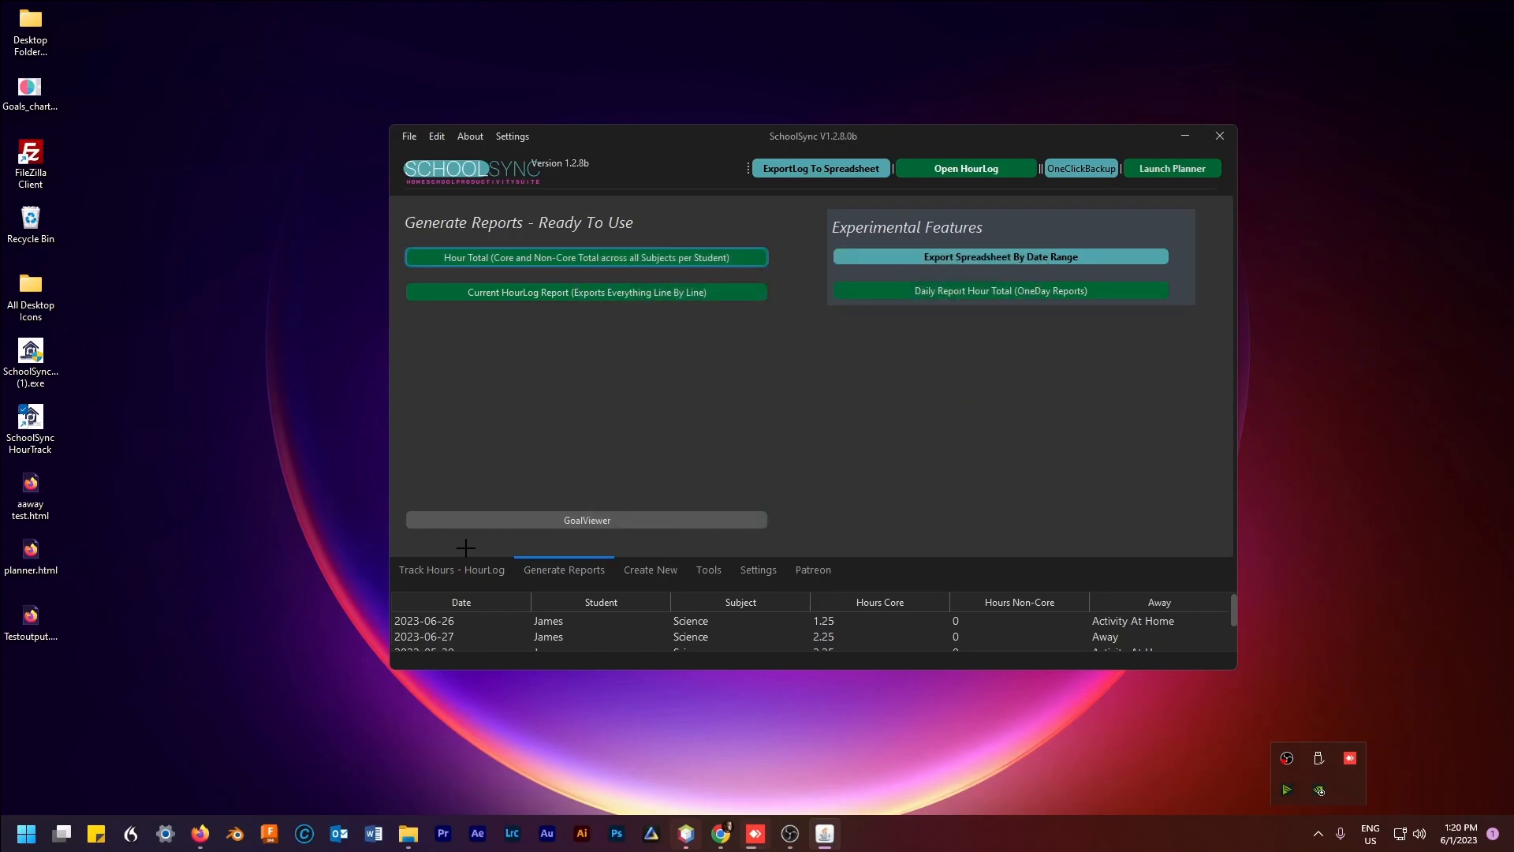
- Open the Testoutput report from the desktop and examine its core hours, at-home core hours and subject totals
double_click(30, 619)
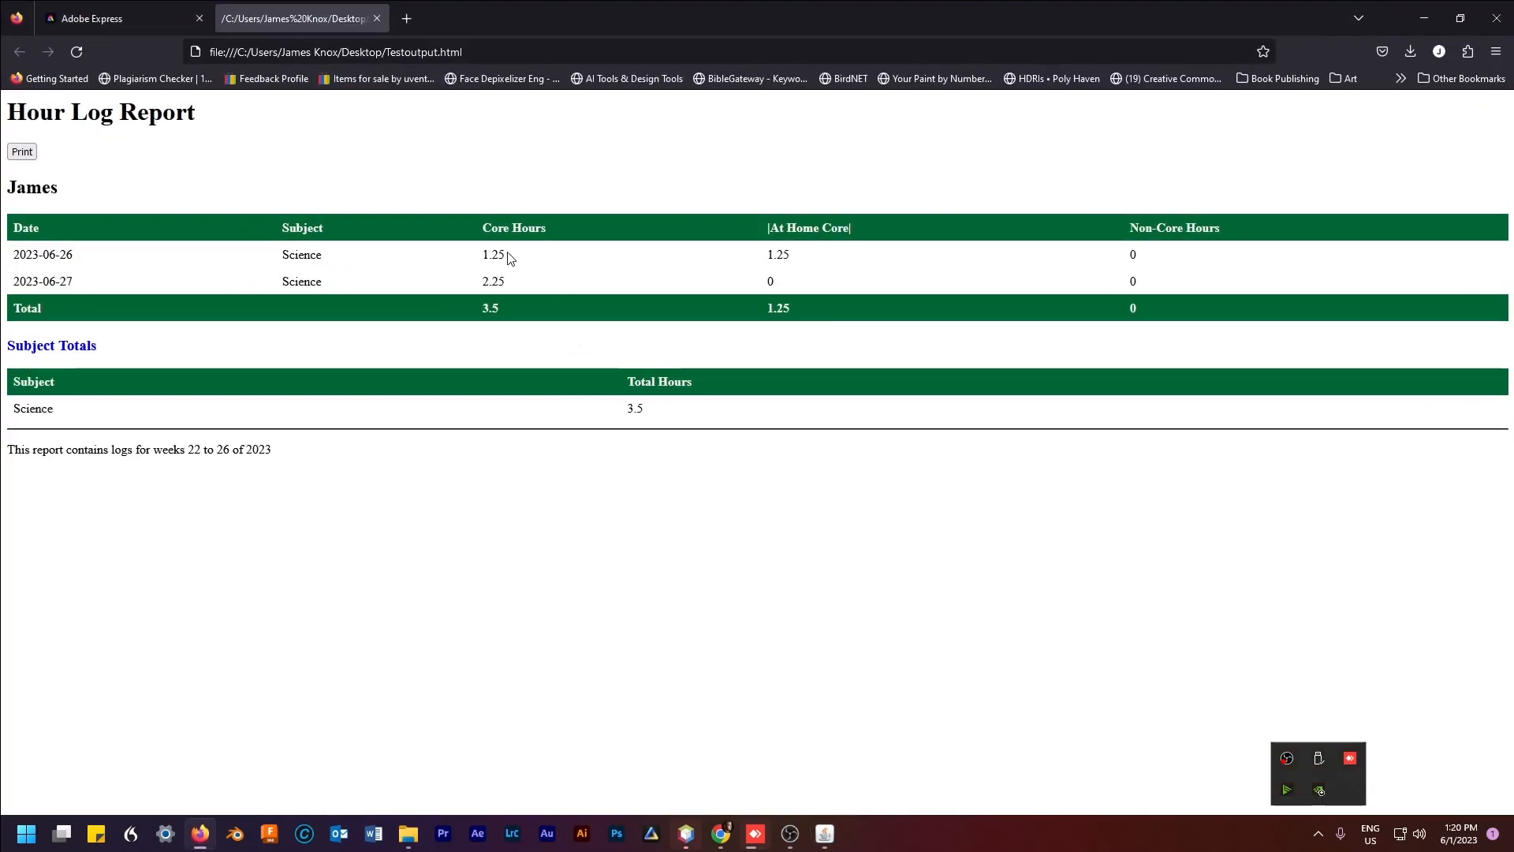
left_click_drag(482, 308, 511, 318)
left_click_drag(837, 308, 763, 313)
left_click_drag(769, 228, 856, 229)
left_click(875, 224)
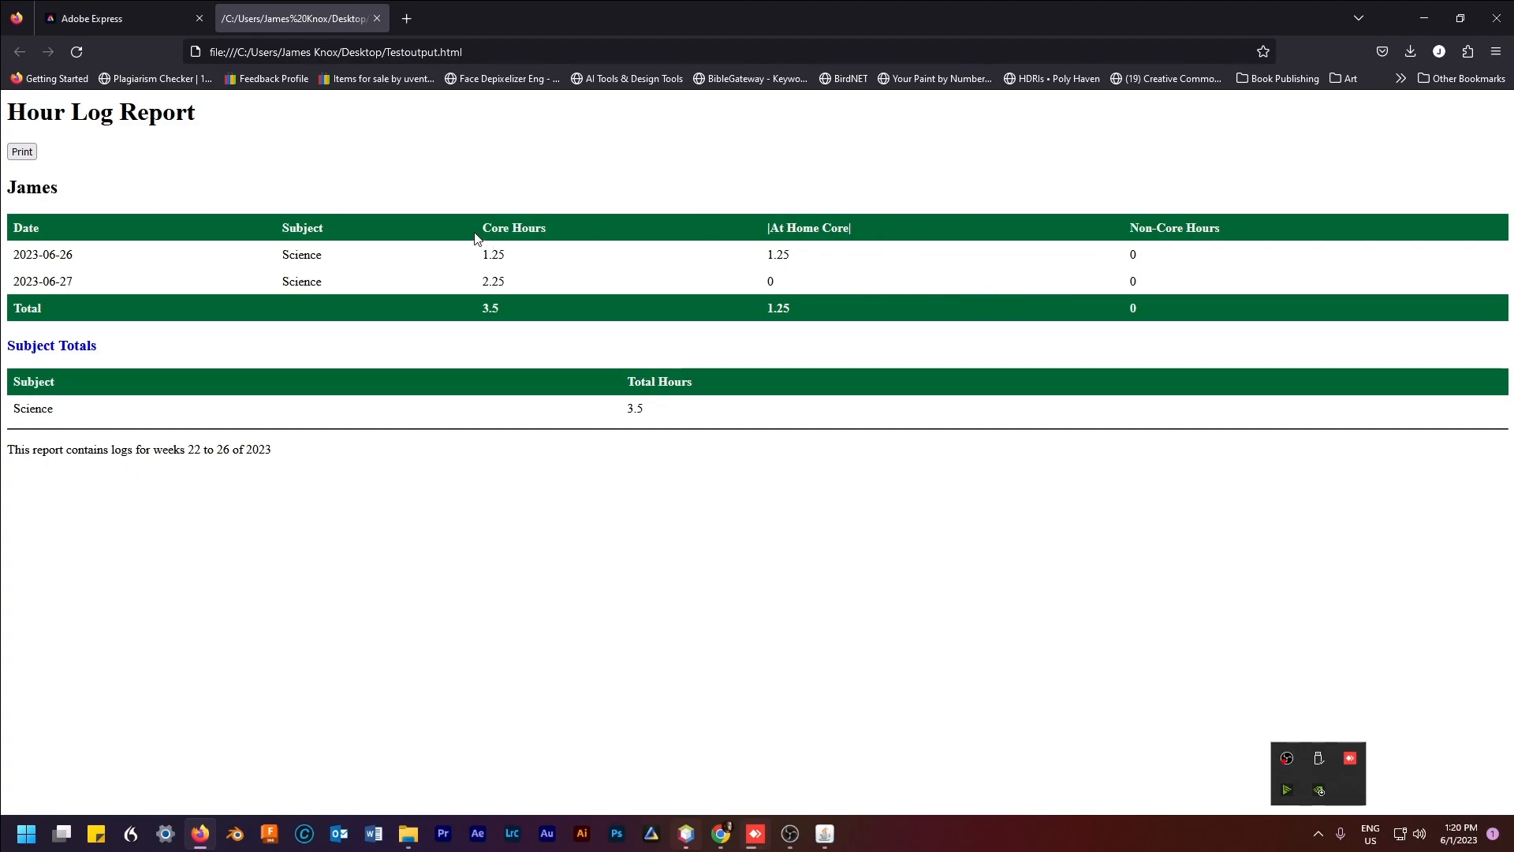
left_click_drag(481, 228, 510, 230)
left_click(497, 228)
left_click_drag(484, 226, 507, 228)
double_click(525, 228)
left_click_drag(87, 421, 2, 406)
mouse_move(634, 409)
left_mouse_down()
mouse_move(661, 415)
mouse_move(605, 413)
left_mouse_up()
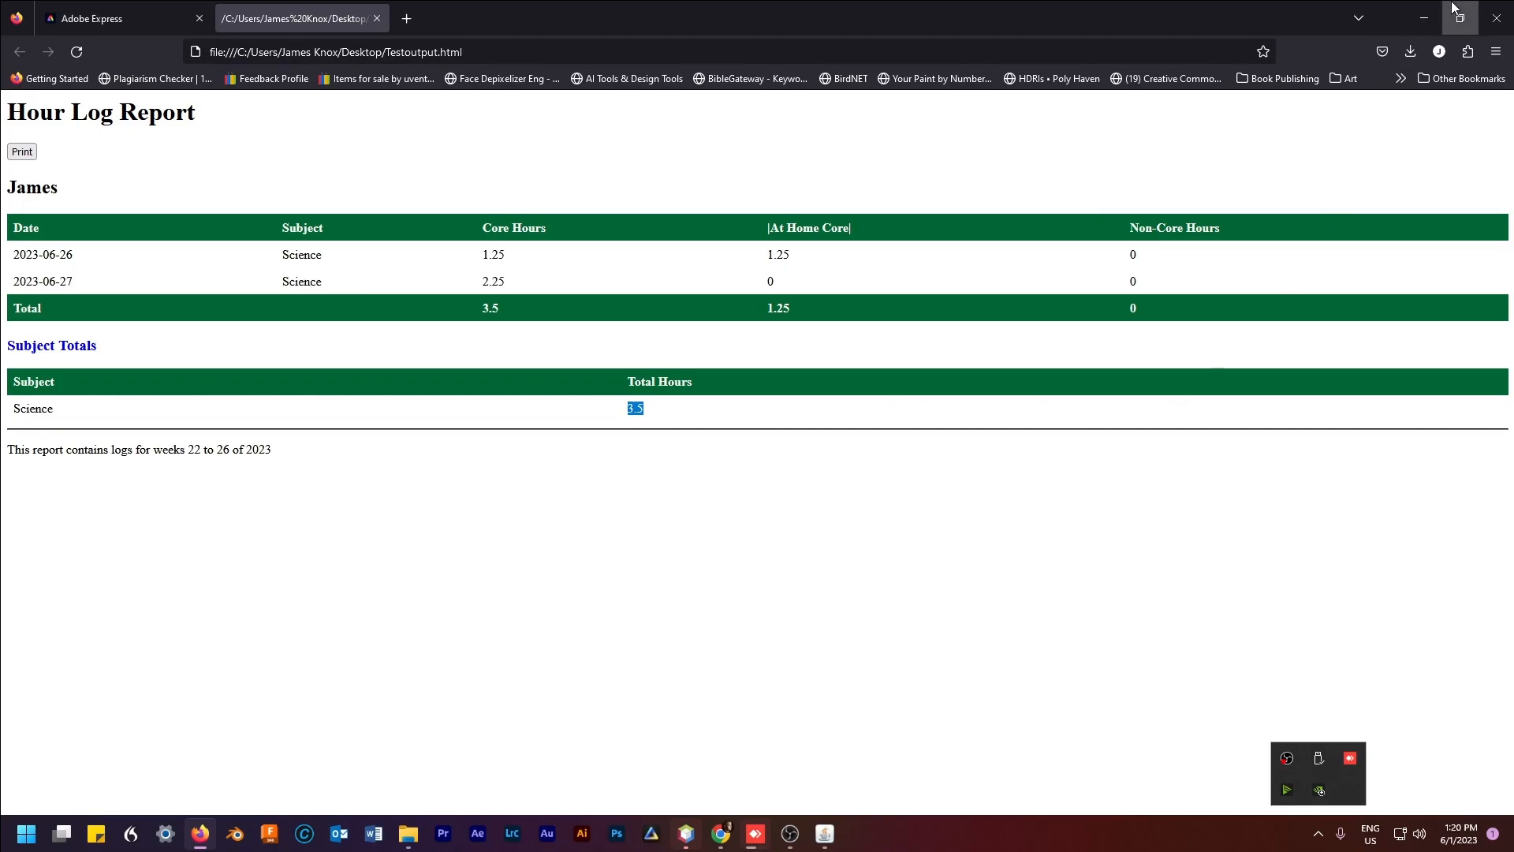
- Minimize the report window, check the available subjects, and create a new subject named Trip
left_click(1423, 19)
left_click(478, 569)
left_click(822, 377)
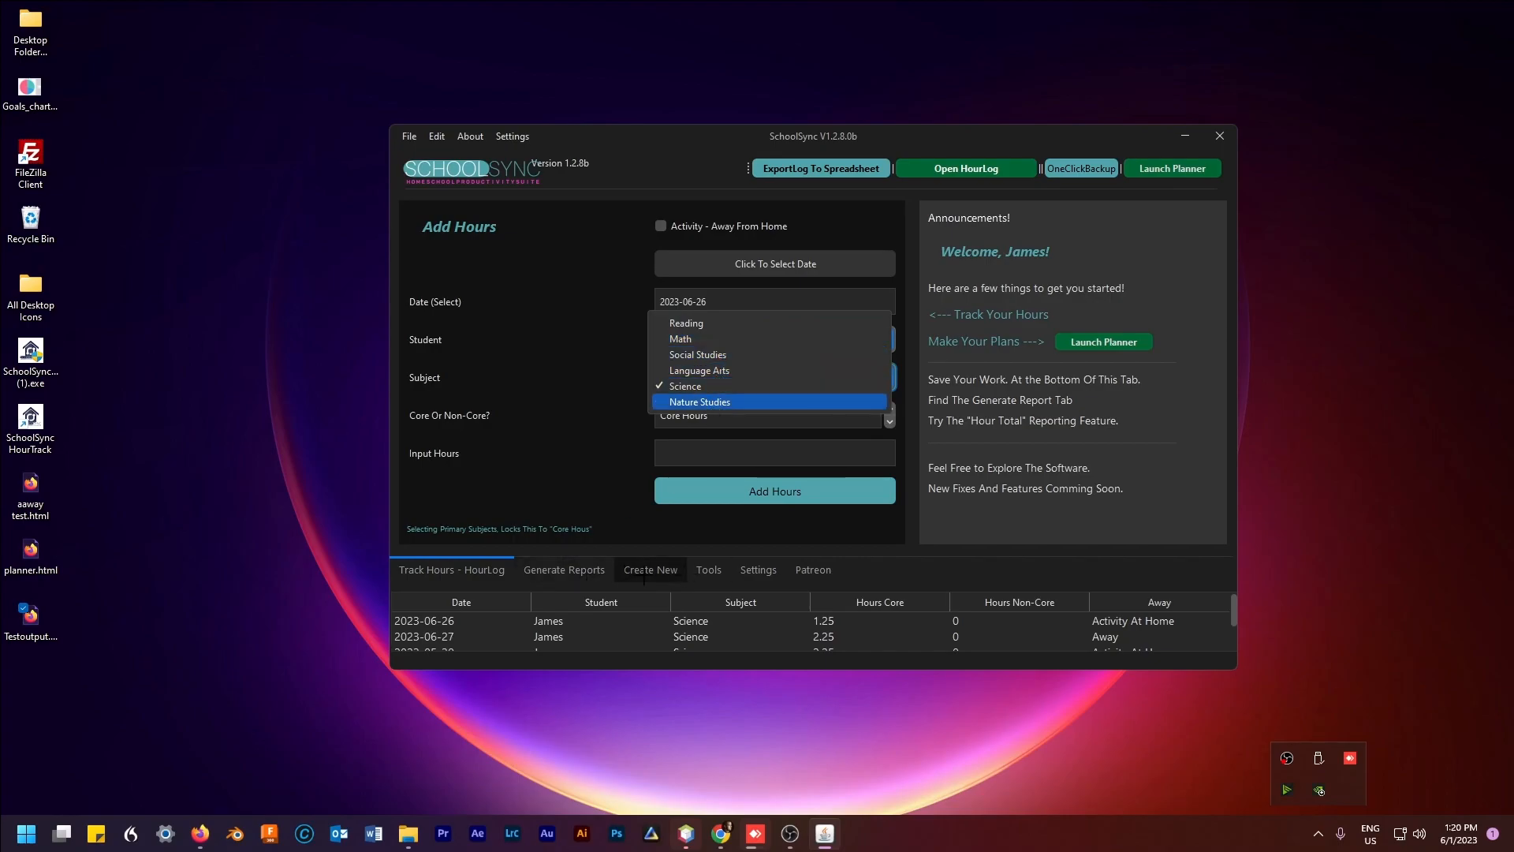
left_click(667, 568)
key("Tab")
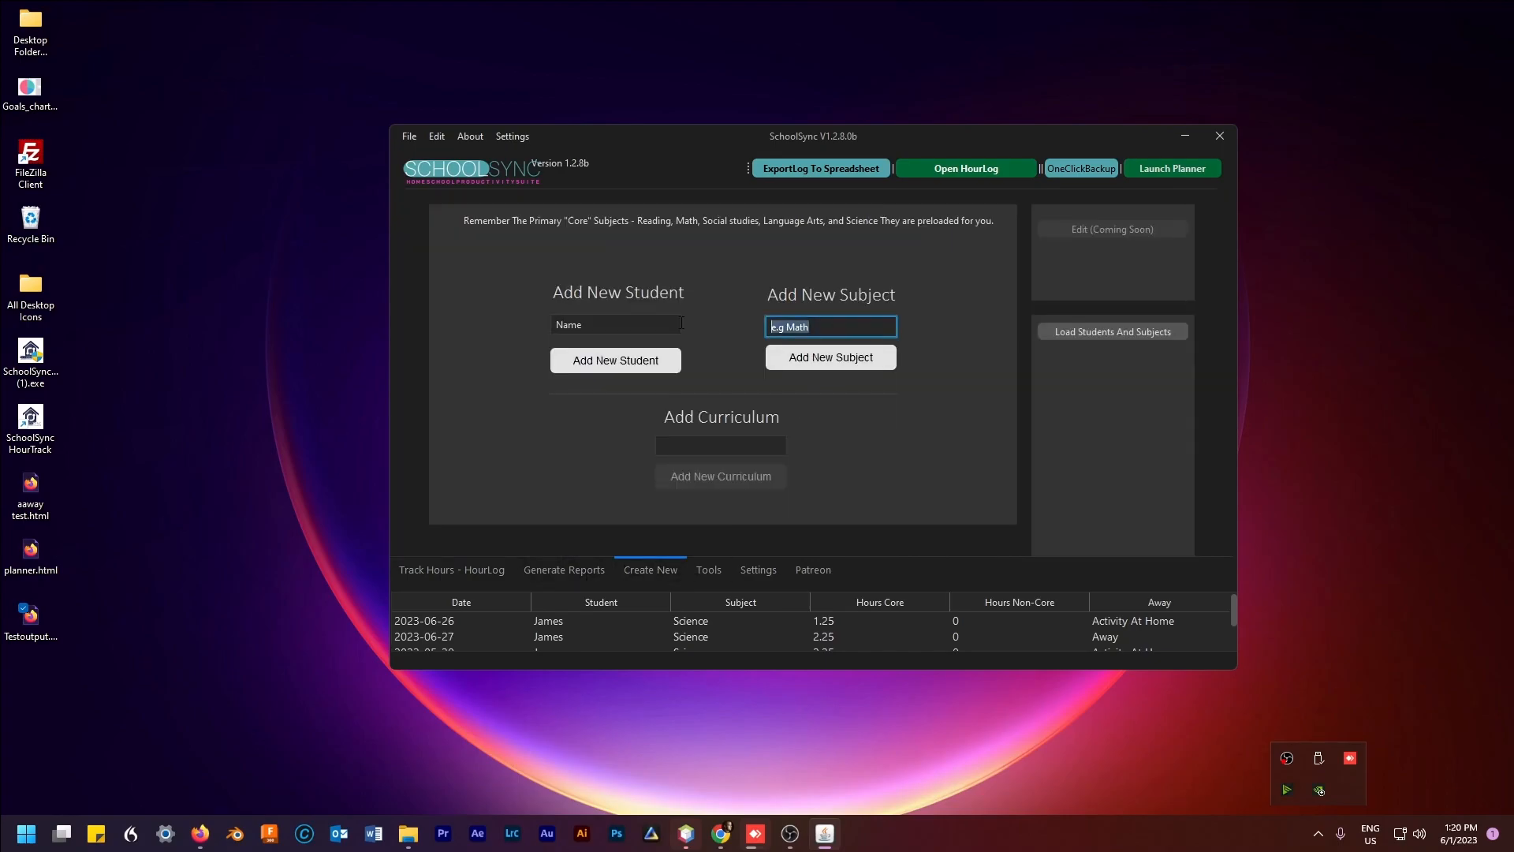
key("BackSpace")
left_click(844, 357)
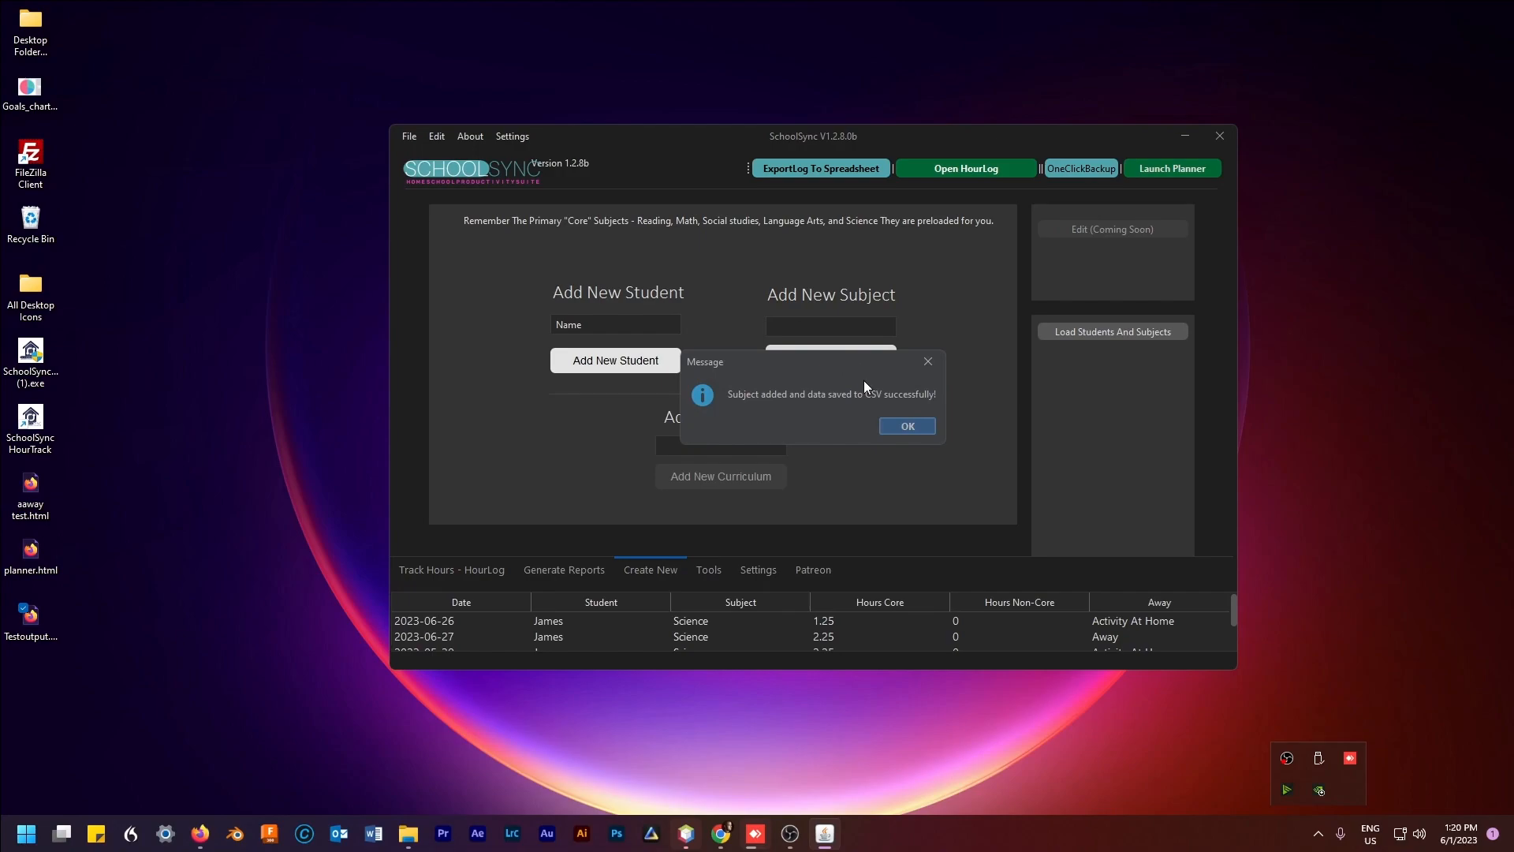
left_click(917, 430)
- Create another new subject named P. E
left_click(832, 329)
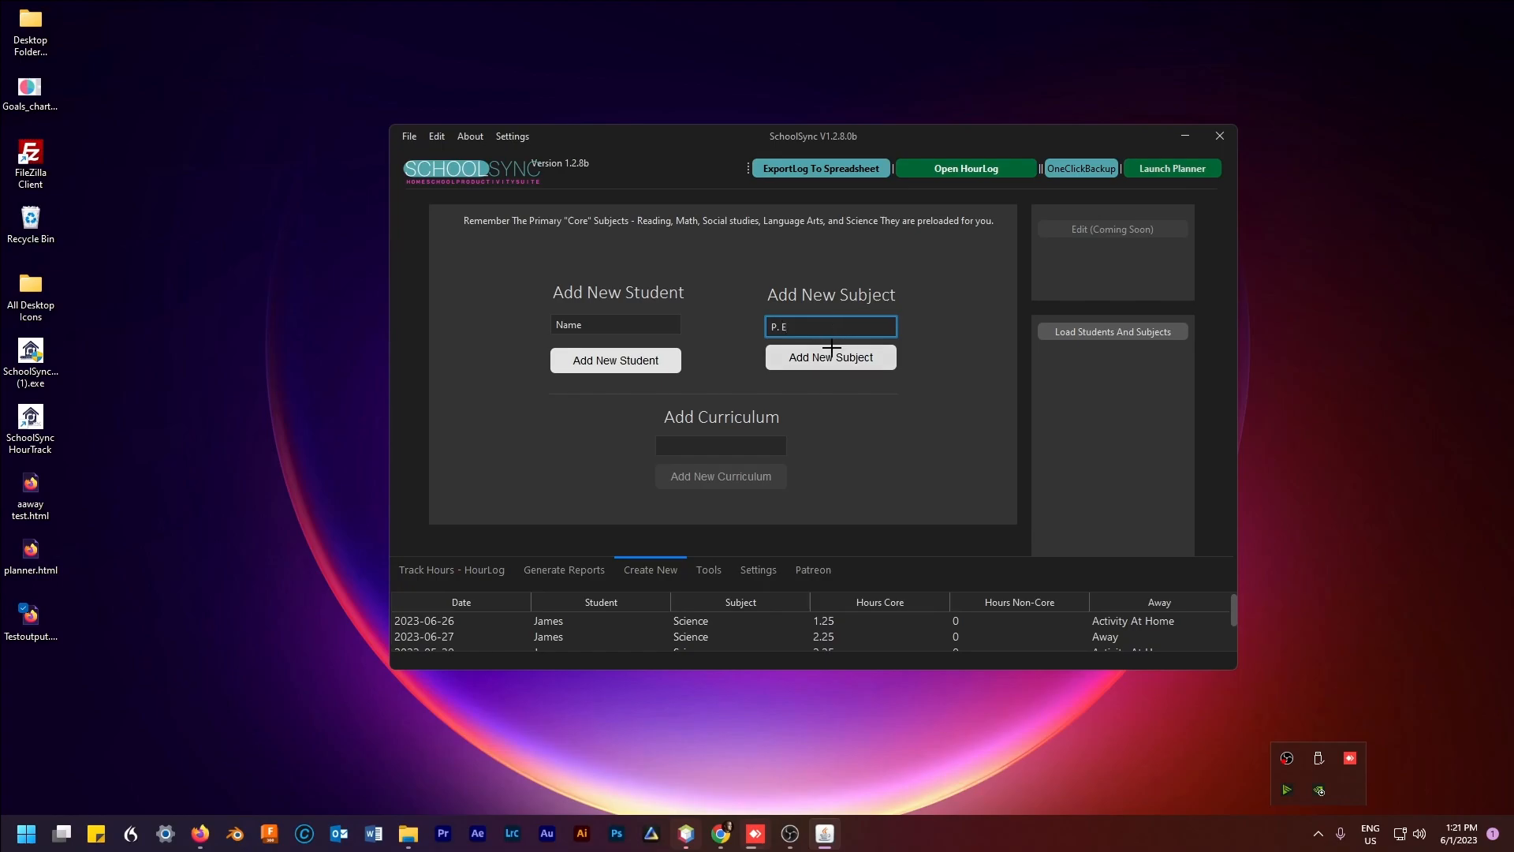
type("P. E")
left_click(854, 353)
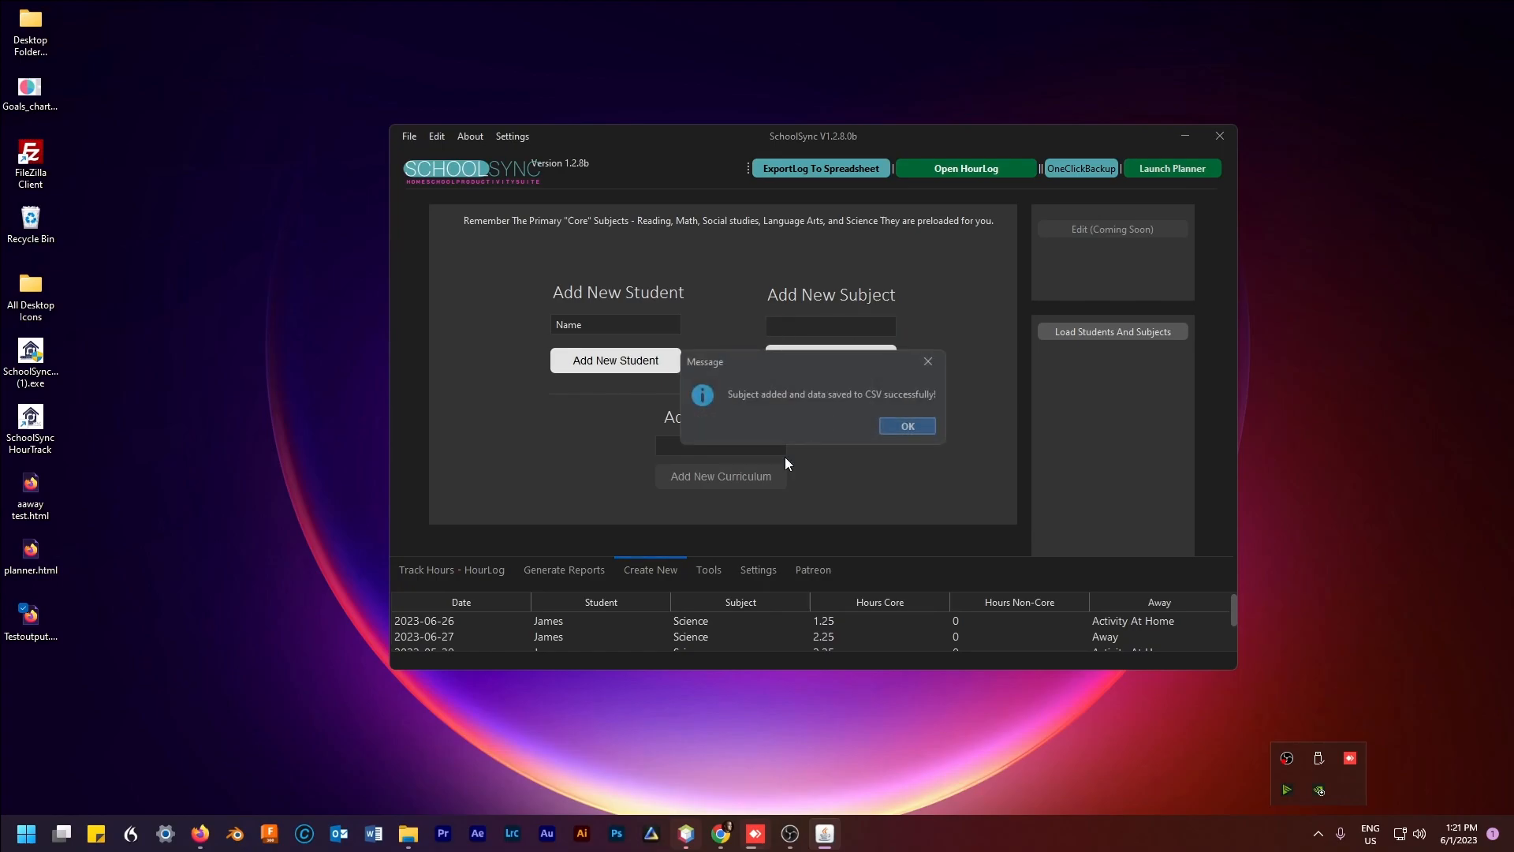
left_click(897, 432)
- Return to hour tracking and set the entry's subject to P. E. as Non-Core Hours
left_click(457, 569)
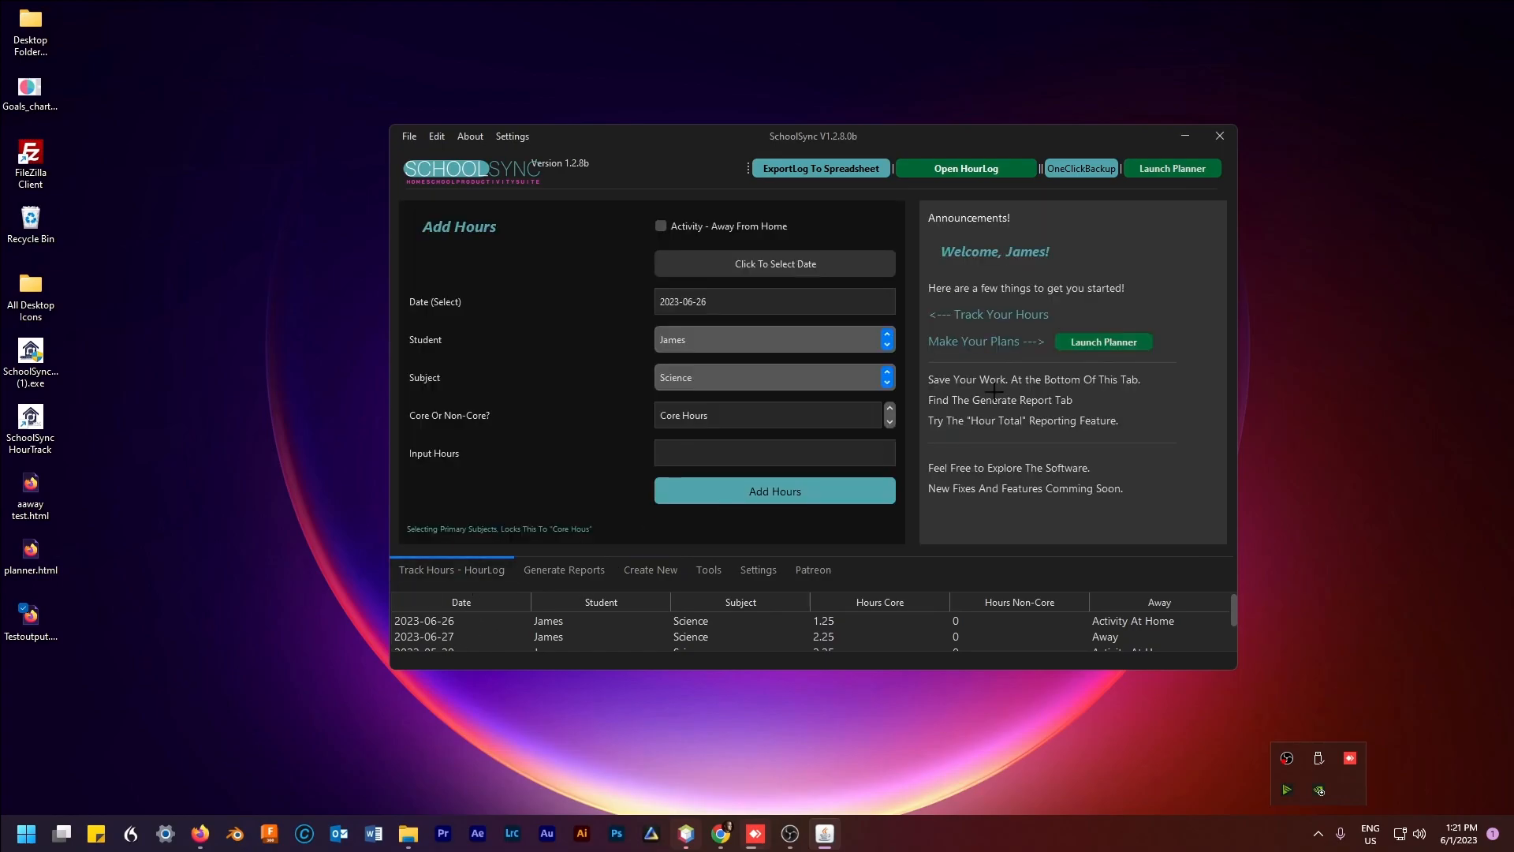
left_click(819, 382)
left_click(759, 433)
left_click(890, 411)
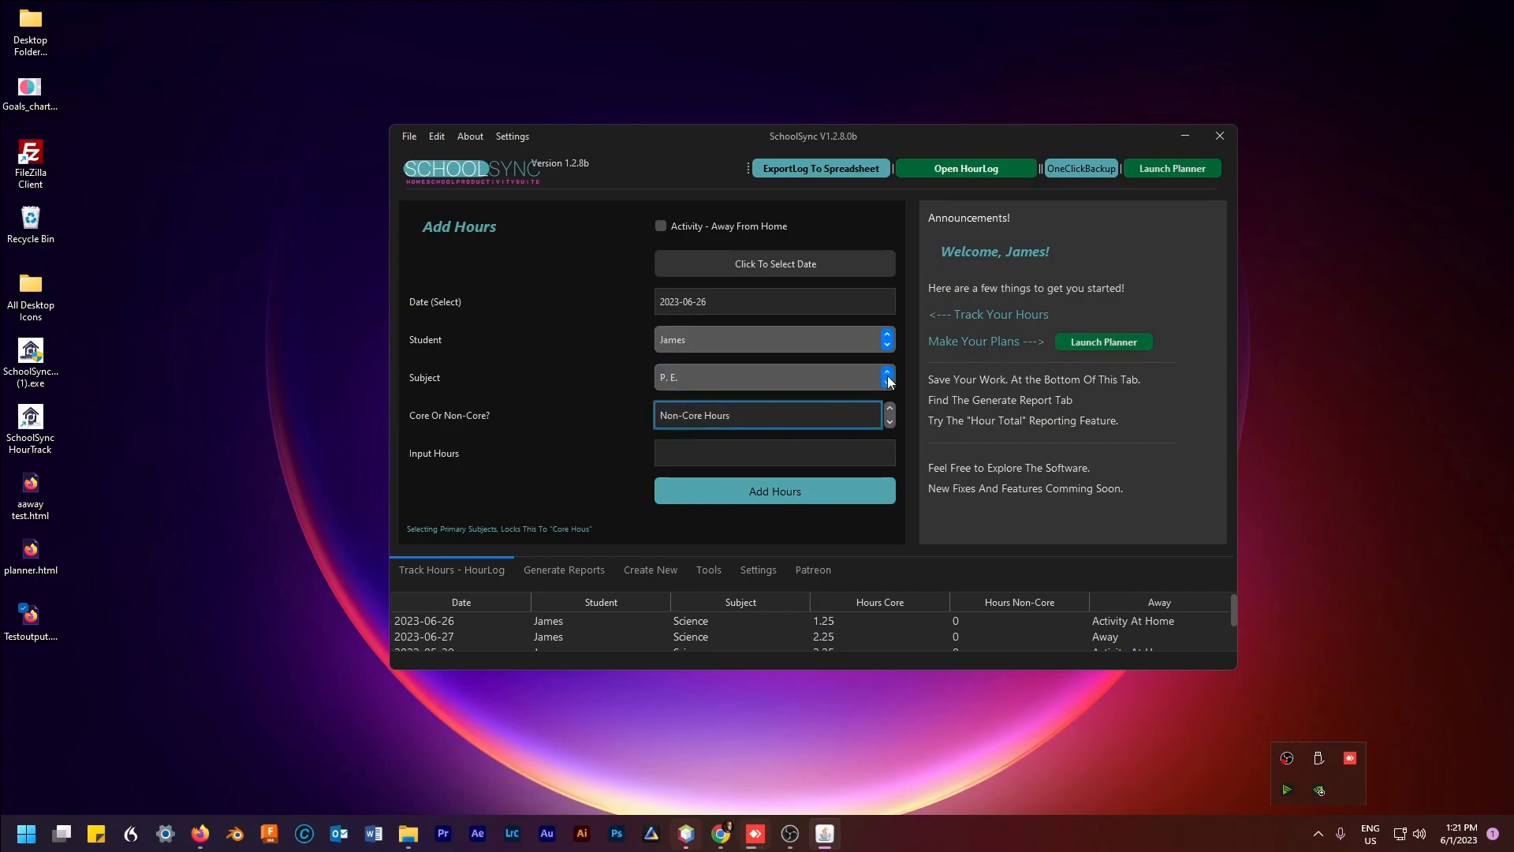
- Switch the entry's subject to Language Arts and finally to Trip, classifying it as Non-Core Hours
left_click(851, 376)
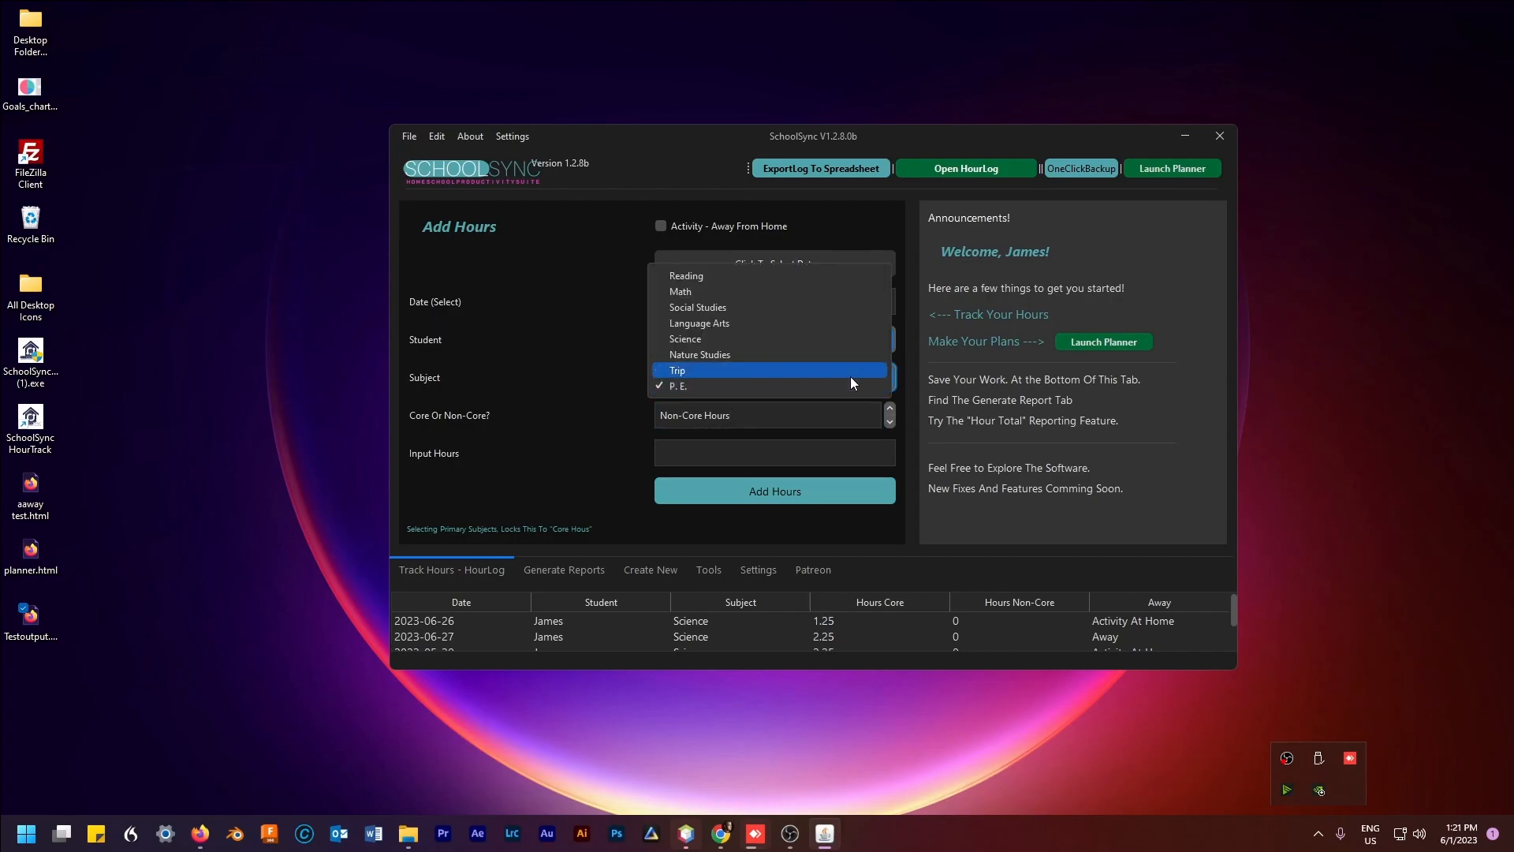
left_click(705, 325)
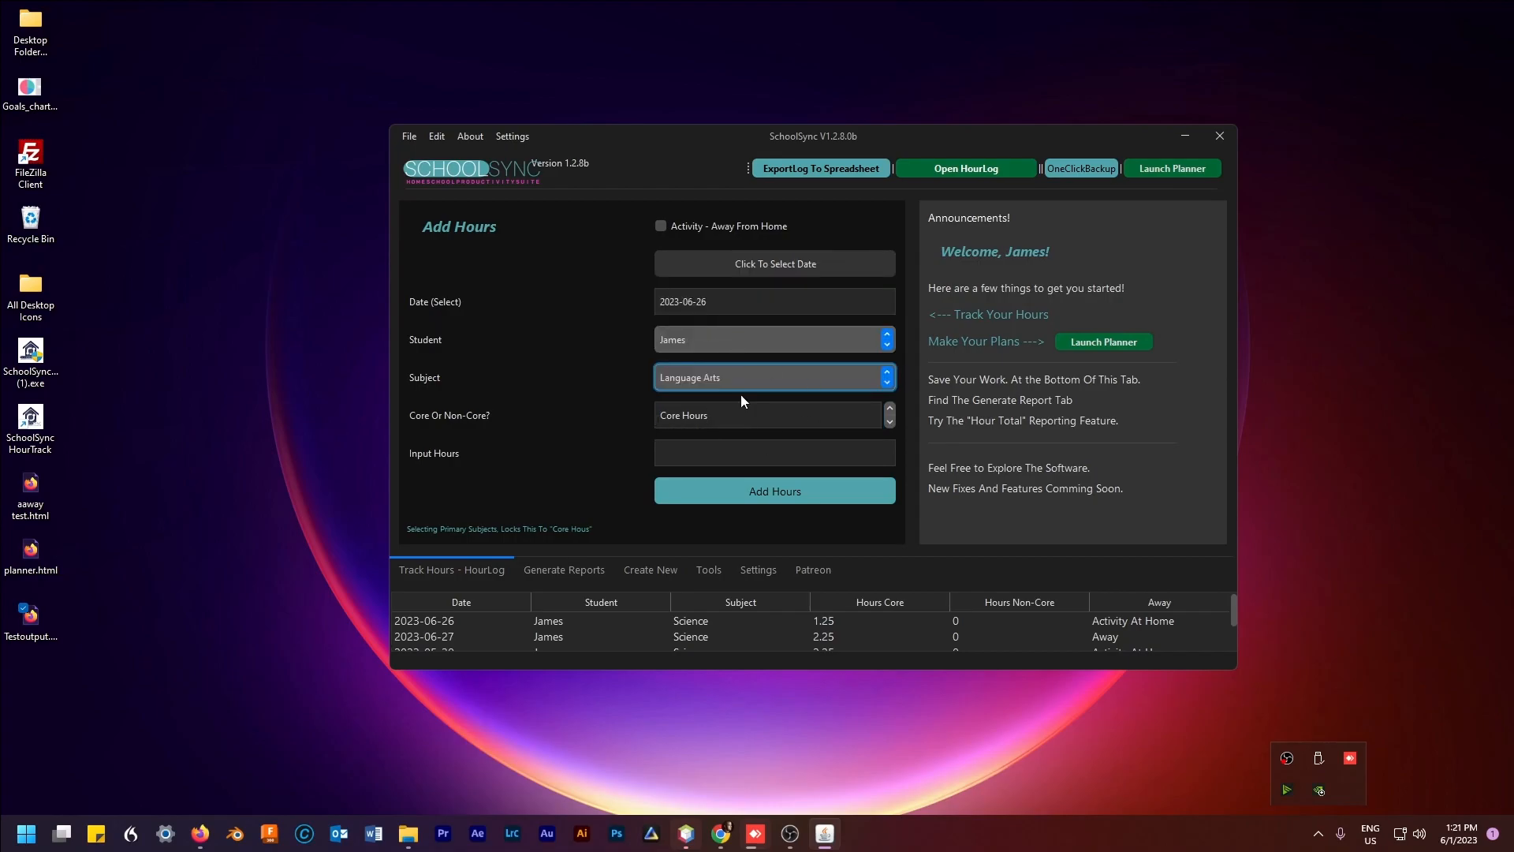
left_click(776, 379)
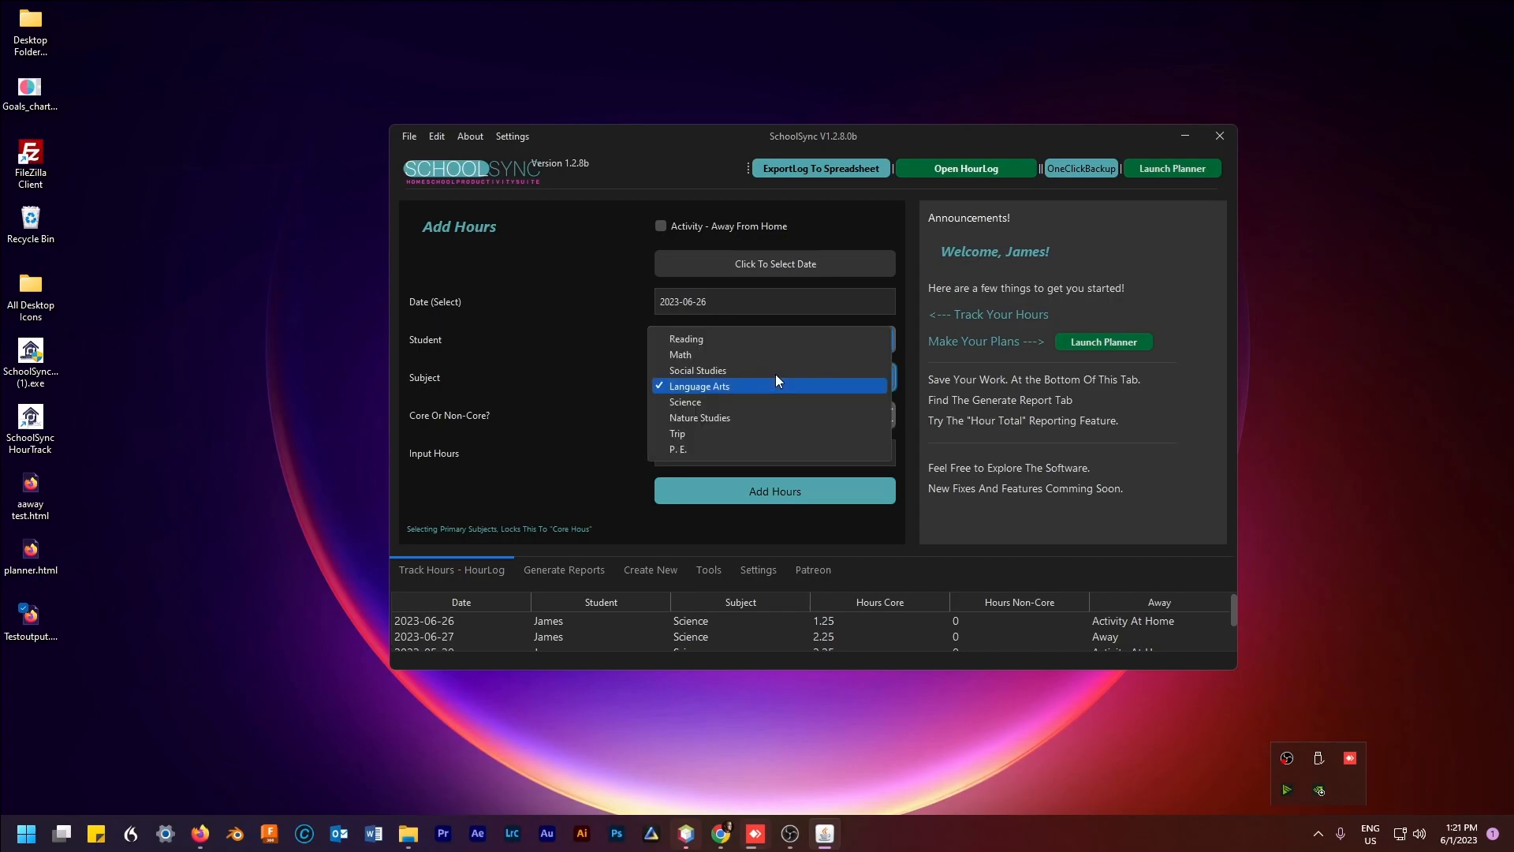
left_click(707, 435)
left_click(889, 421)
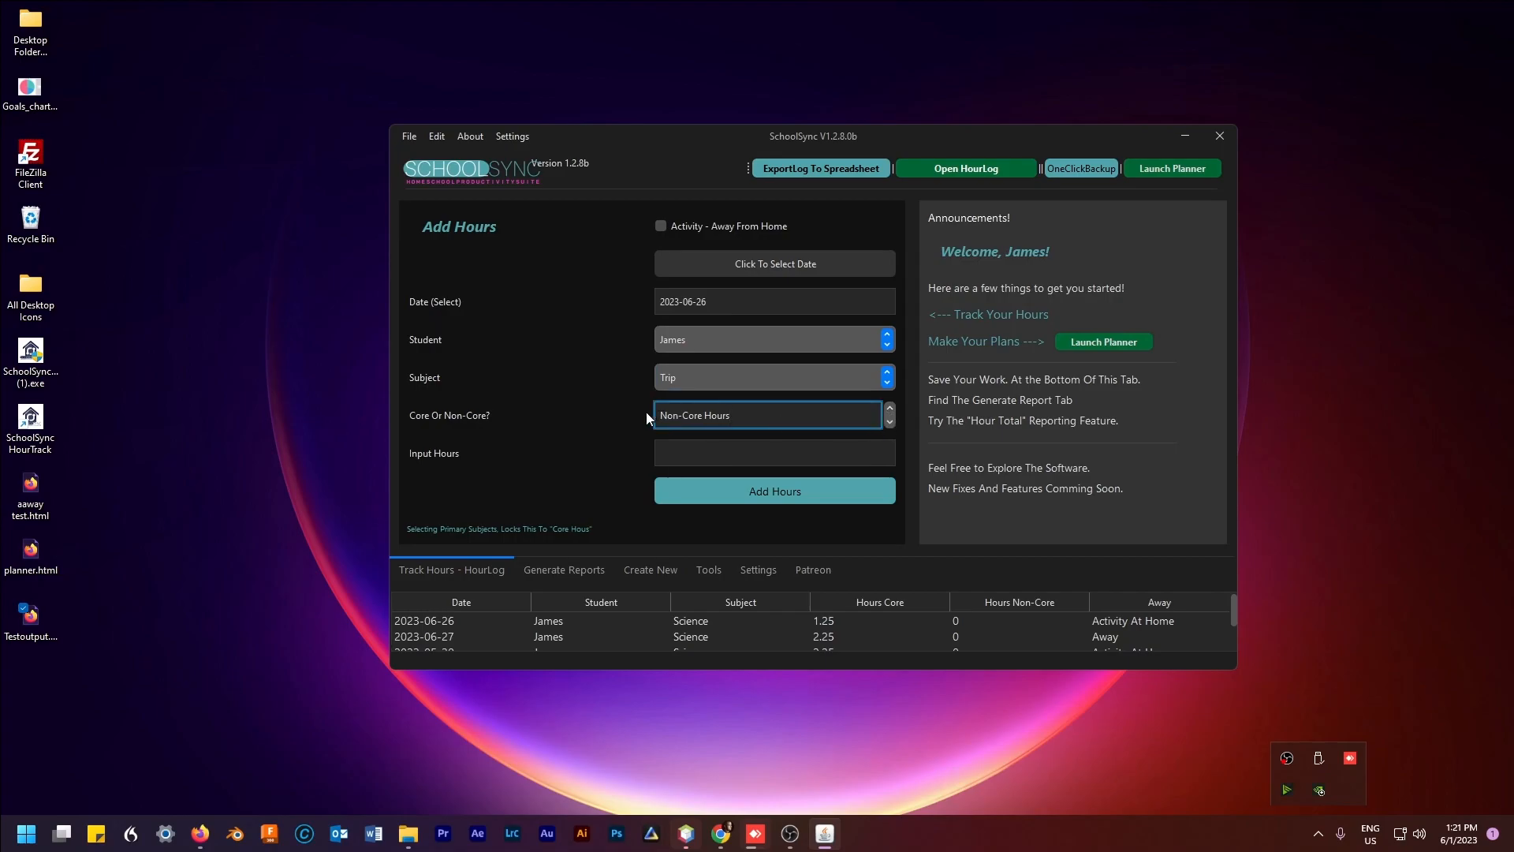
- Launch the planner and start a printable date-range export for all students
left_click(825, 456)
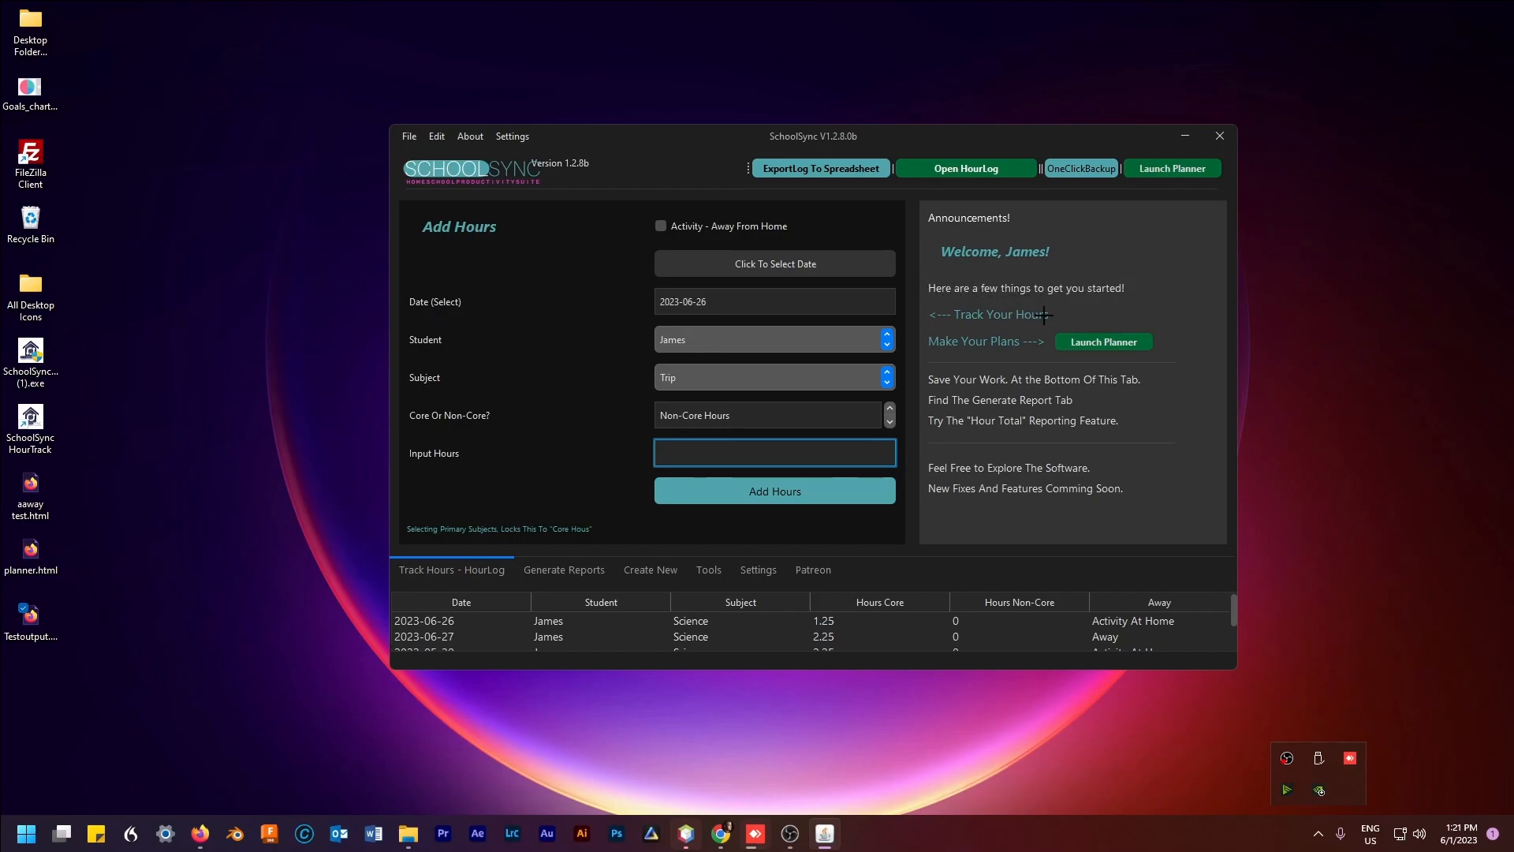
left_click(1105, 341)
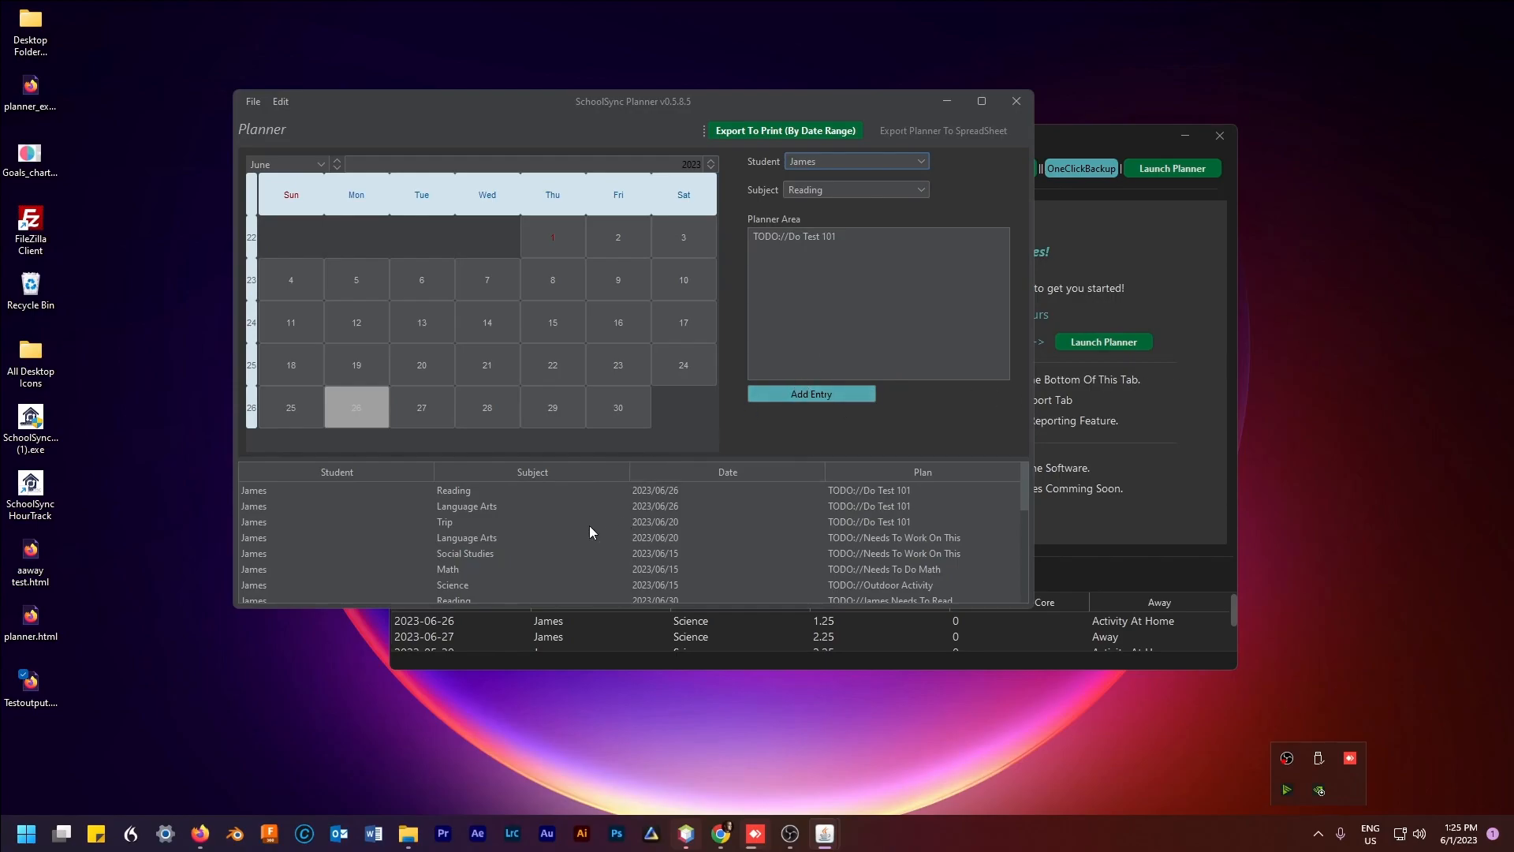
left_click(752, 133)
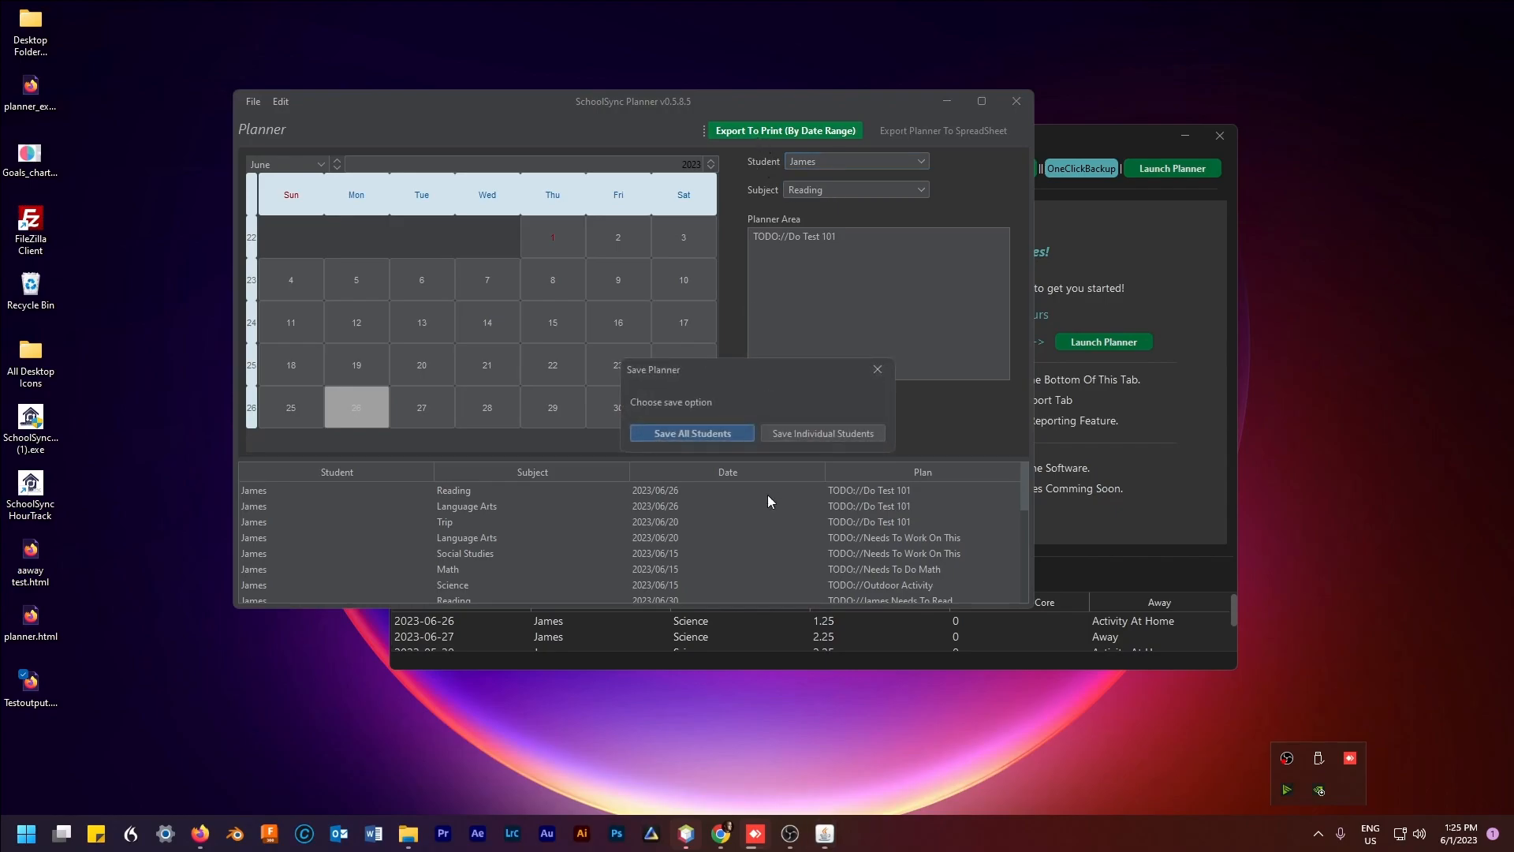
left_click(693, 434)
- Set the planner export's date range from June 1, 2023 to July 1, 2023
left_click(844, 394)
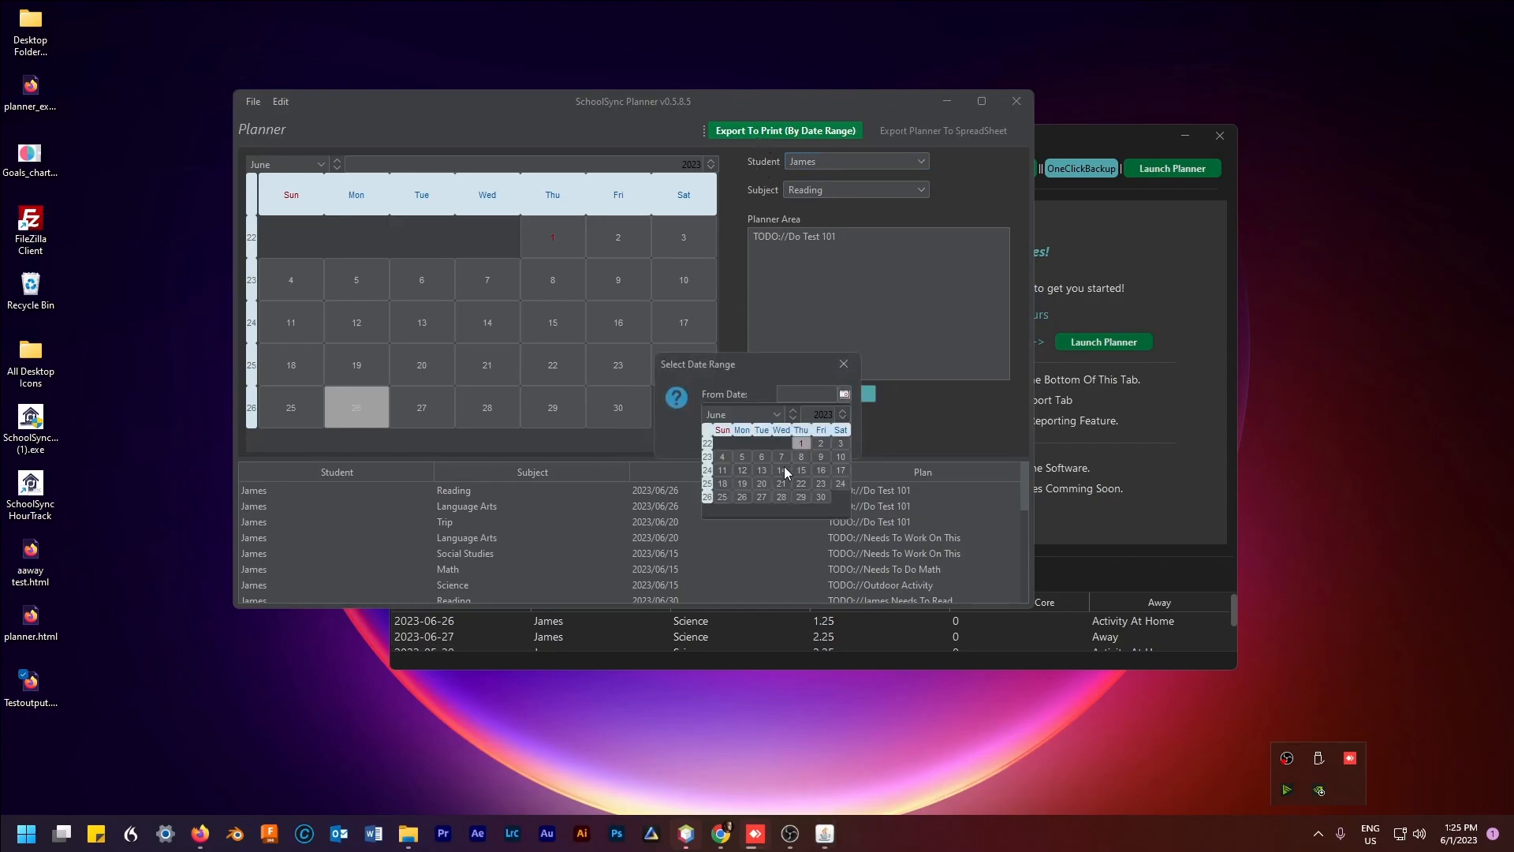
left_click(800, 447)
left_click(845, 411)
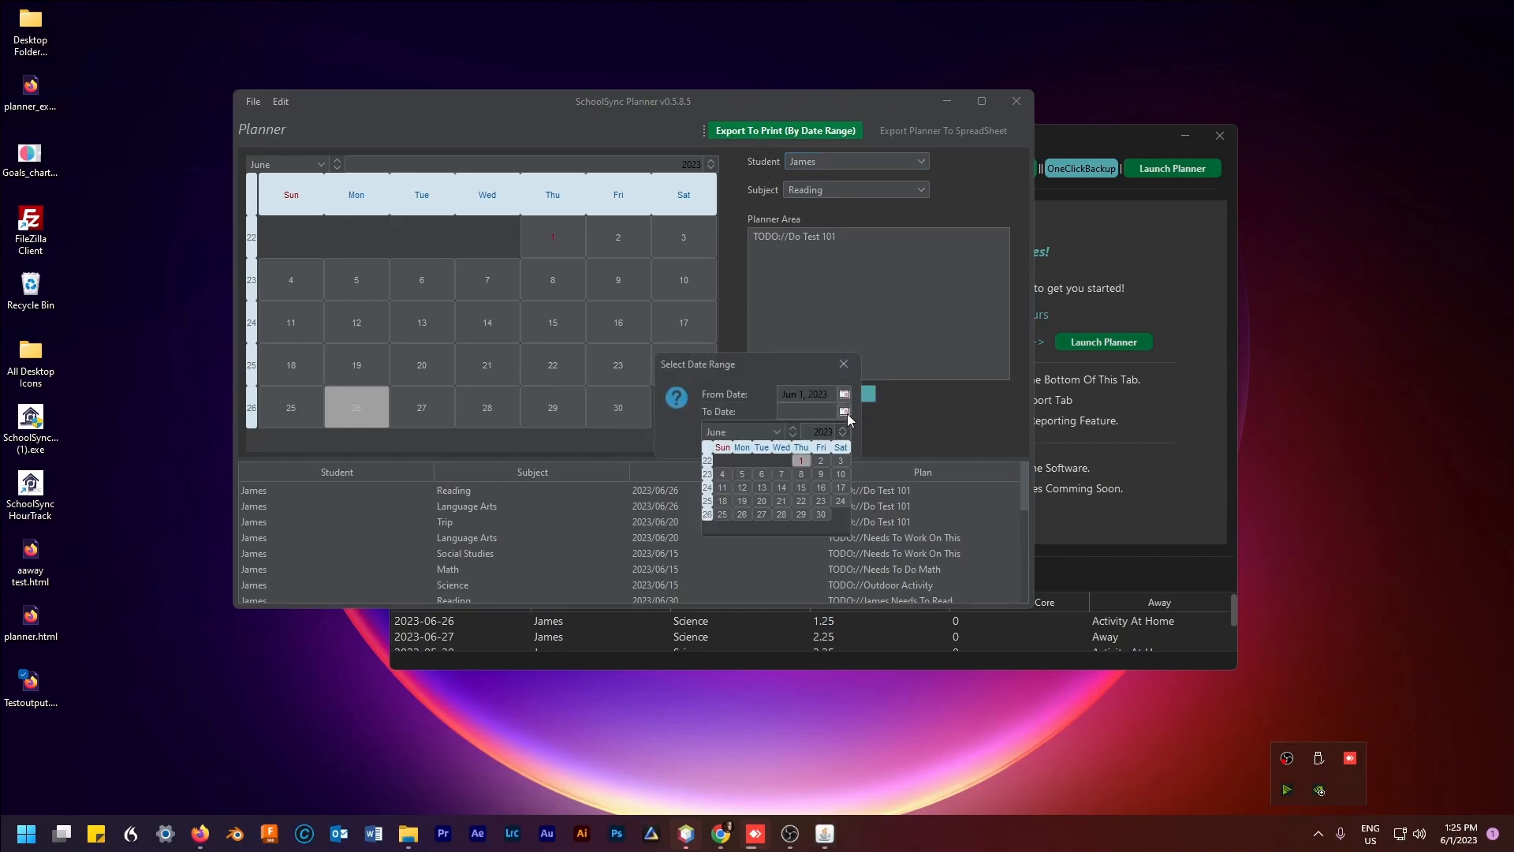
left_click(824, 515)
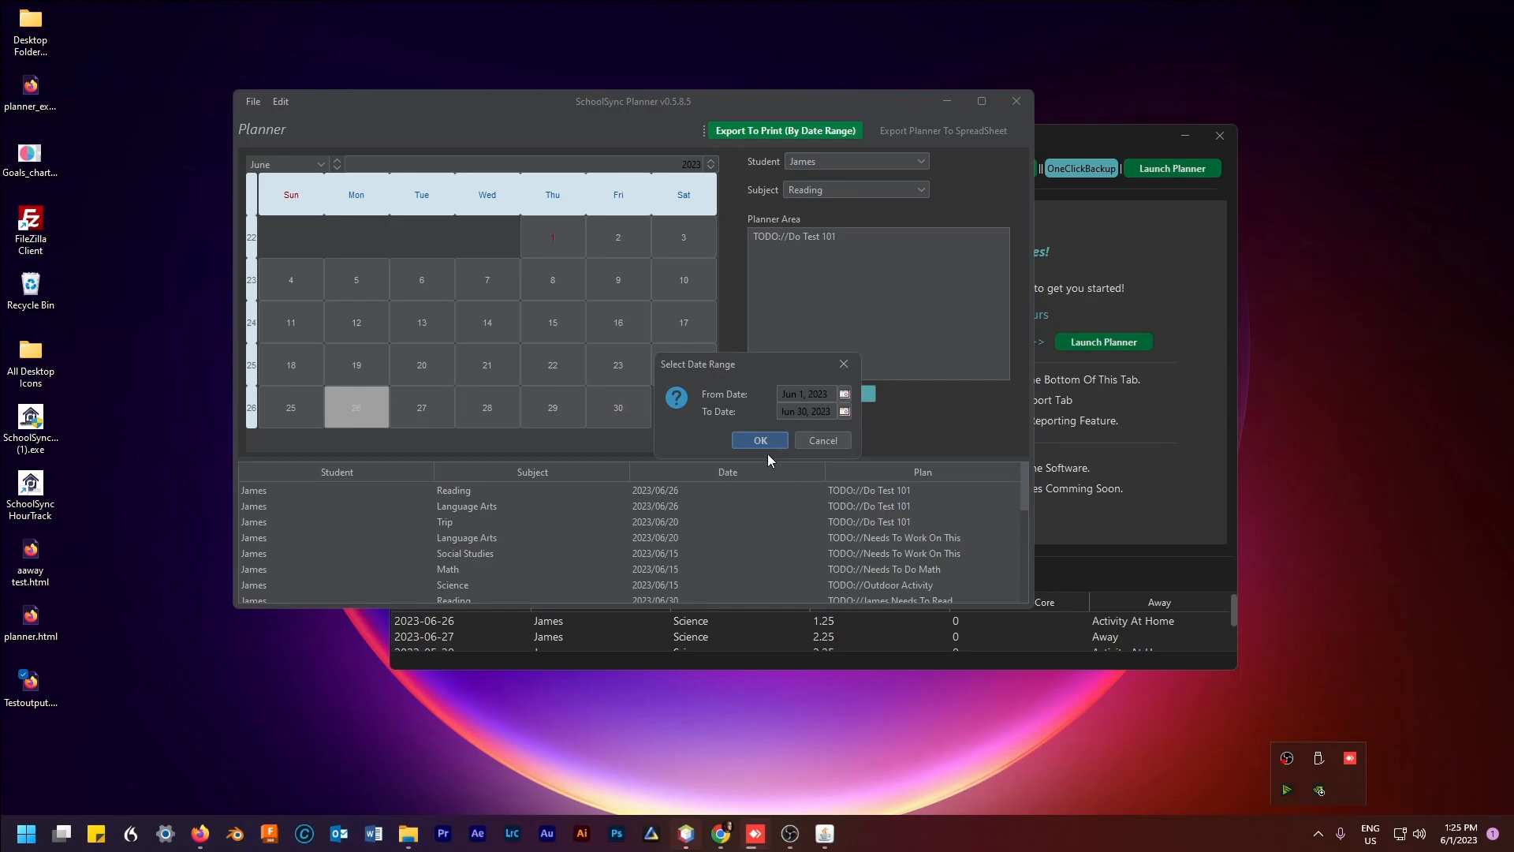
left_click(844, 411)
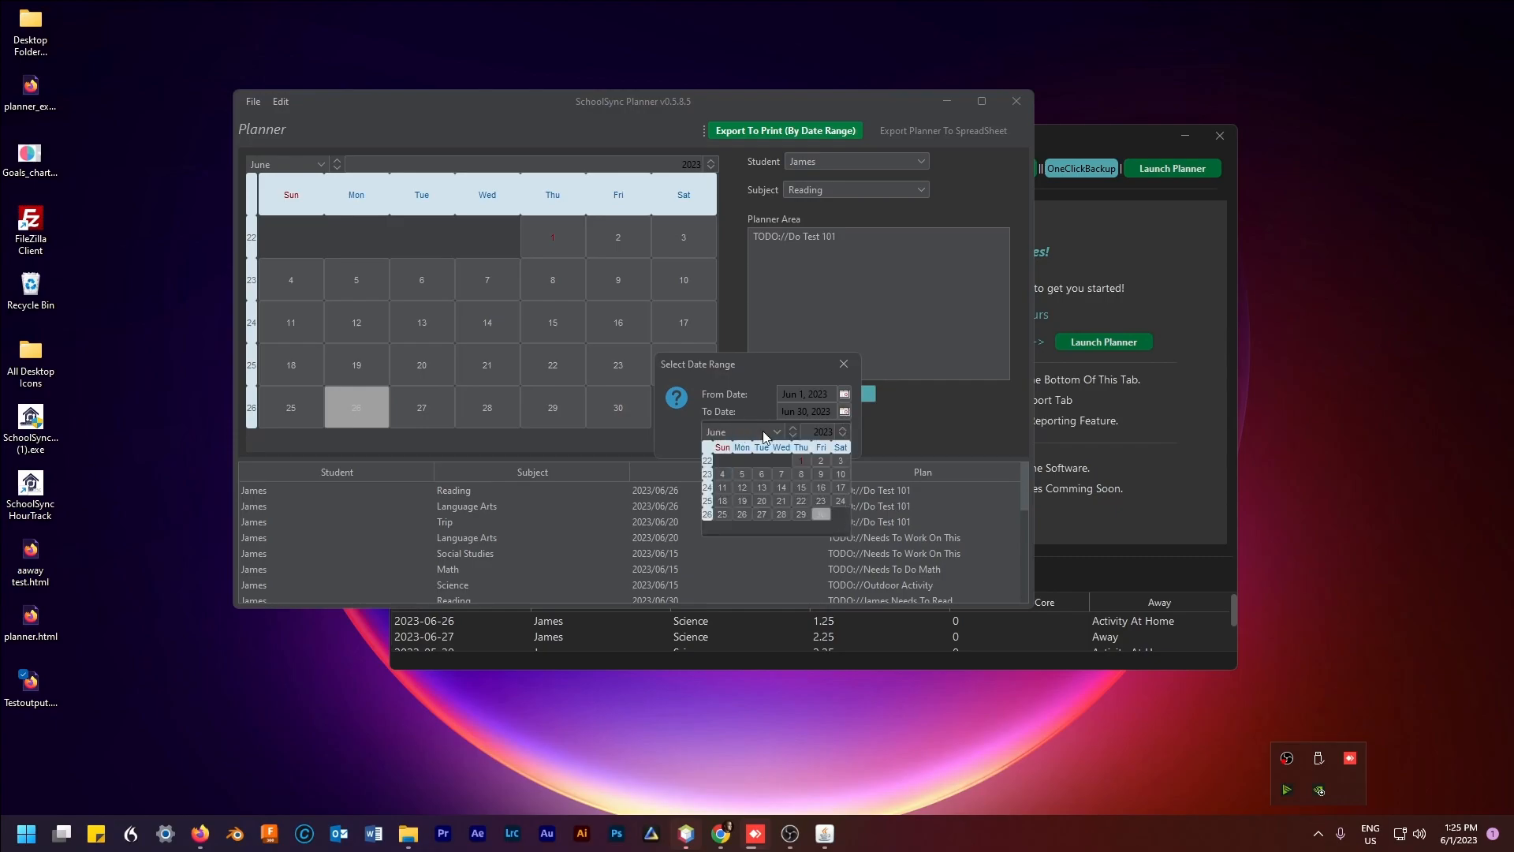
left_click(762, 432)
left_click(733, 543)
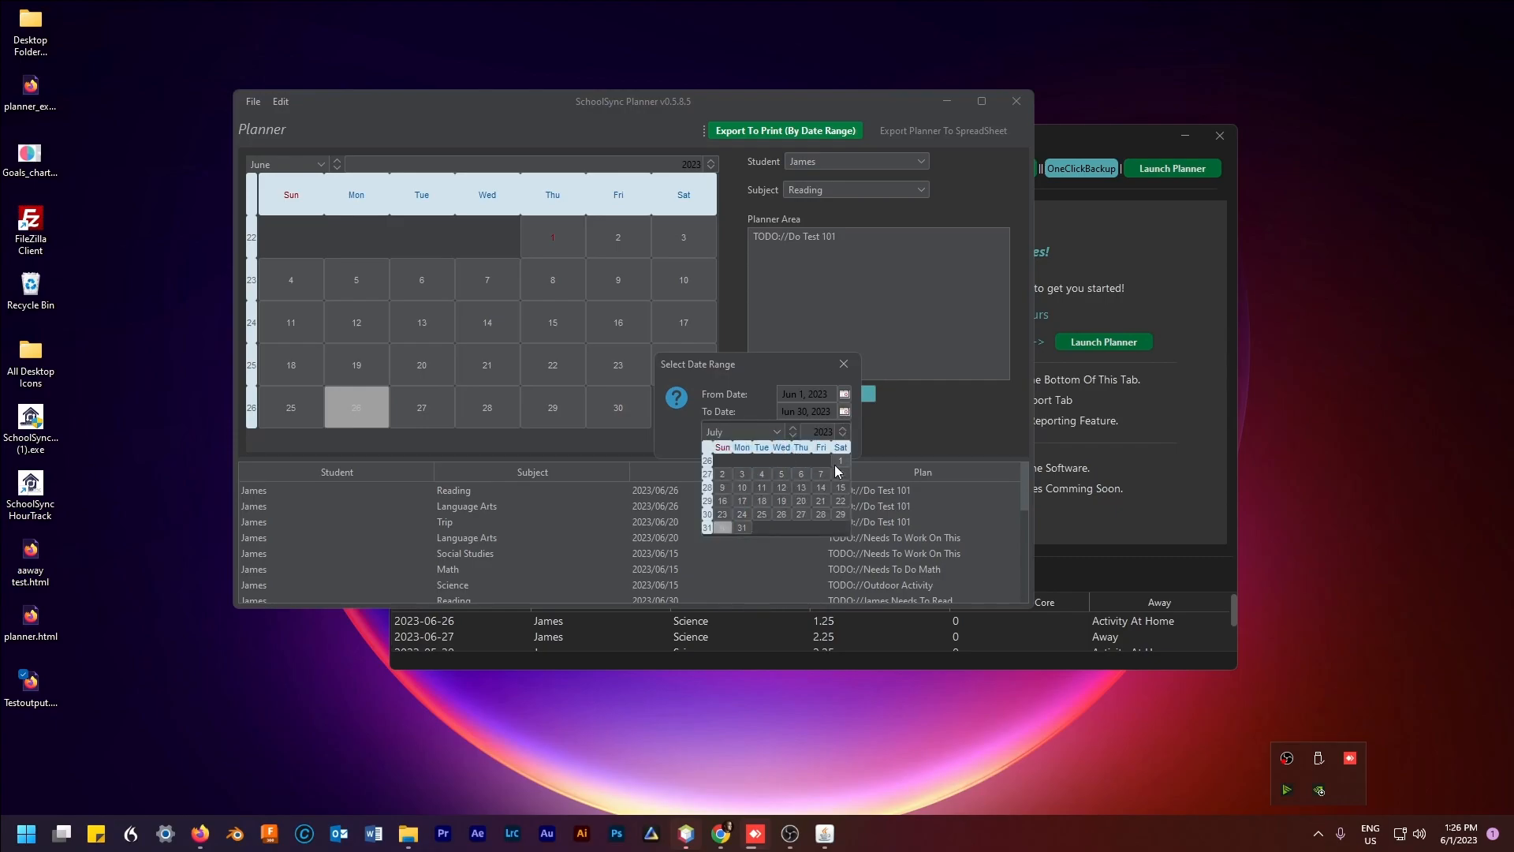
left_click(838, 460)
- Confirm the date range, save the export to the Desktop as planner_export.html, and open it in the browser
left_click(758, 443)
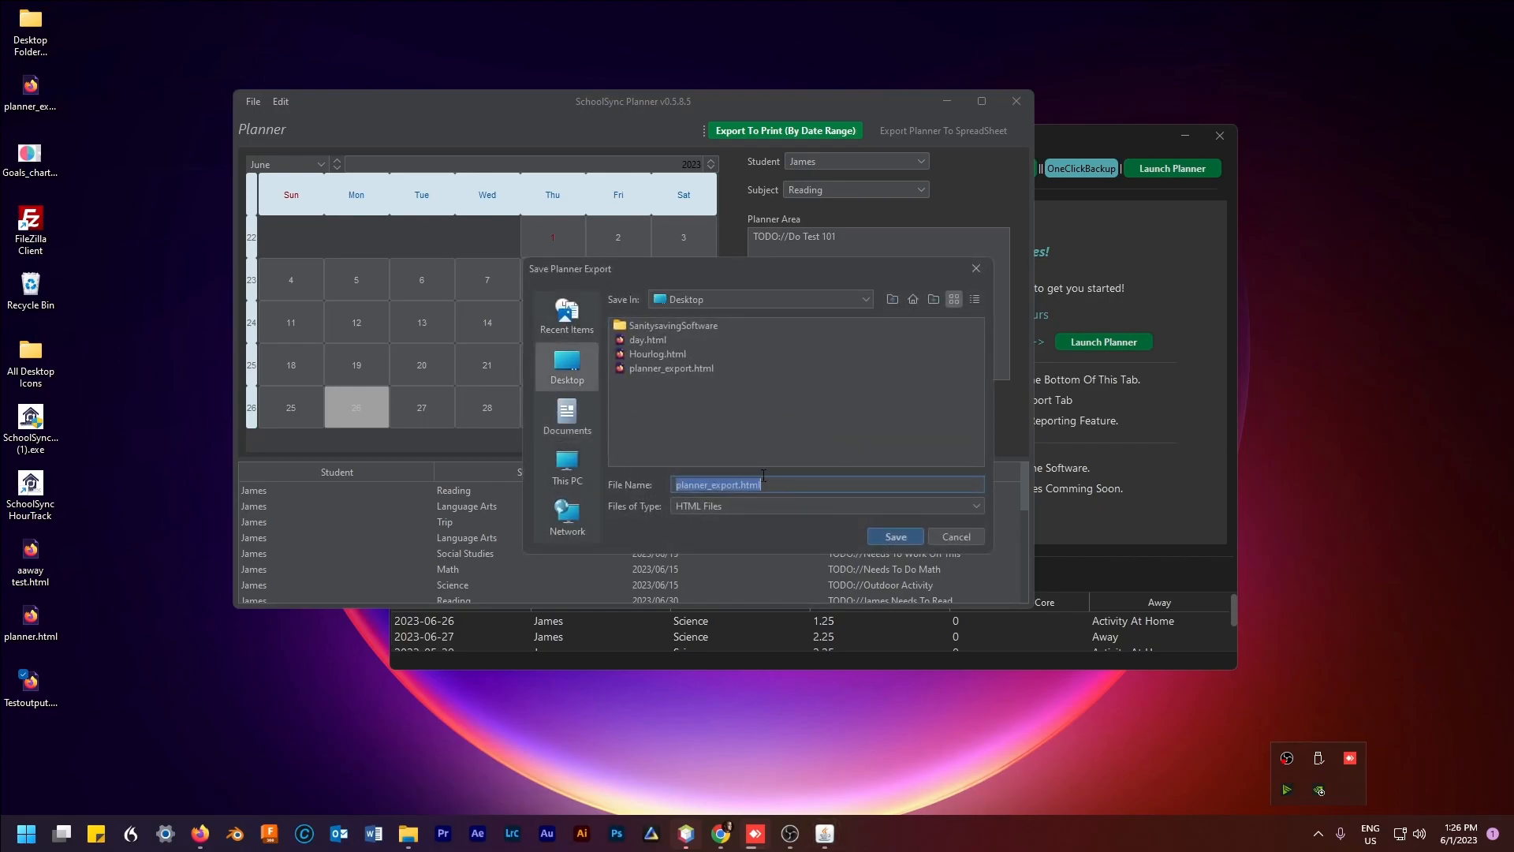
left_click(903, 540)
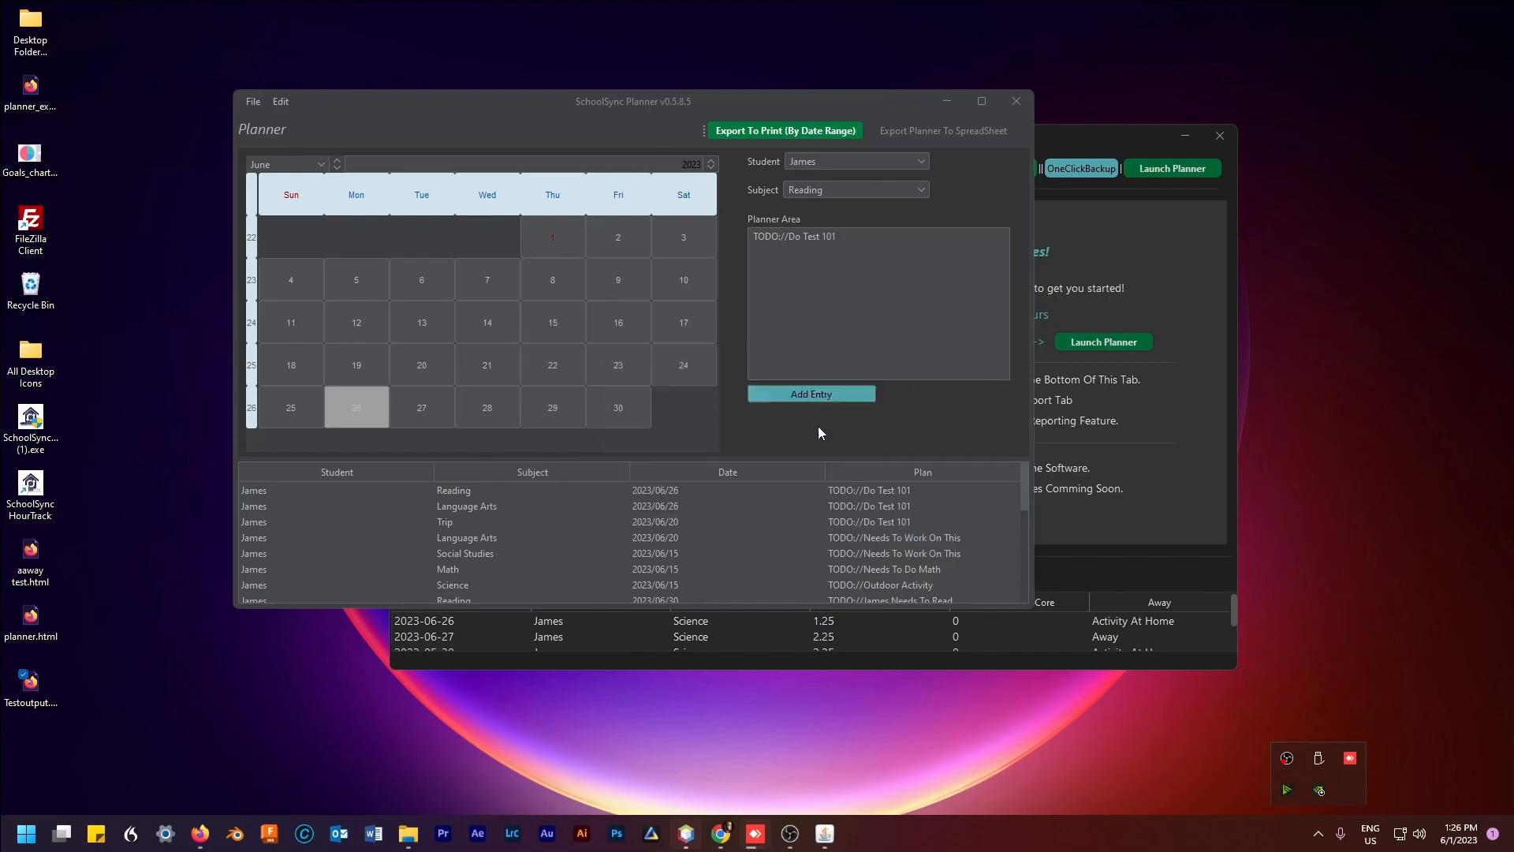
left_click(873, 433)
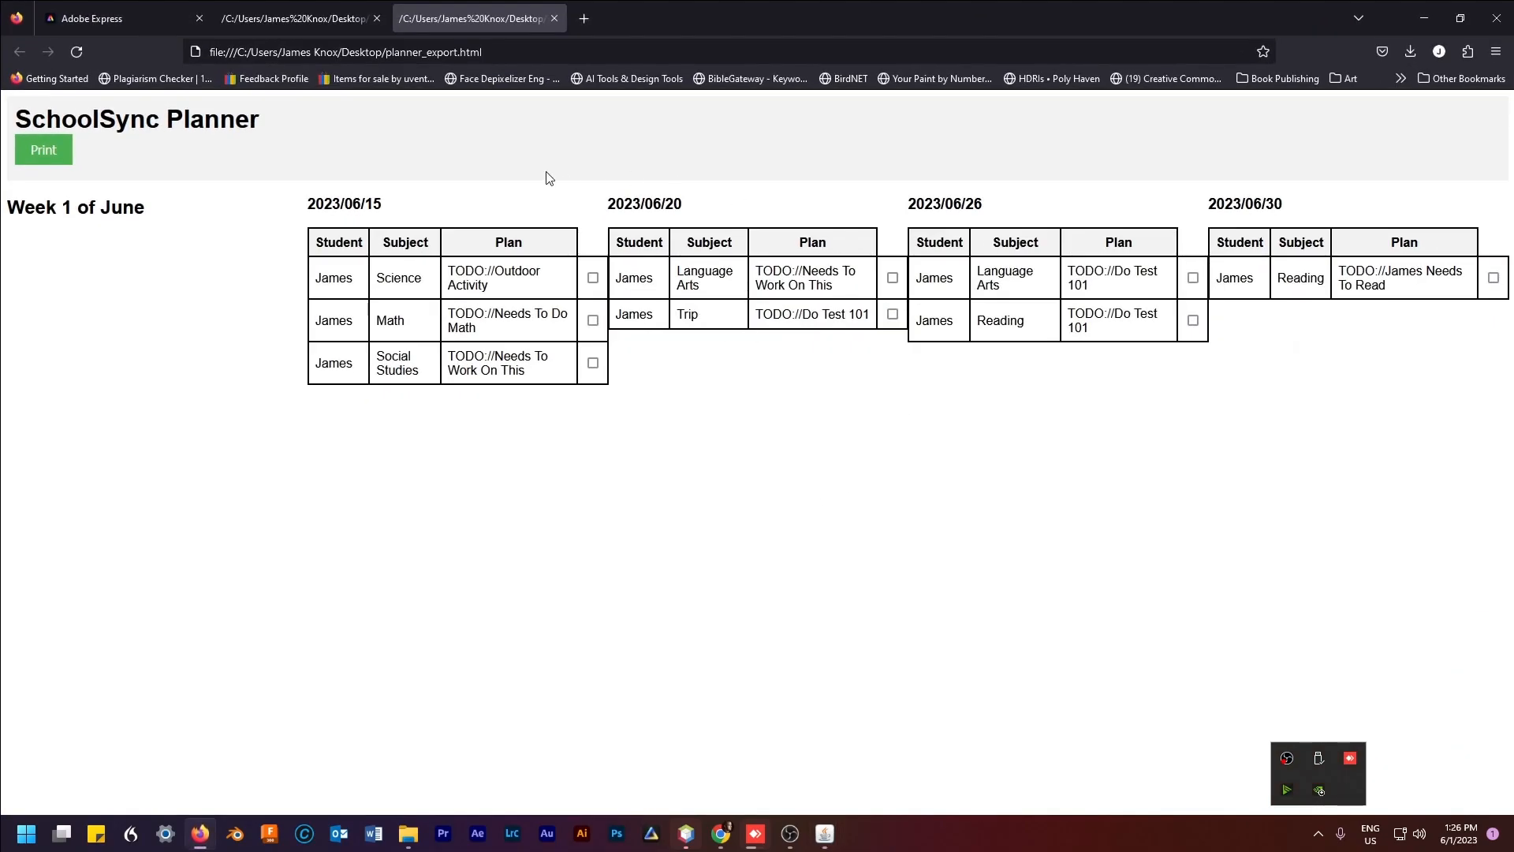
- Close the exported planner's browser tab, minimize the browser, and open planner_export.html from the desktop in Word
left_click(555, 20)
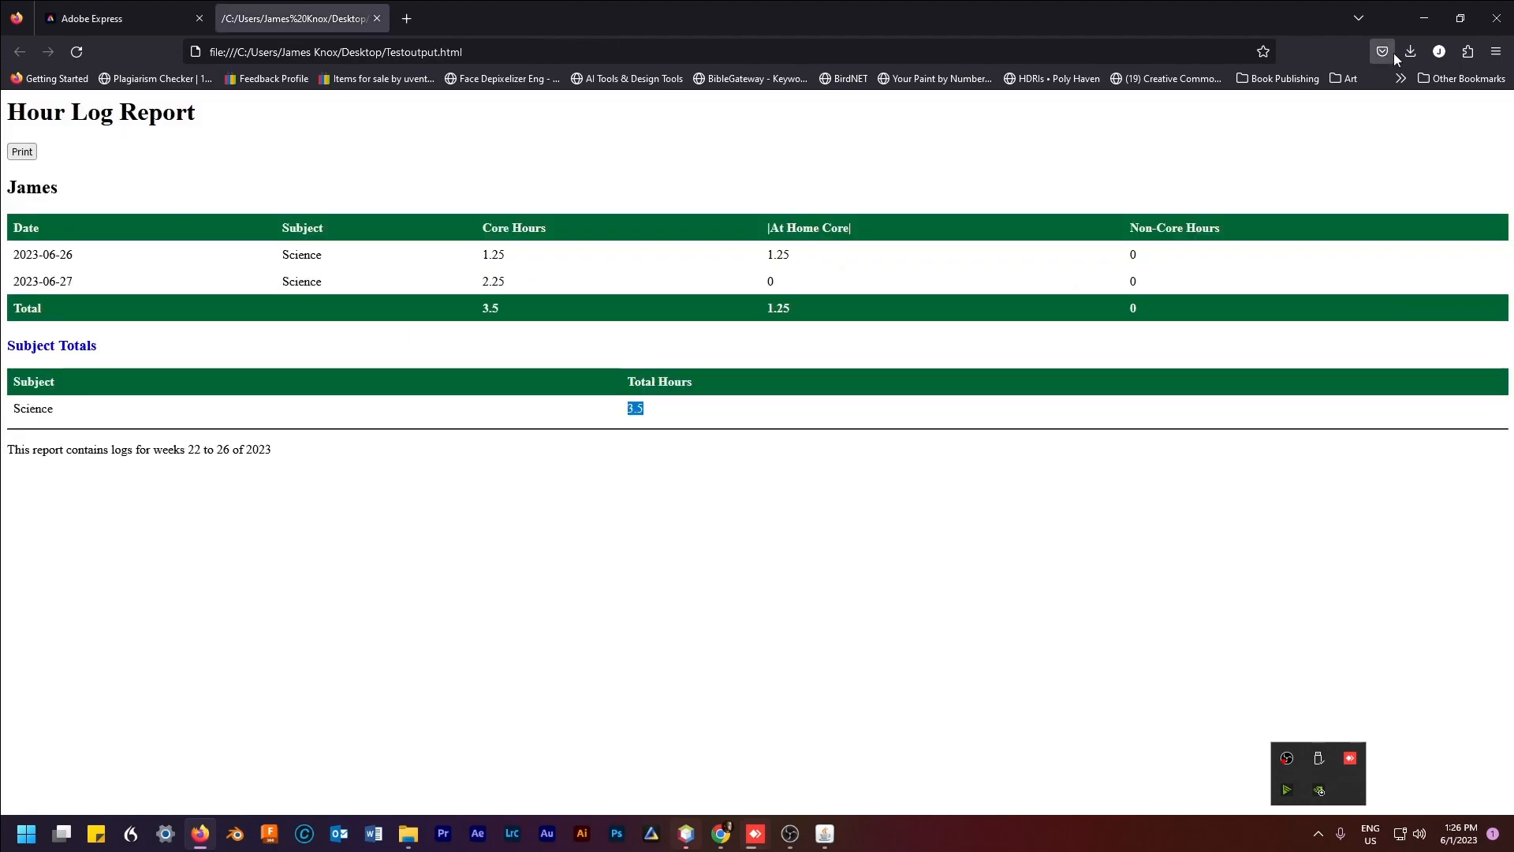
left_click(1424, 19)
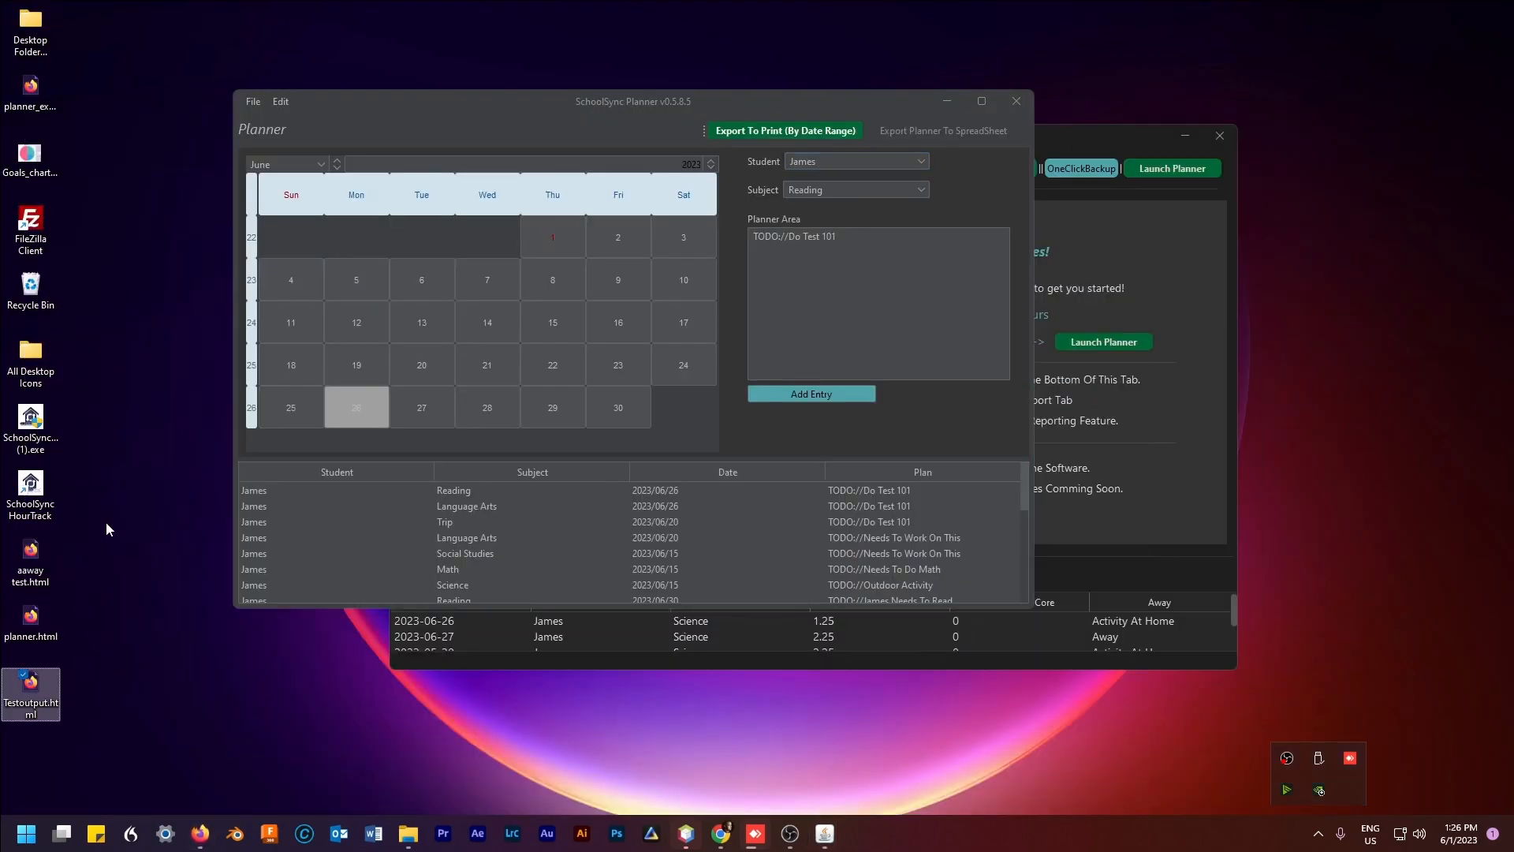
right_click(52, 101)
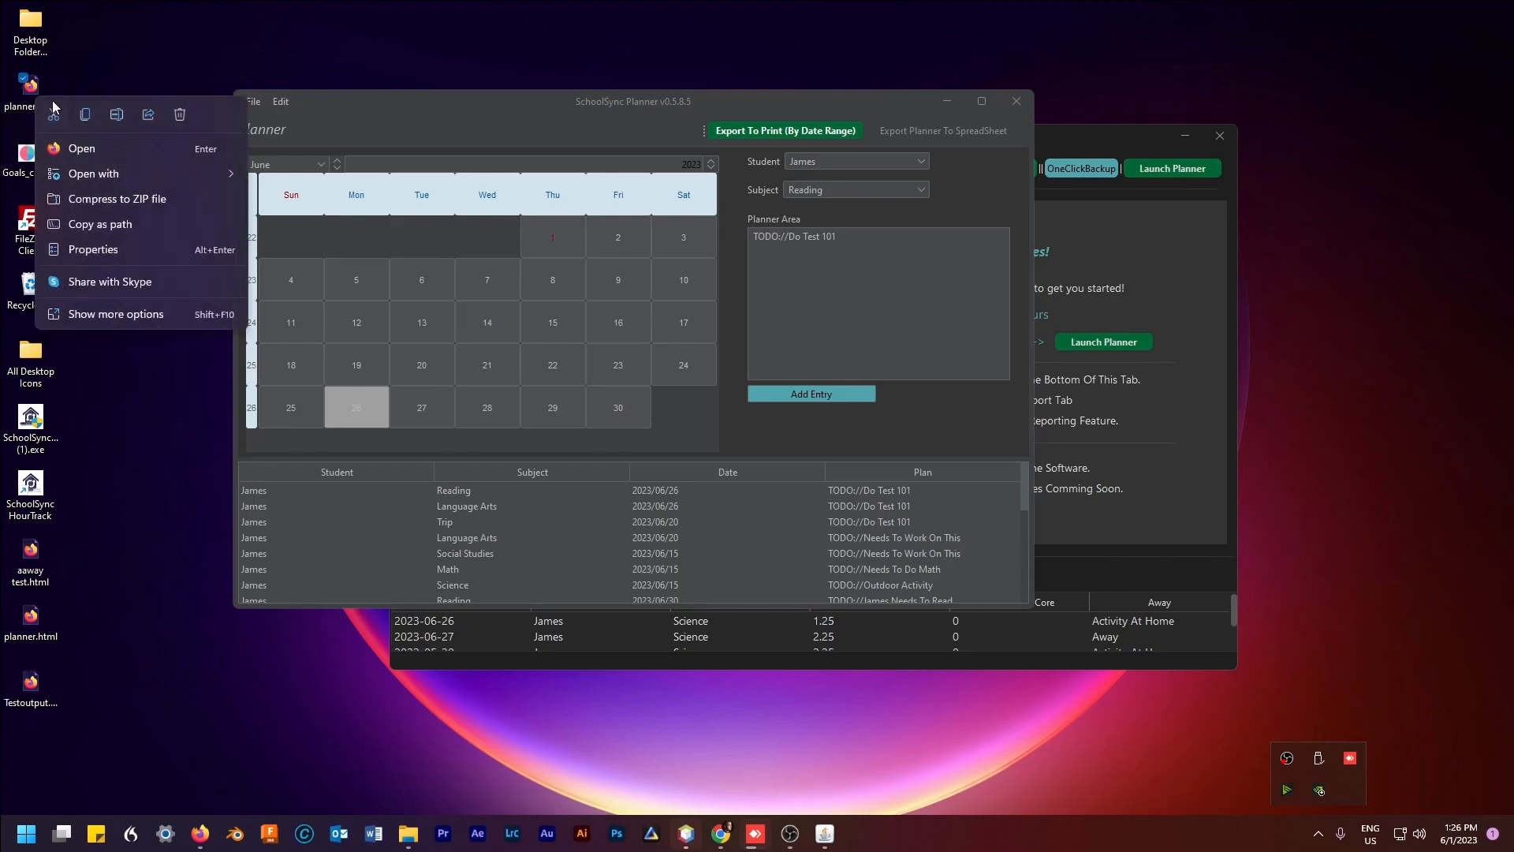
mouse_move(214, 174)
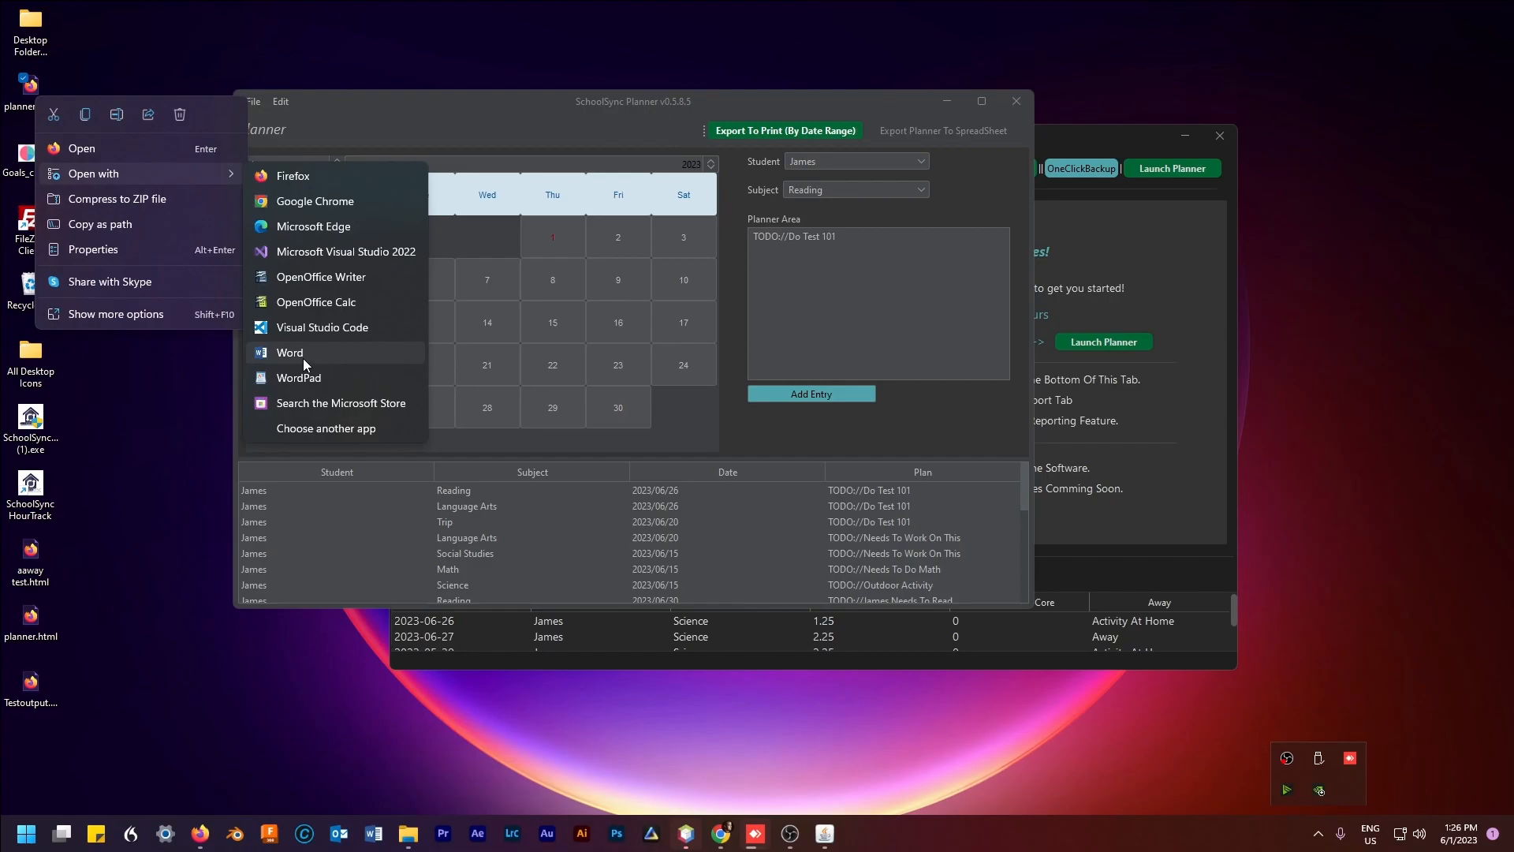
left_click(303, 358)
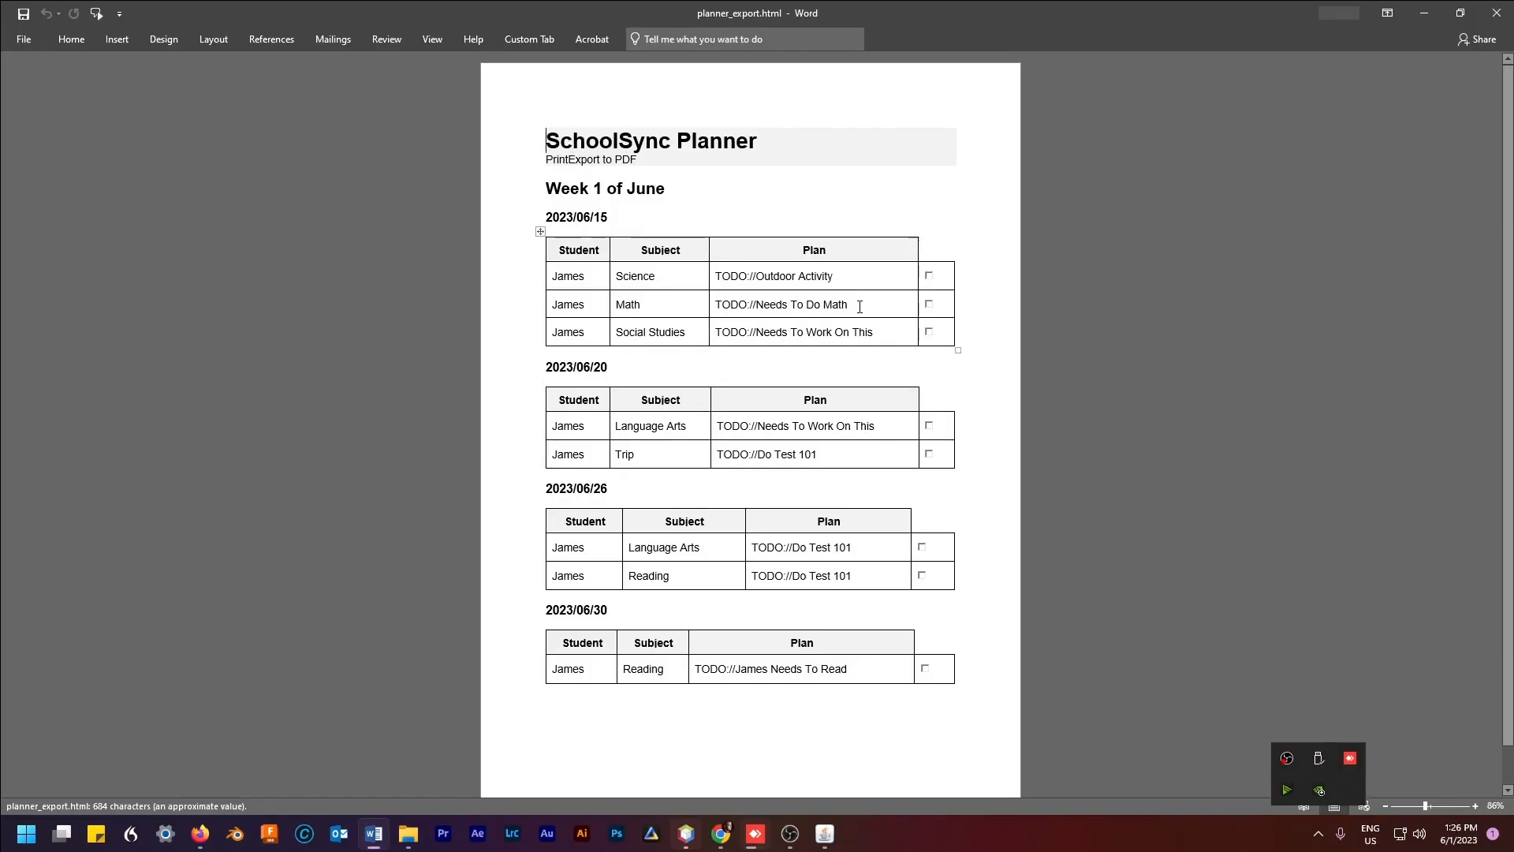
- Mark the Science outdoor activity of 2023/06/15 as done, then close the document and save the changes
scroll(860, 305, "down", 1)
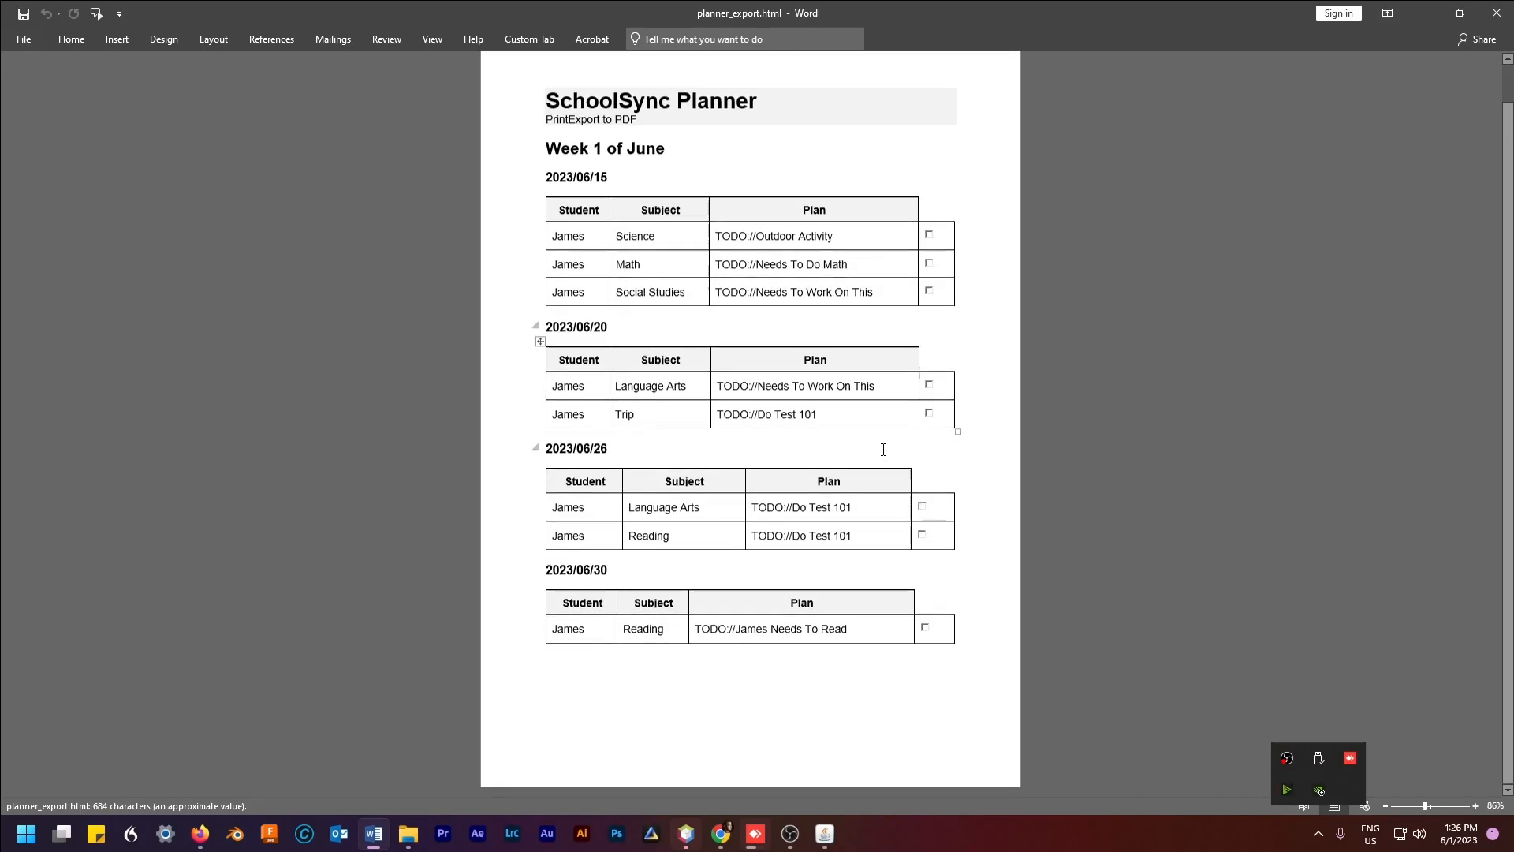
scroll(859, 449, "up", 1)
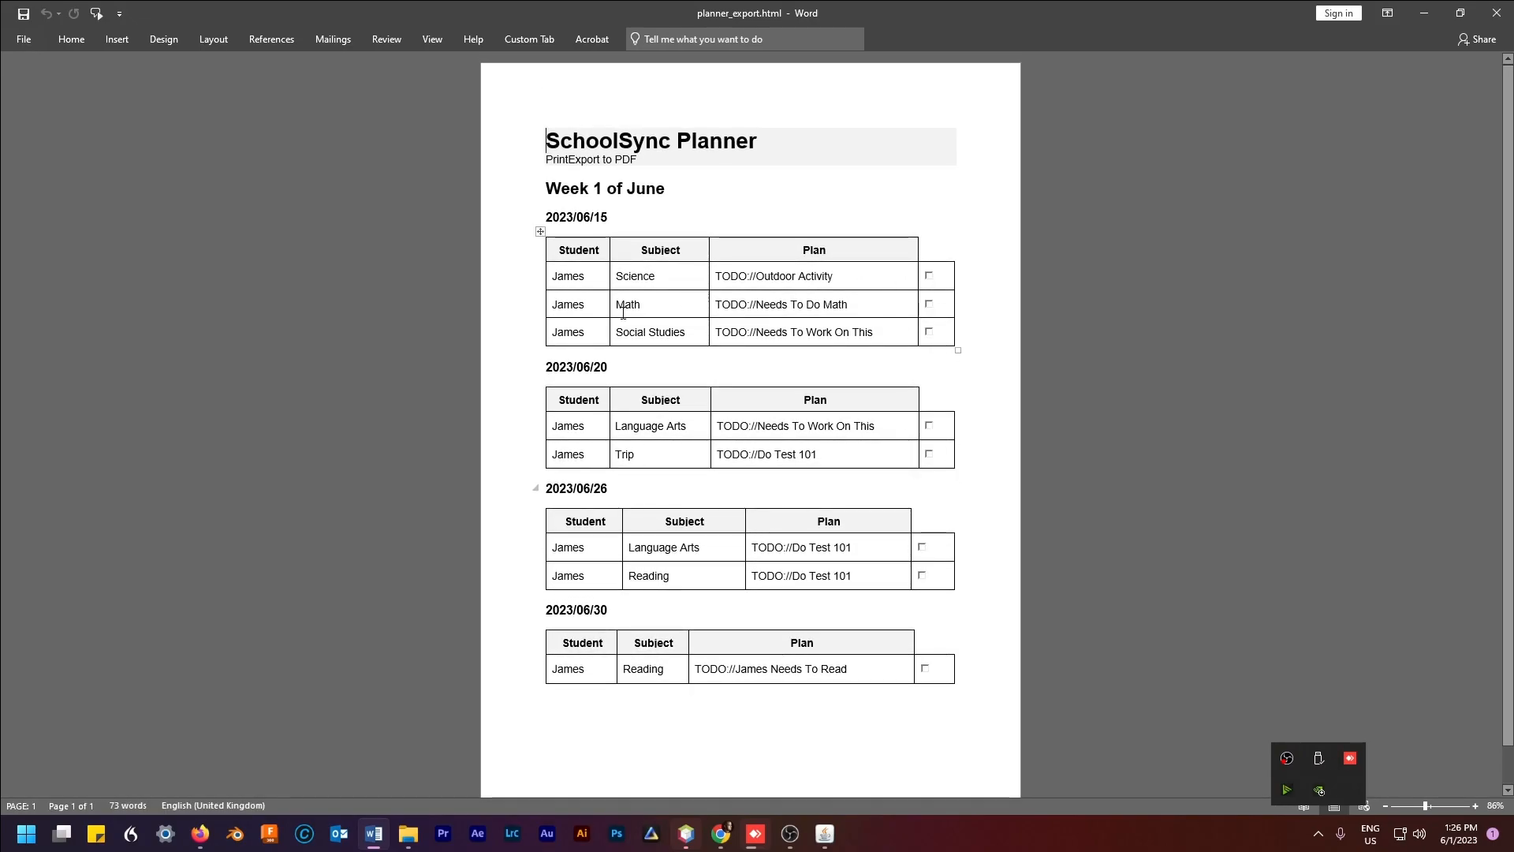
scroll(910, 331, "down", 1)
scroll(867, 378, "up", 1)
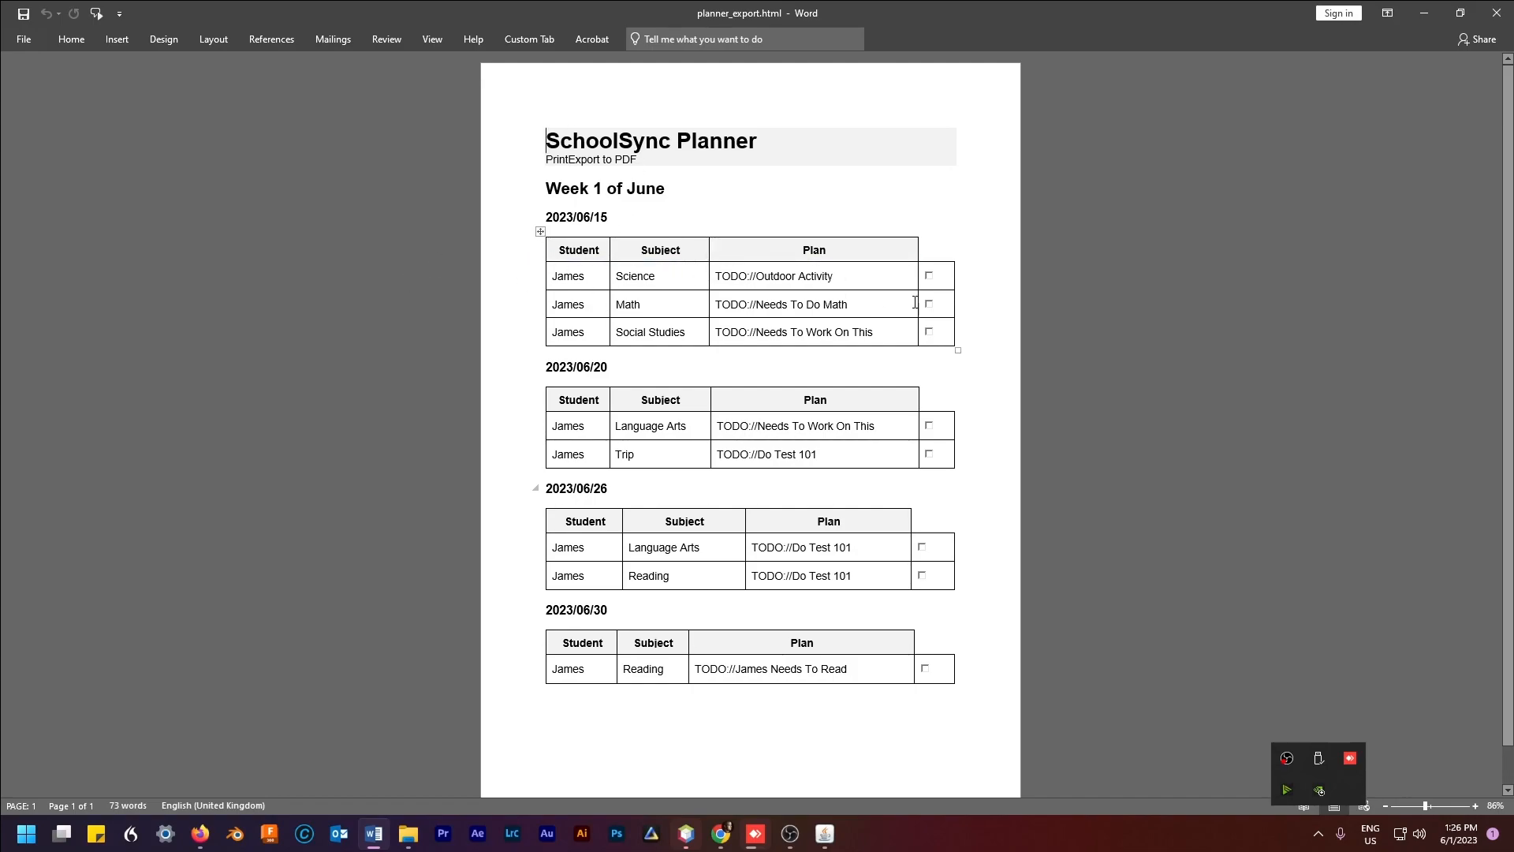
left_click(929, 275)
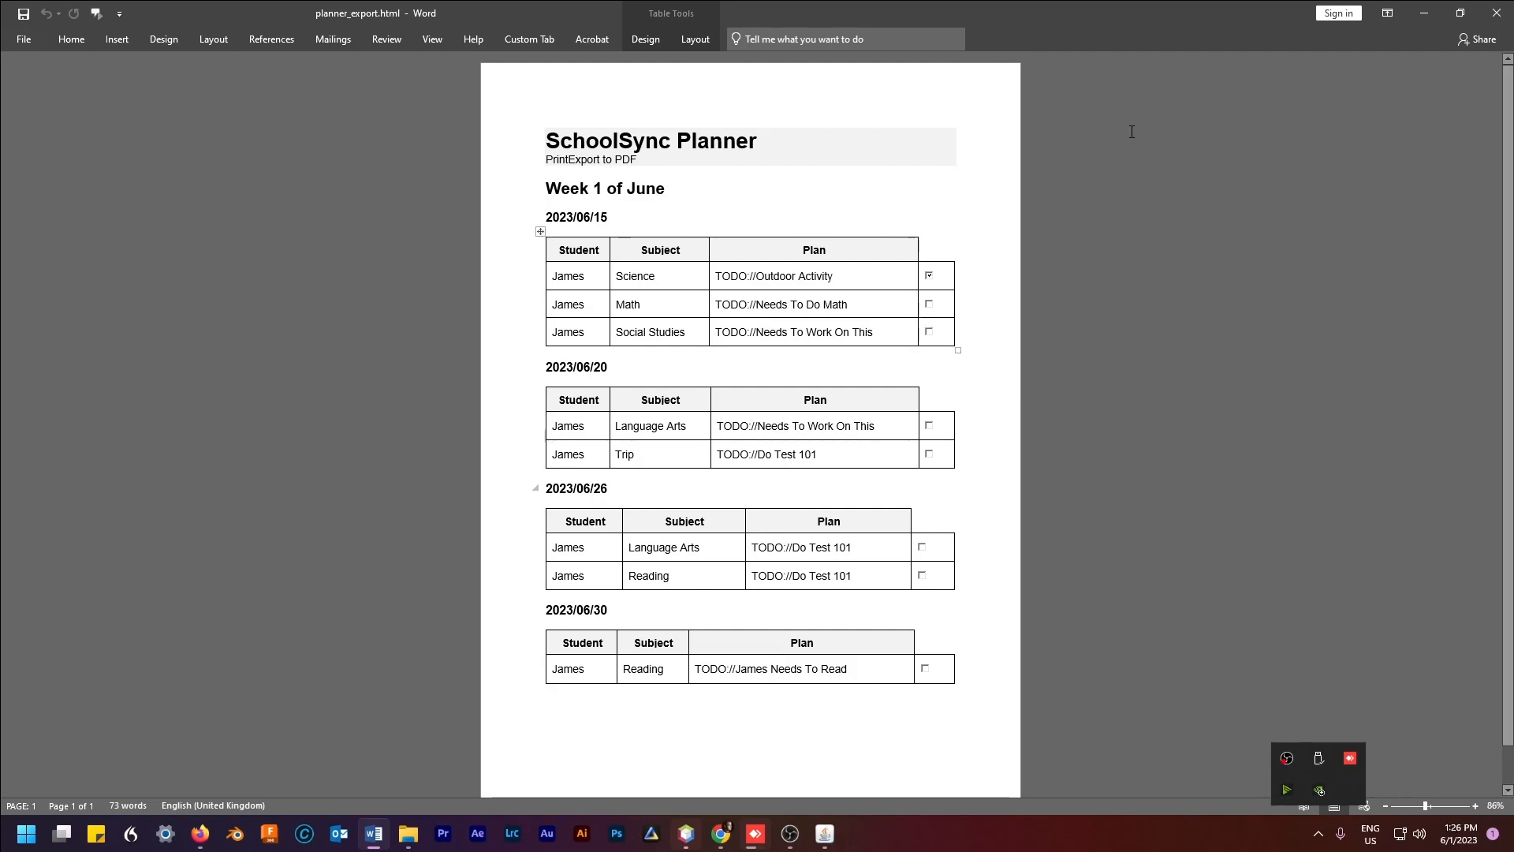
left_click(1497, 12)
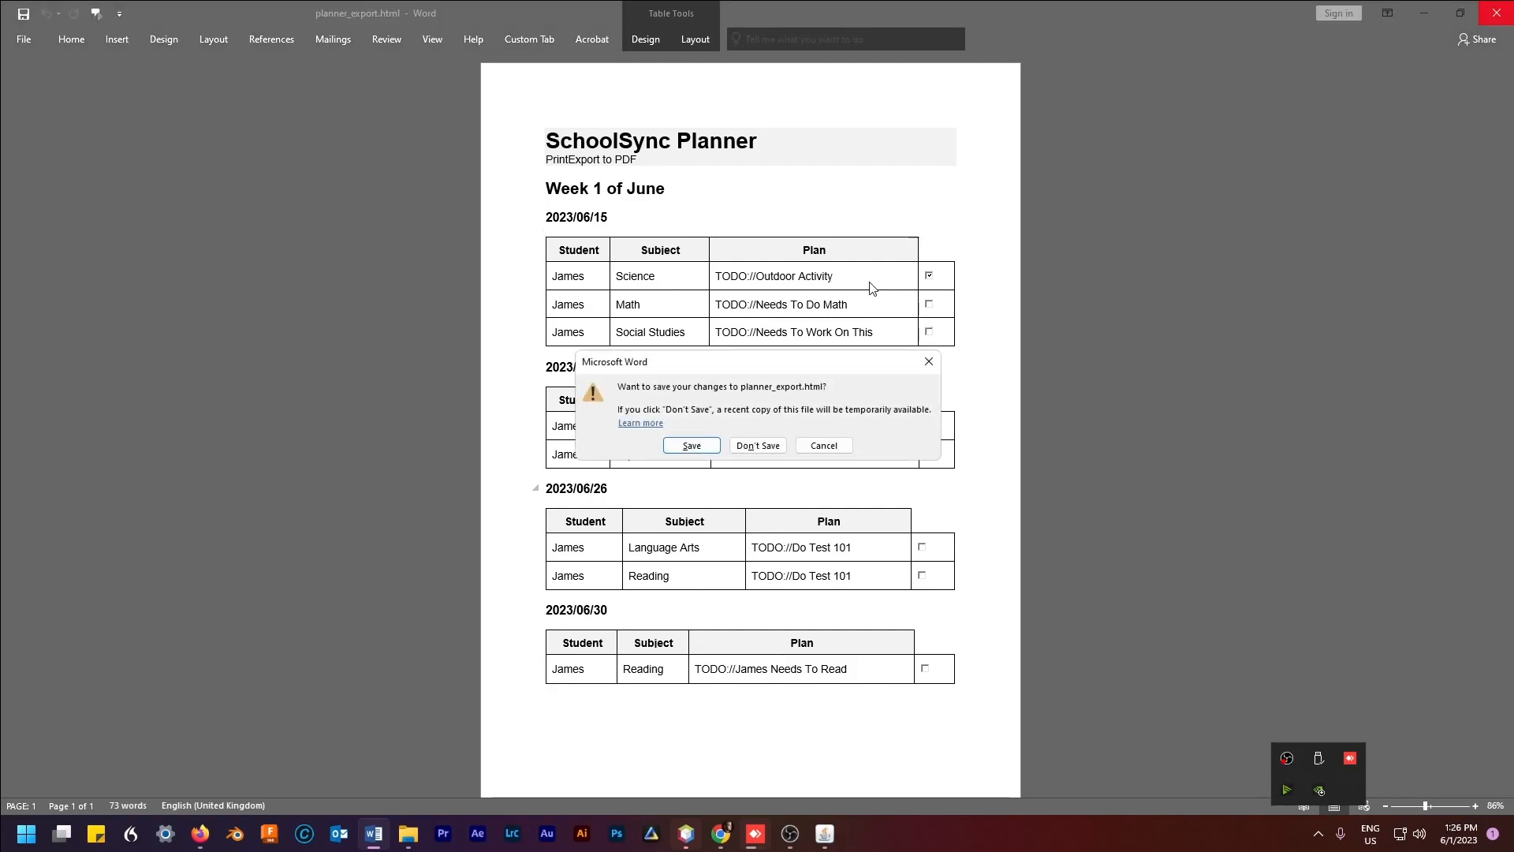
left_click(691, 446)
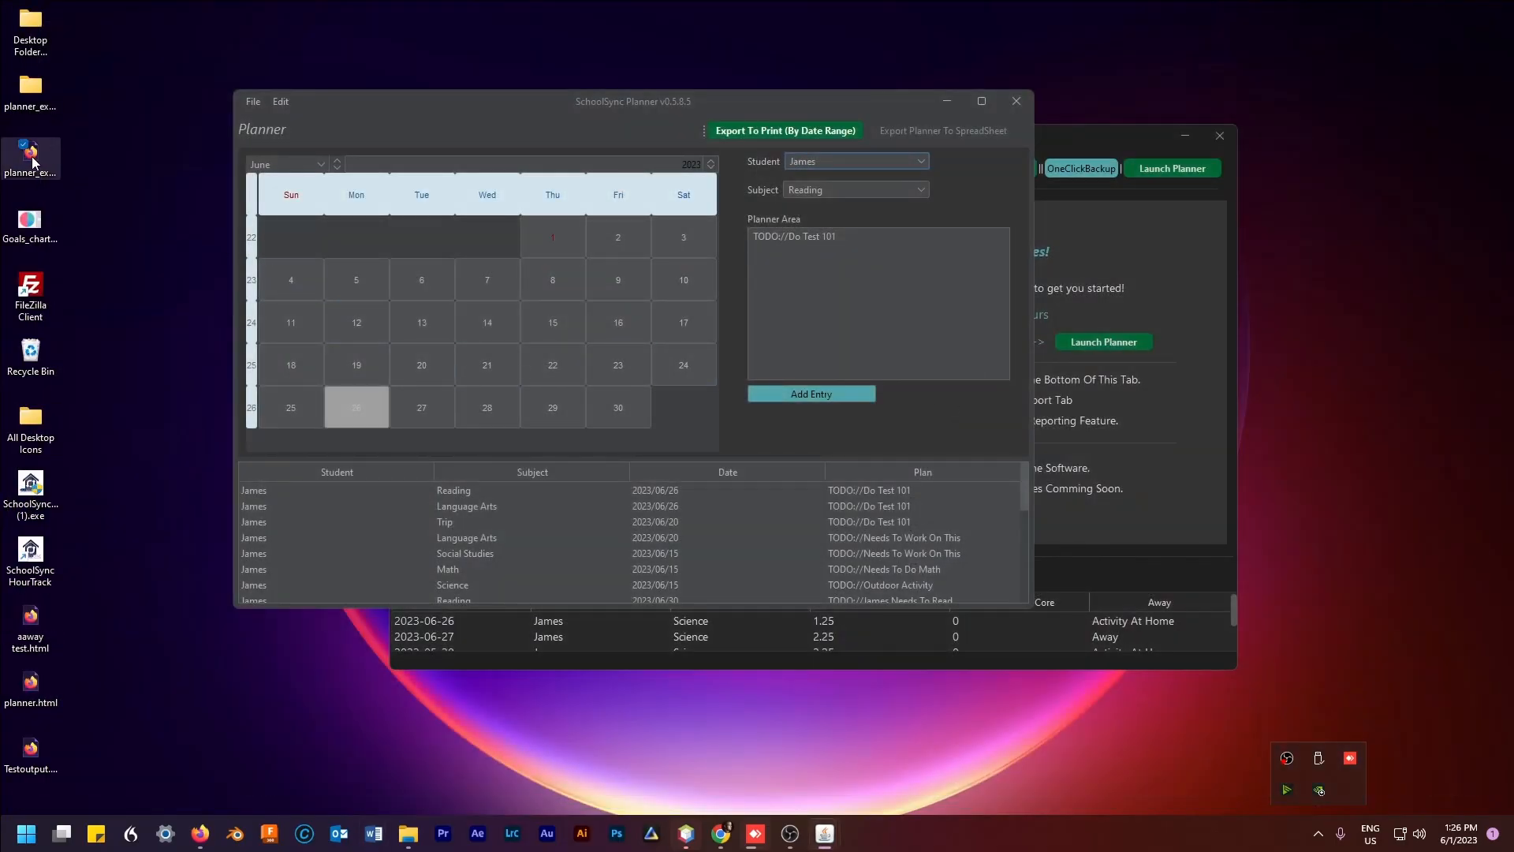
- Reopen planner_export.html in Word and enable its active content
right_click(32, 162)
mouse_move(141, 235)
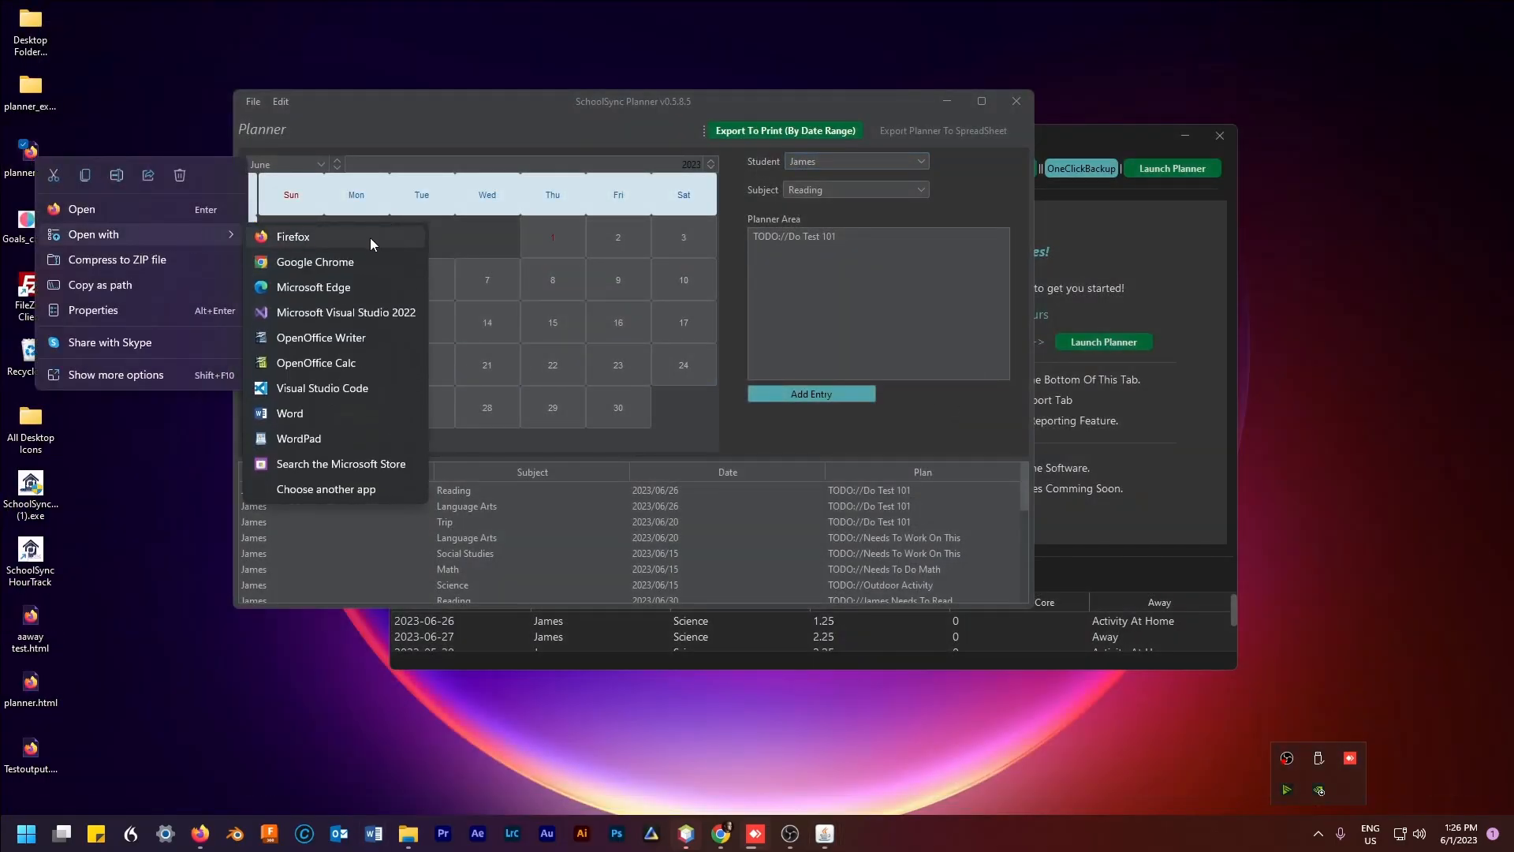
left_click(314, 415)
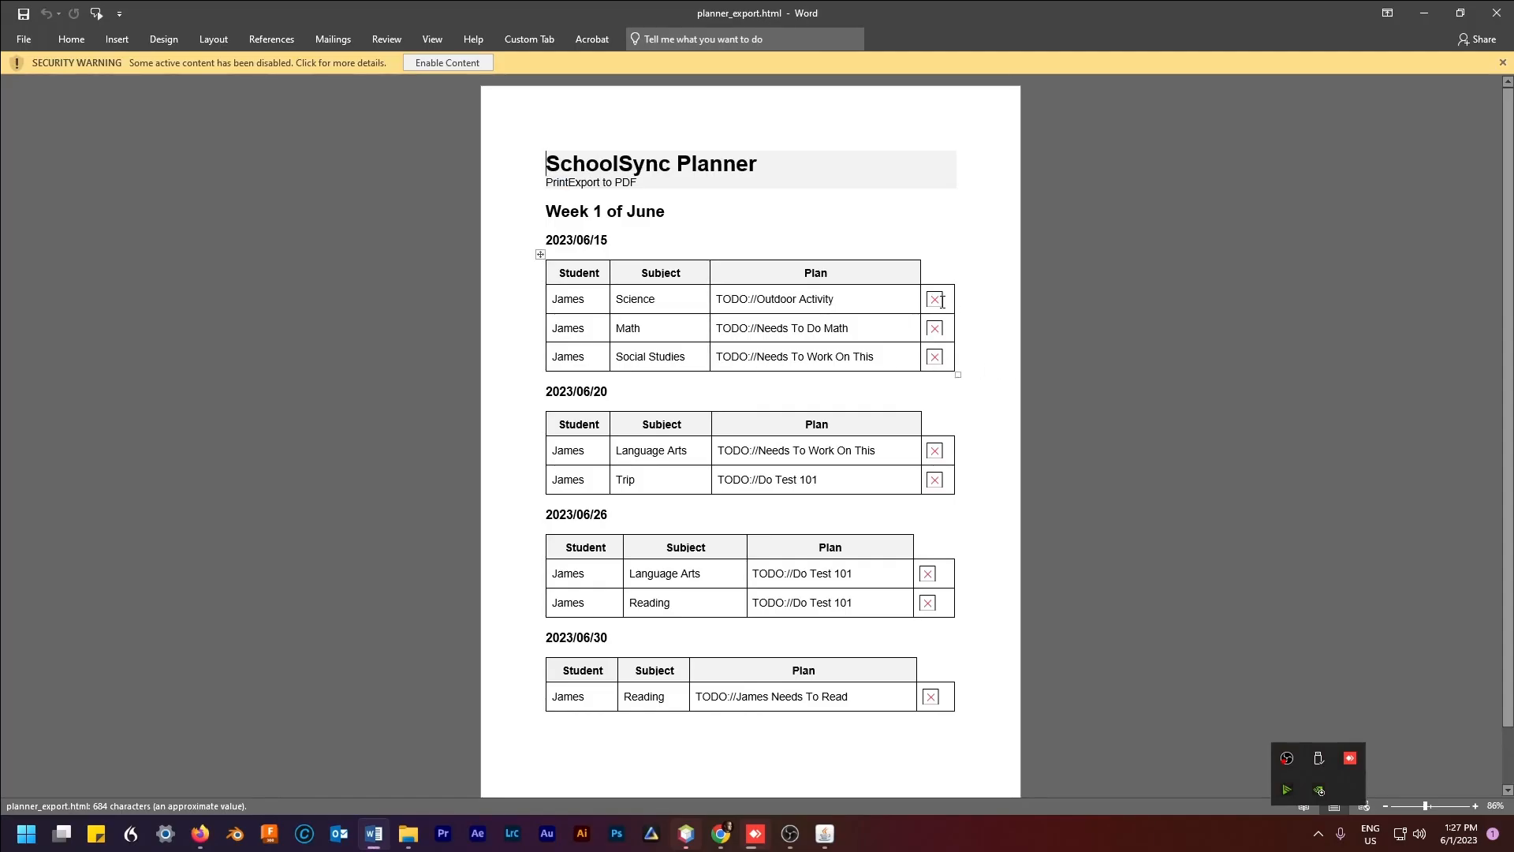
left_click(466, 64)
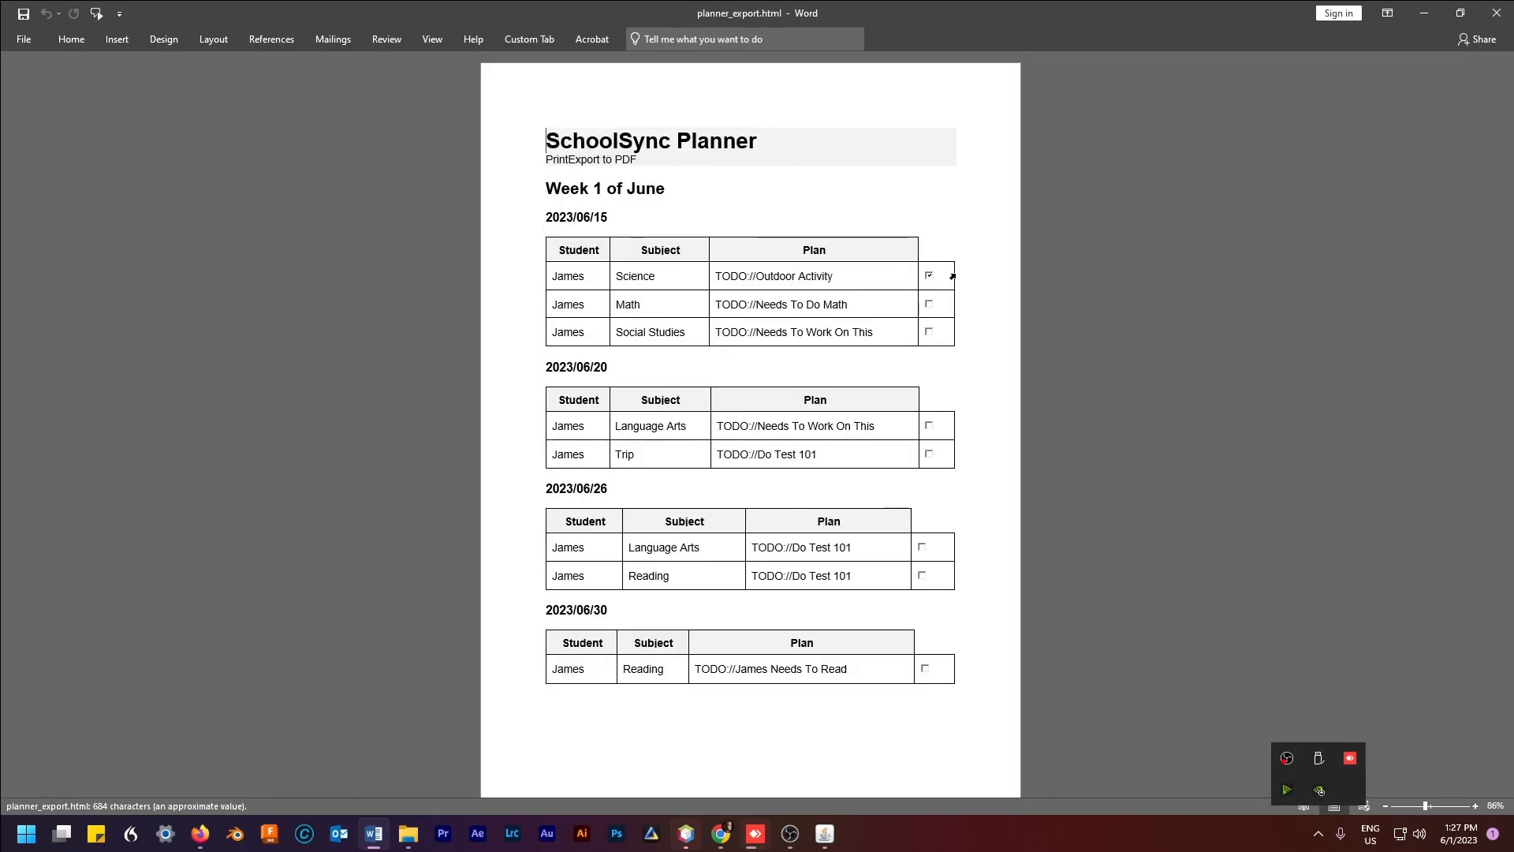
- Mark Math and Social Studies on 2023/06/15 and Language Arts and Trip on 2023/06/20 as done
left_click(930, 305)
left_click(930, 332)
left_click(930, 426)
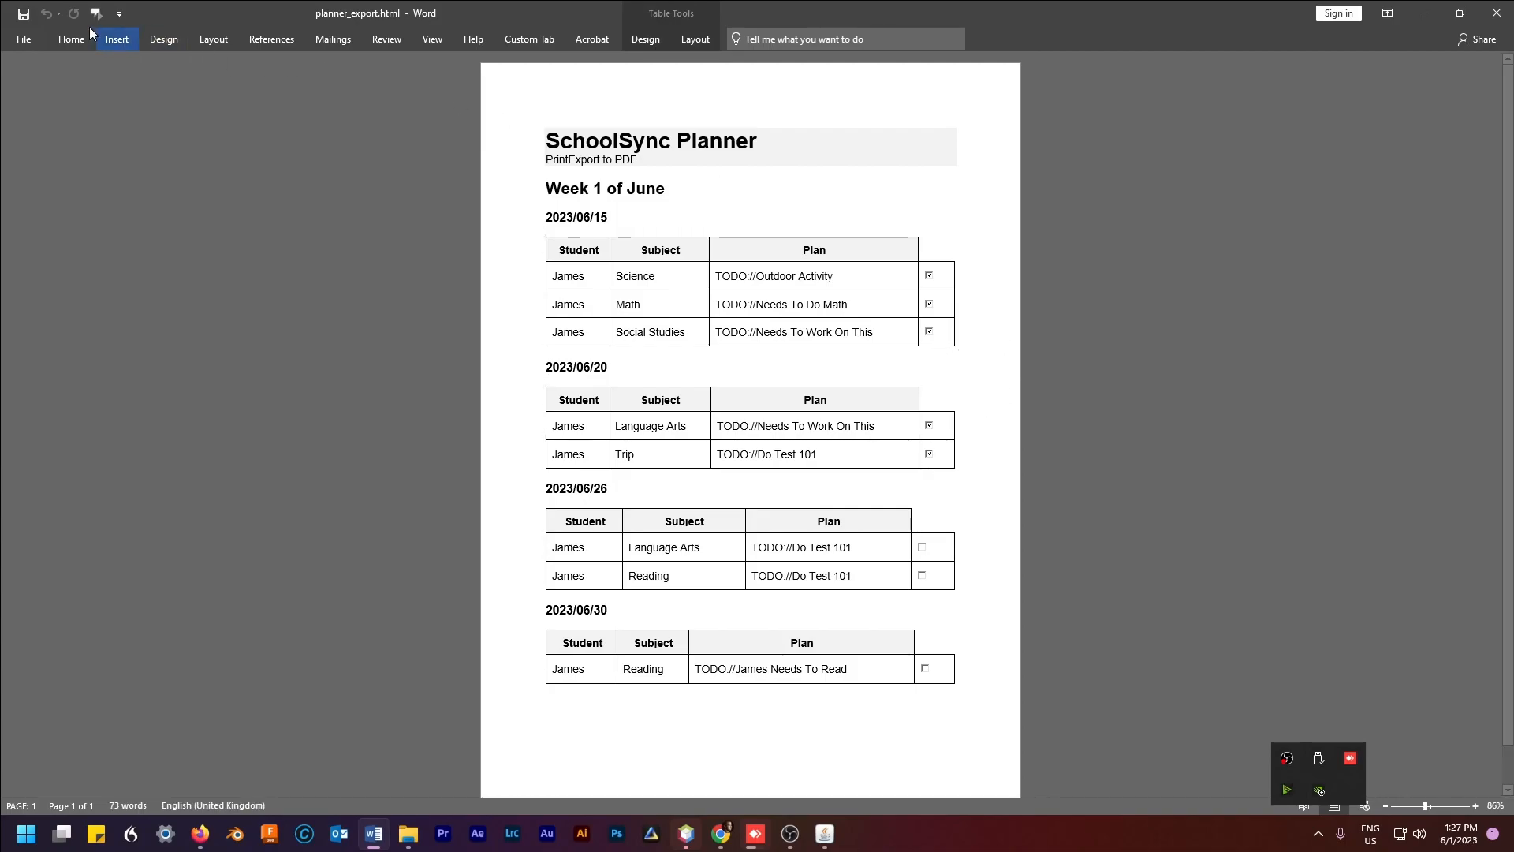
- Print the planner document to Adobe PDF and save it on the Desktop as planner_export.pdf
left_click(25, 41)
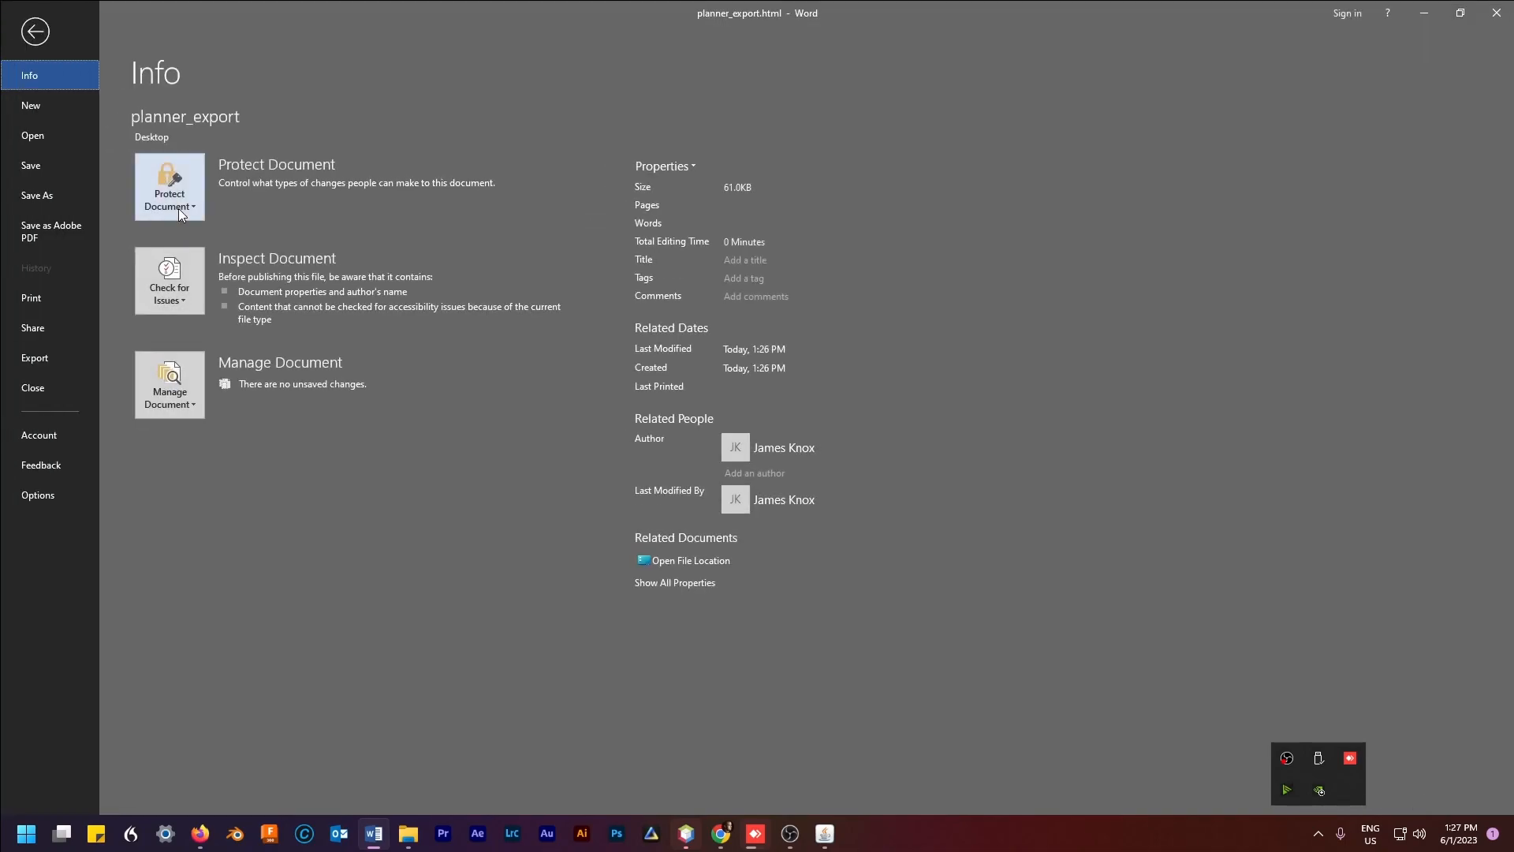
left_click(43, 299)
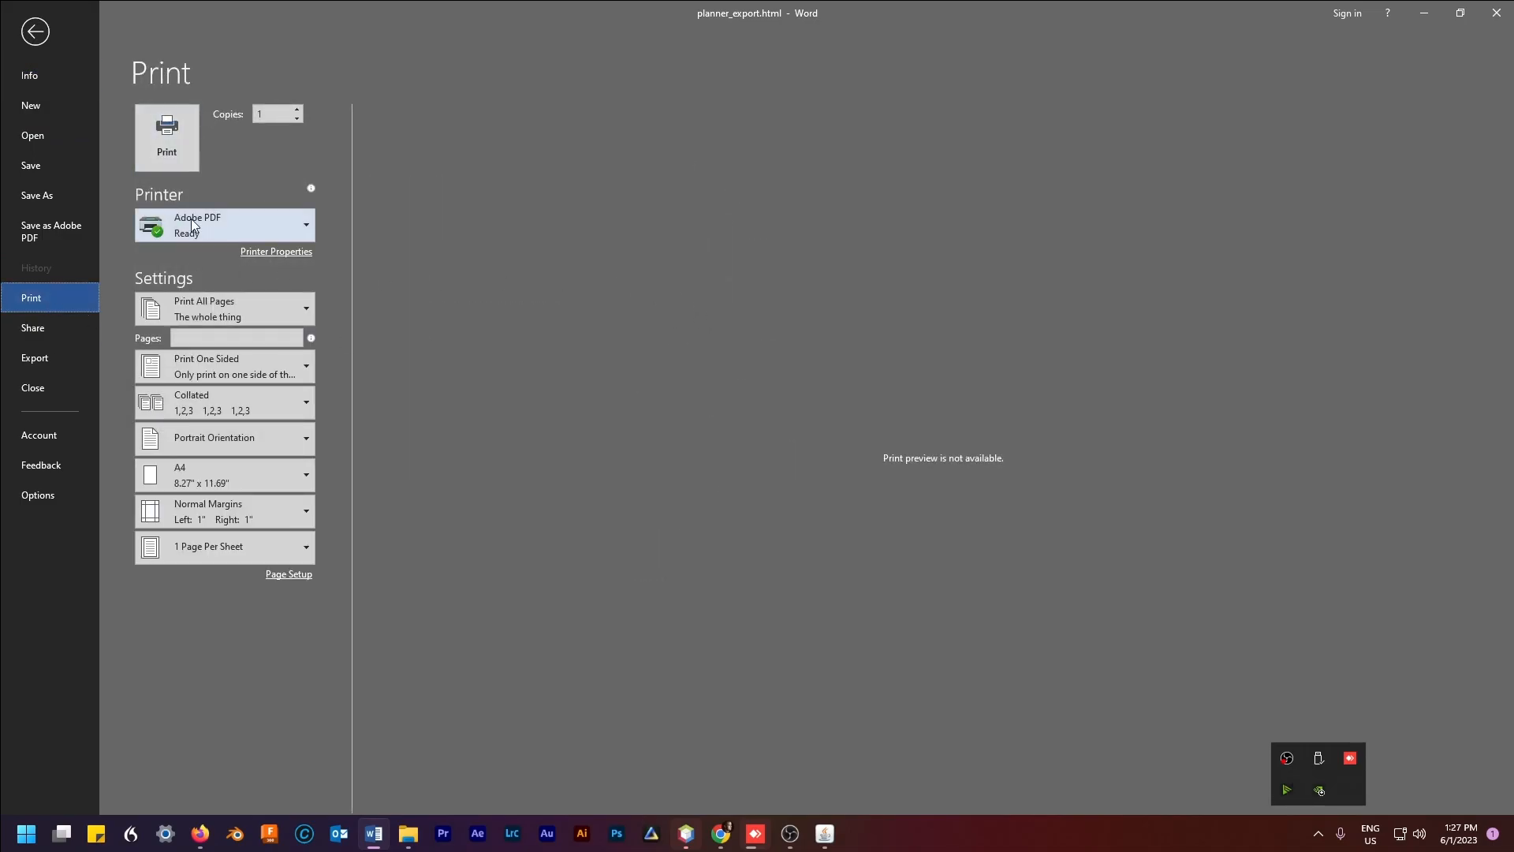
left_click(177, 139)
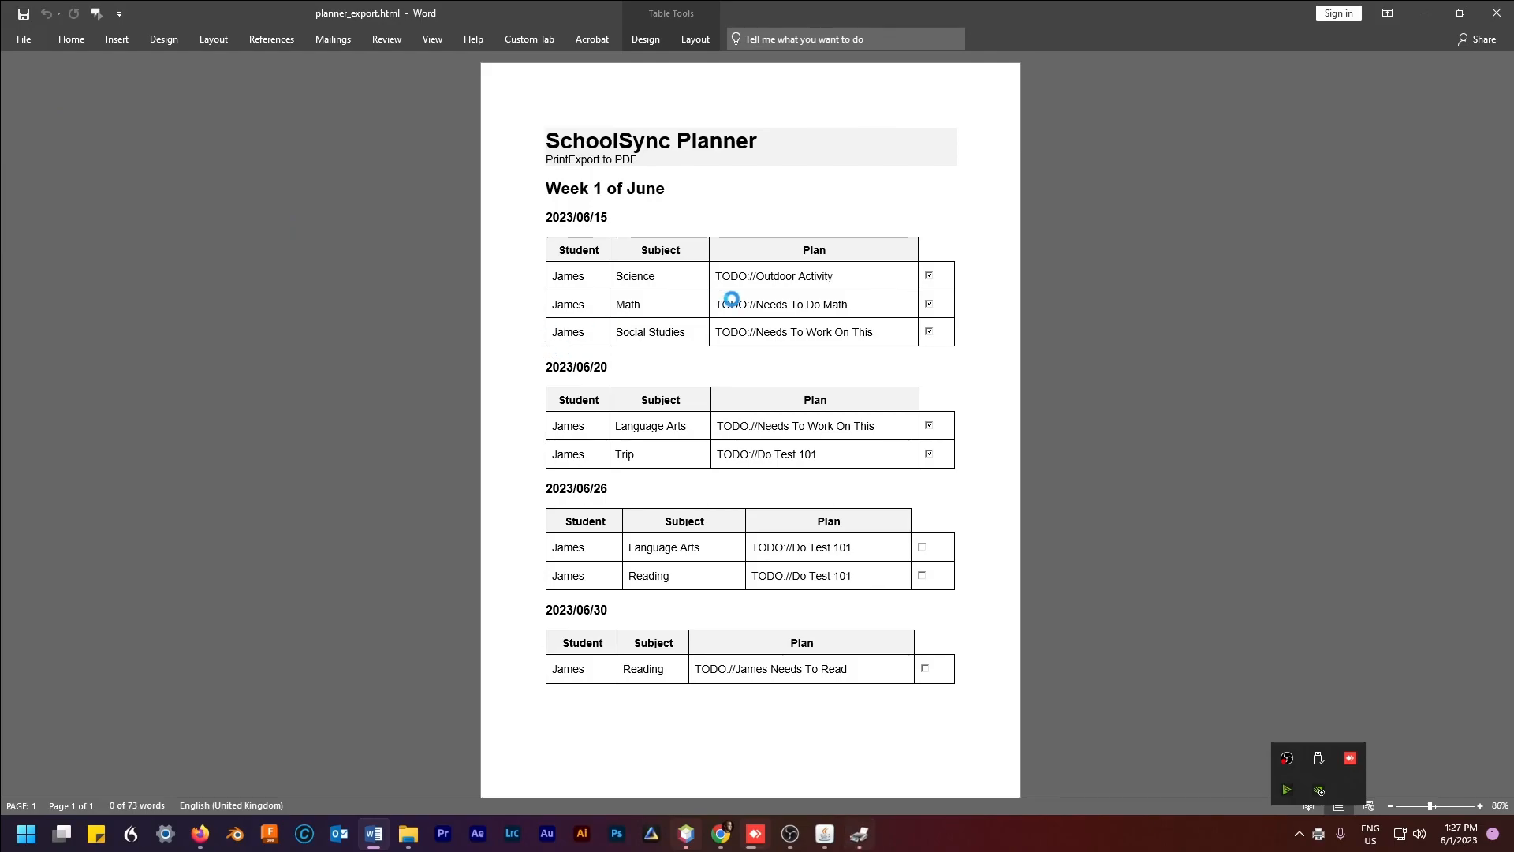
left_click(864, 845)
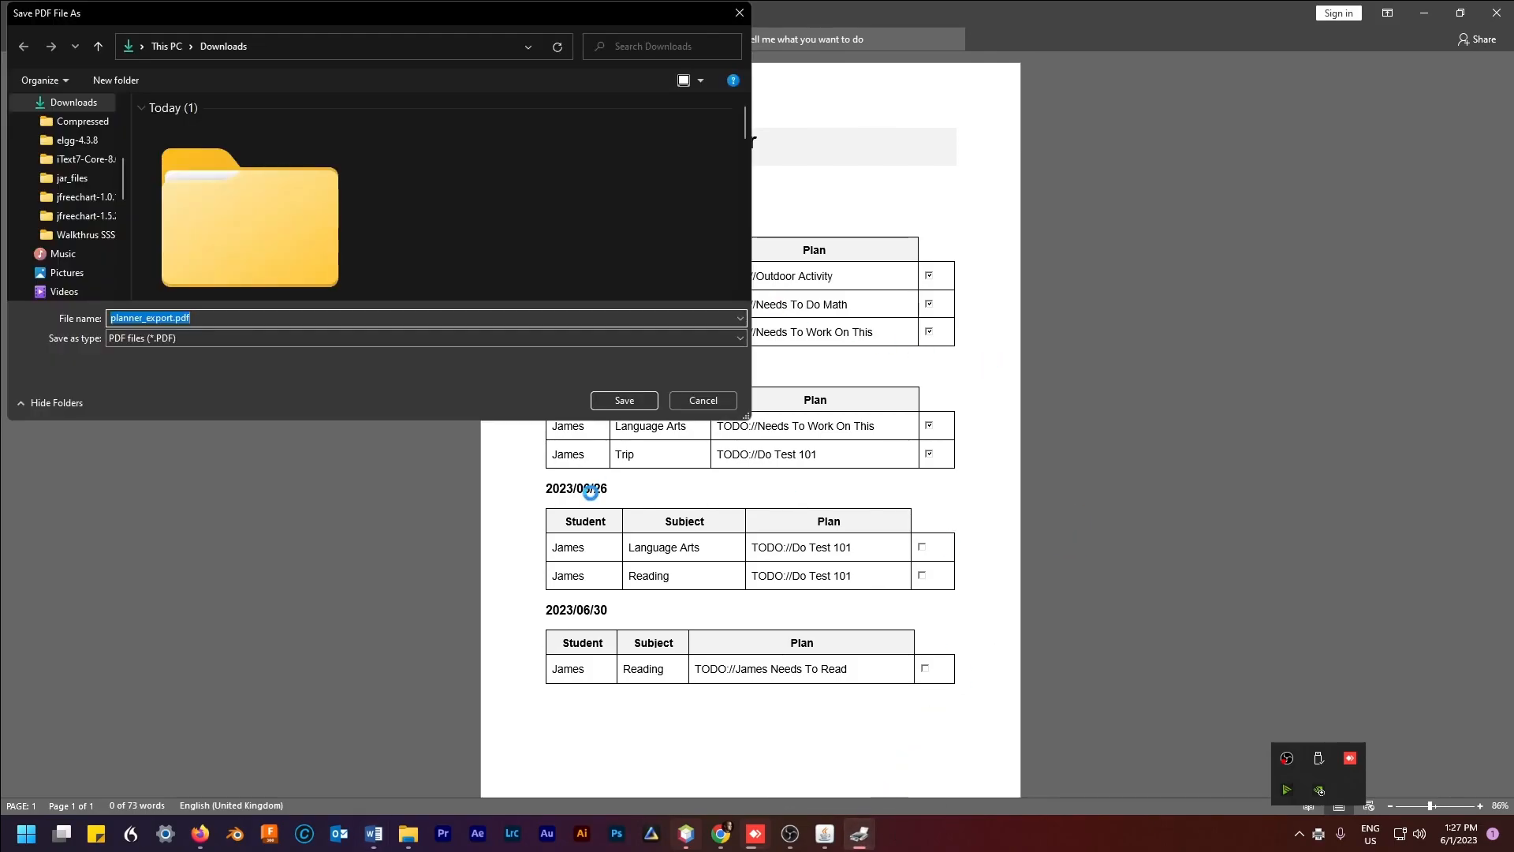
scroll(79, 150, "up", 3)
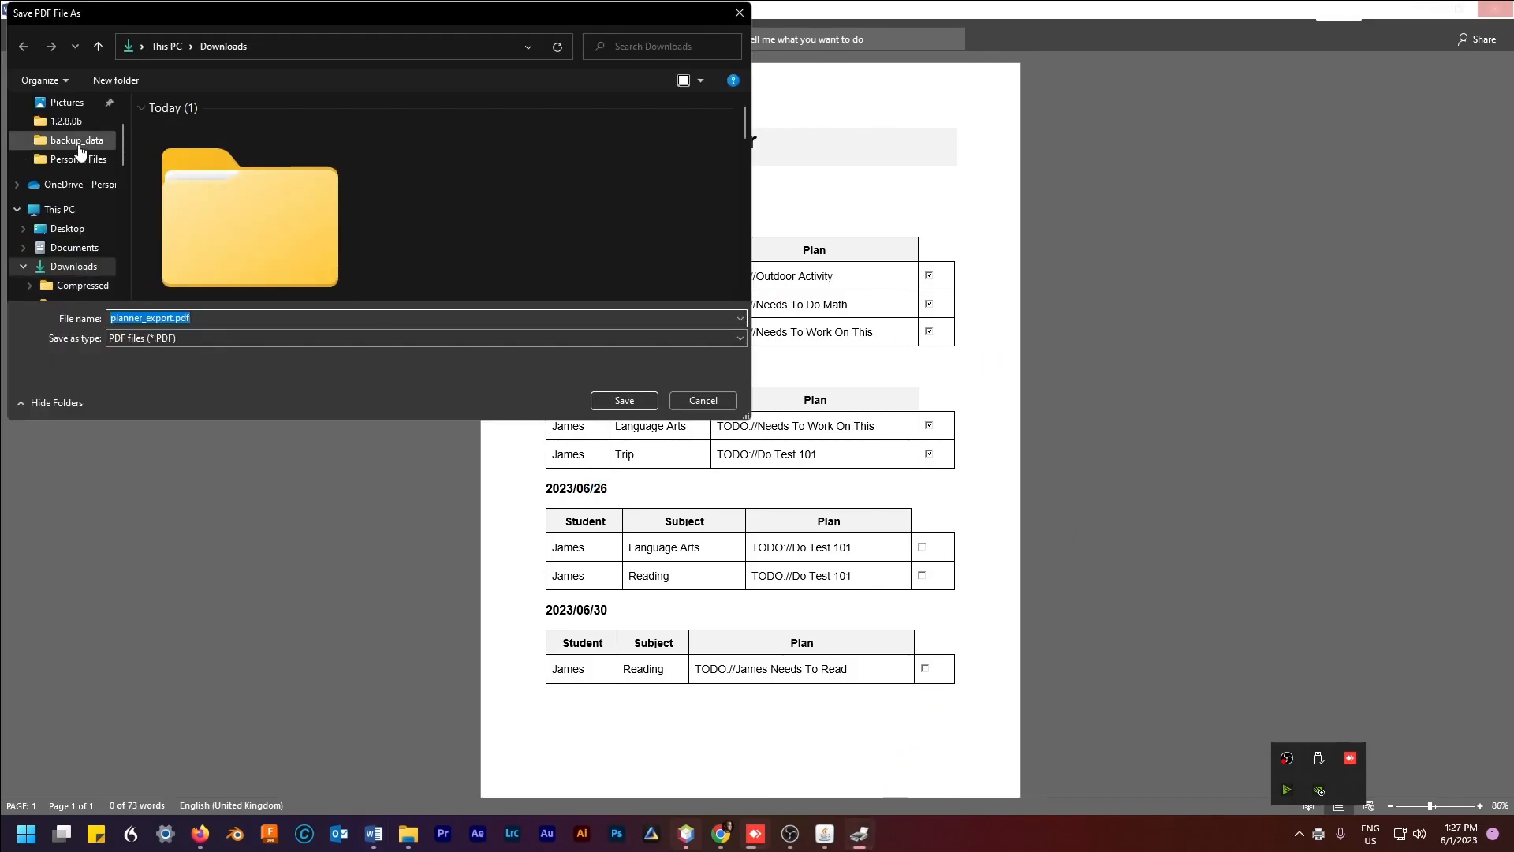
left_click(69, 228)
left_click(625, 400)
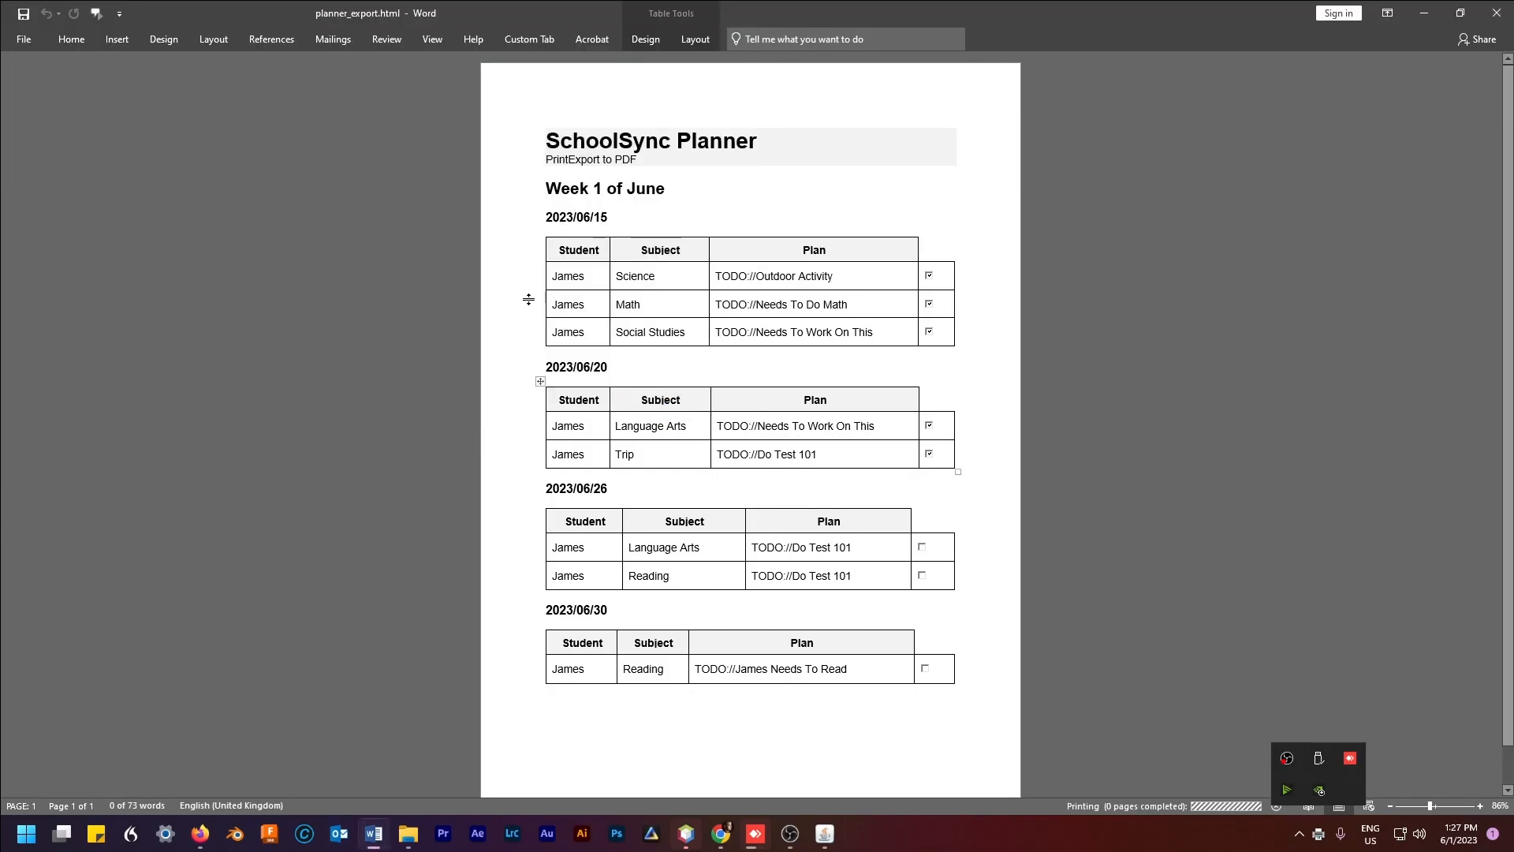
- Minimize Word and examine the checked and unchecked plan entries in planner_export.pdf in Acrobat
left_click(1424, 10)
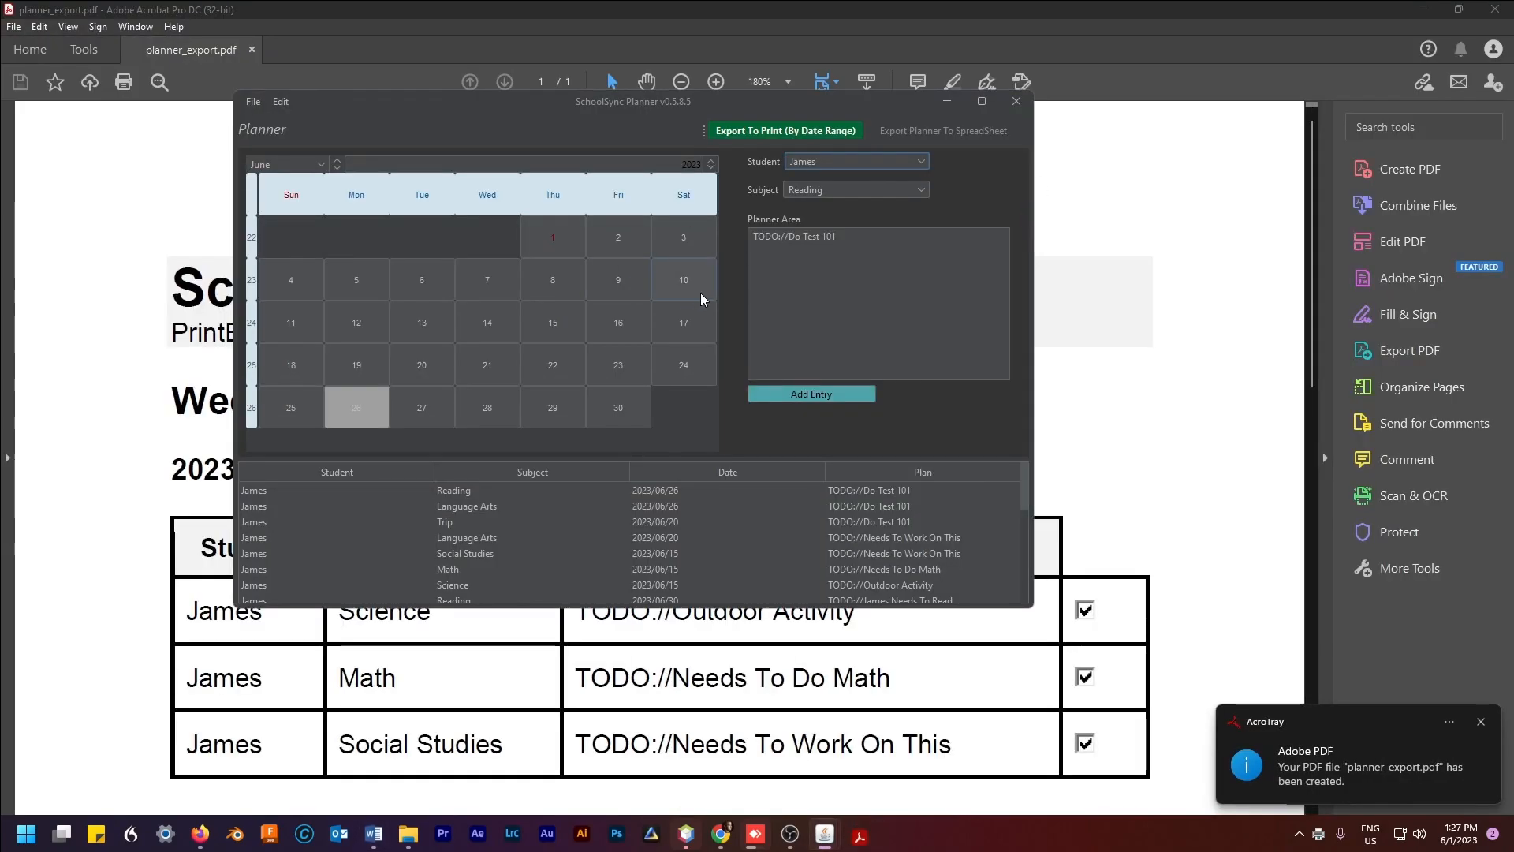
left_click(1150, 279)
scroll(1122, 369, "down", 5)
scroll(1121, 366, "down", 8)
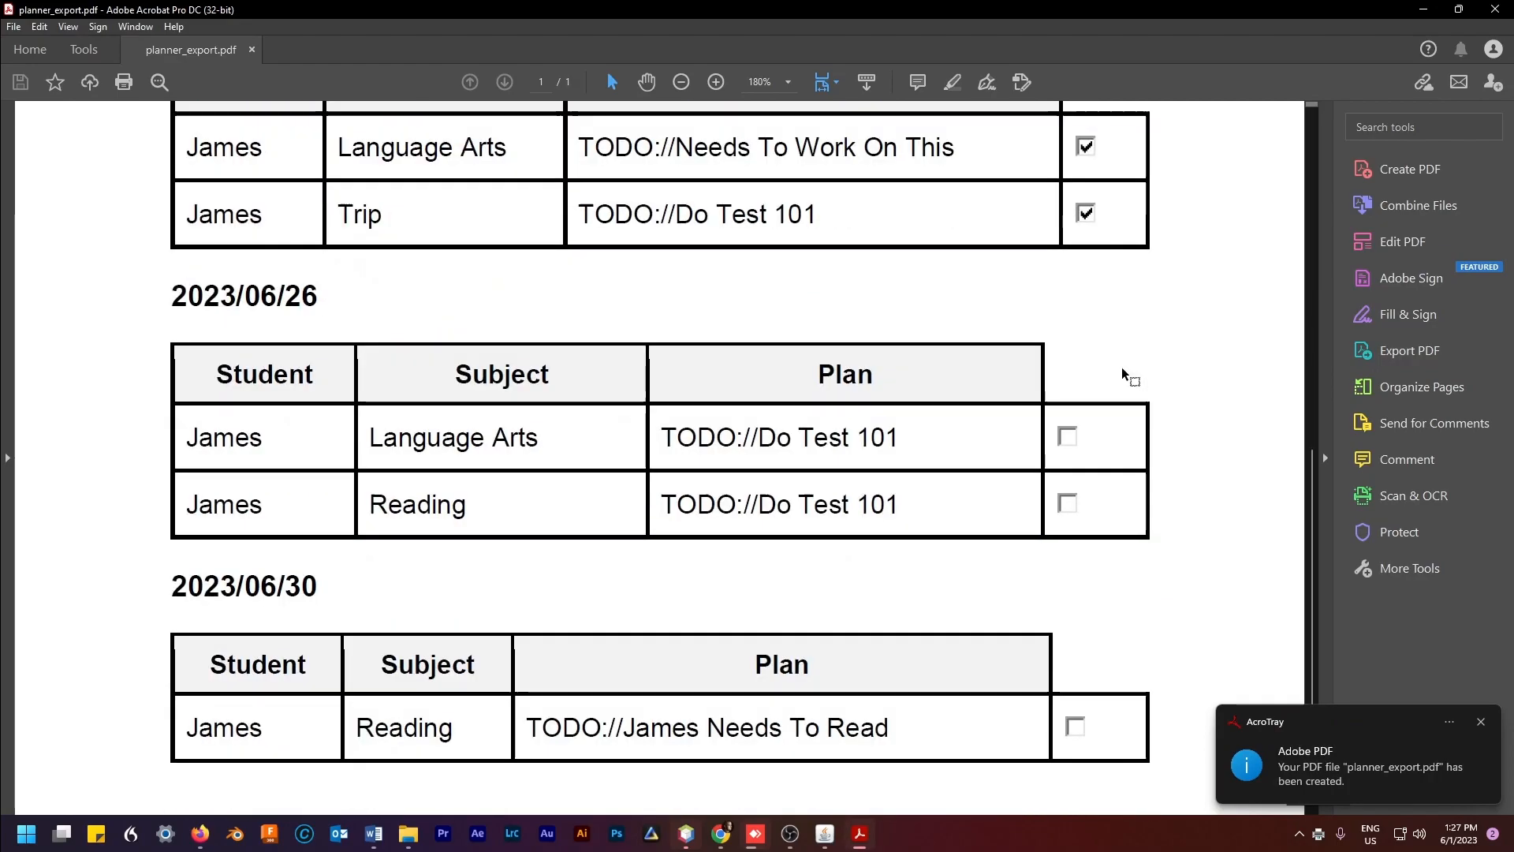
scroll(1121, 366, "up", 9)
scroll(1122, 367, "up", 5)
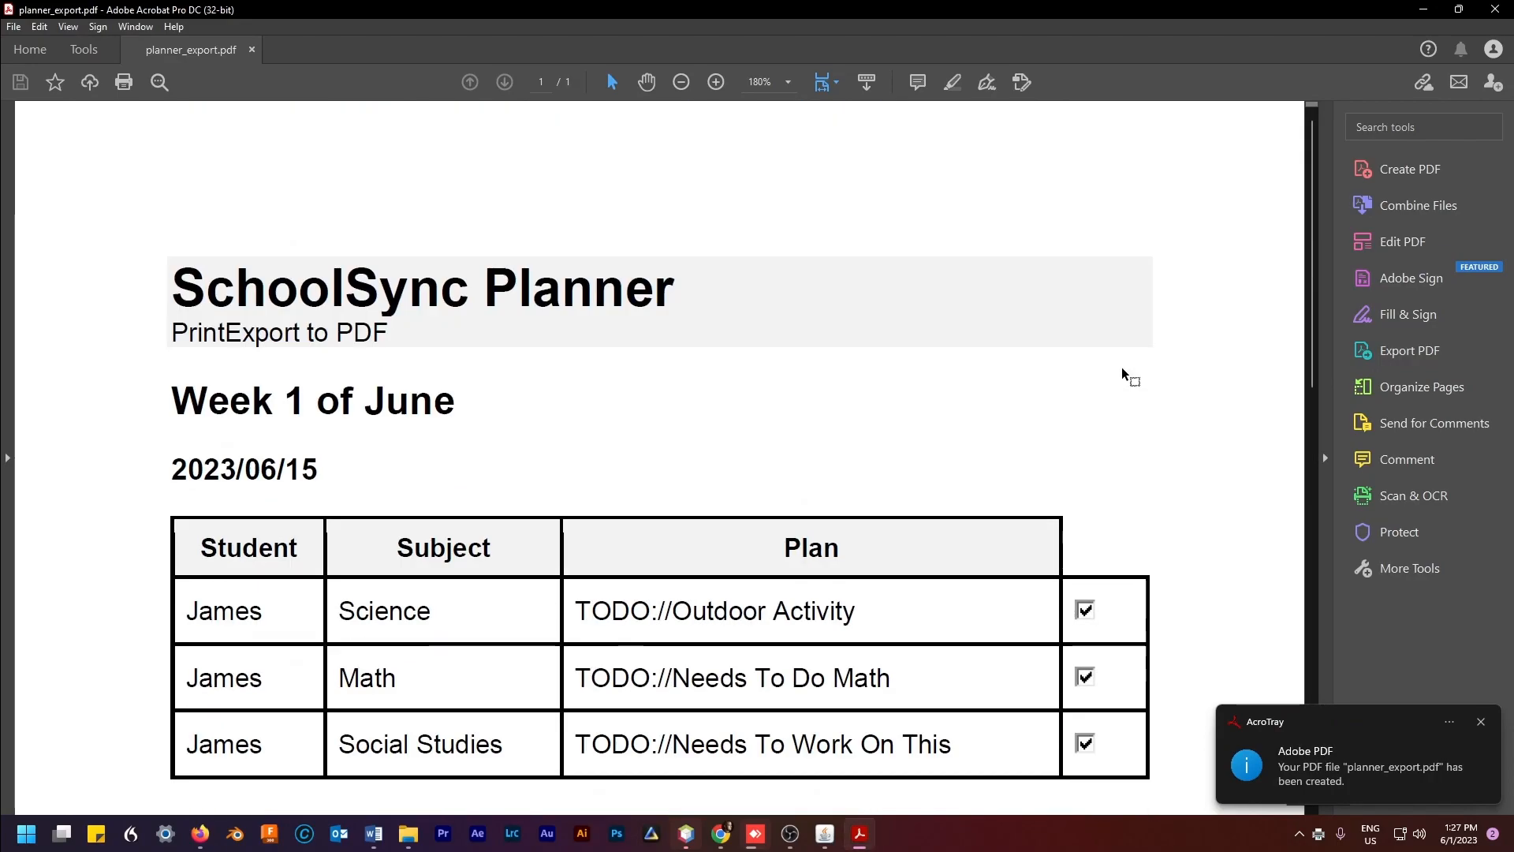
- Review the dated plan tables in planner_export.pdf, then close the PDF and the Planner window
scroll(821, 345, "down", 10)
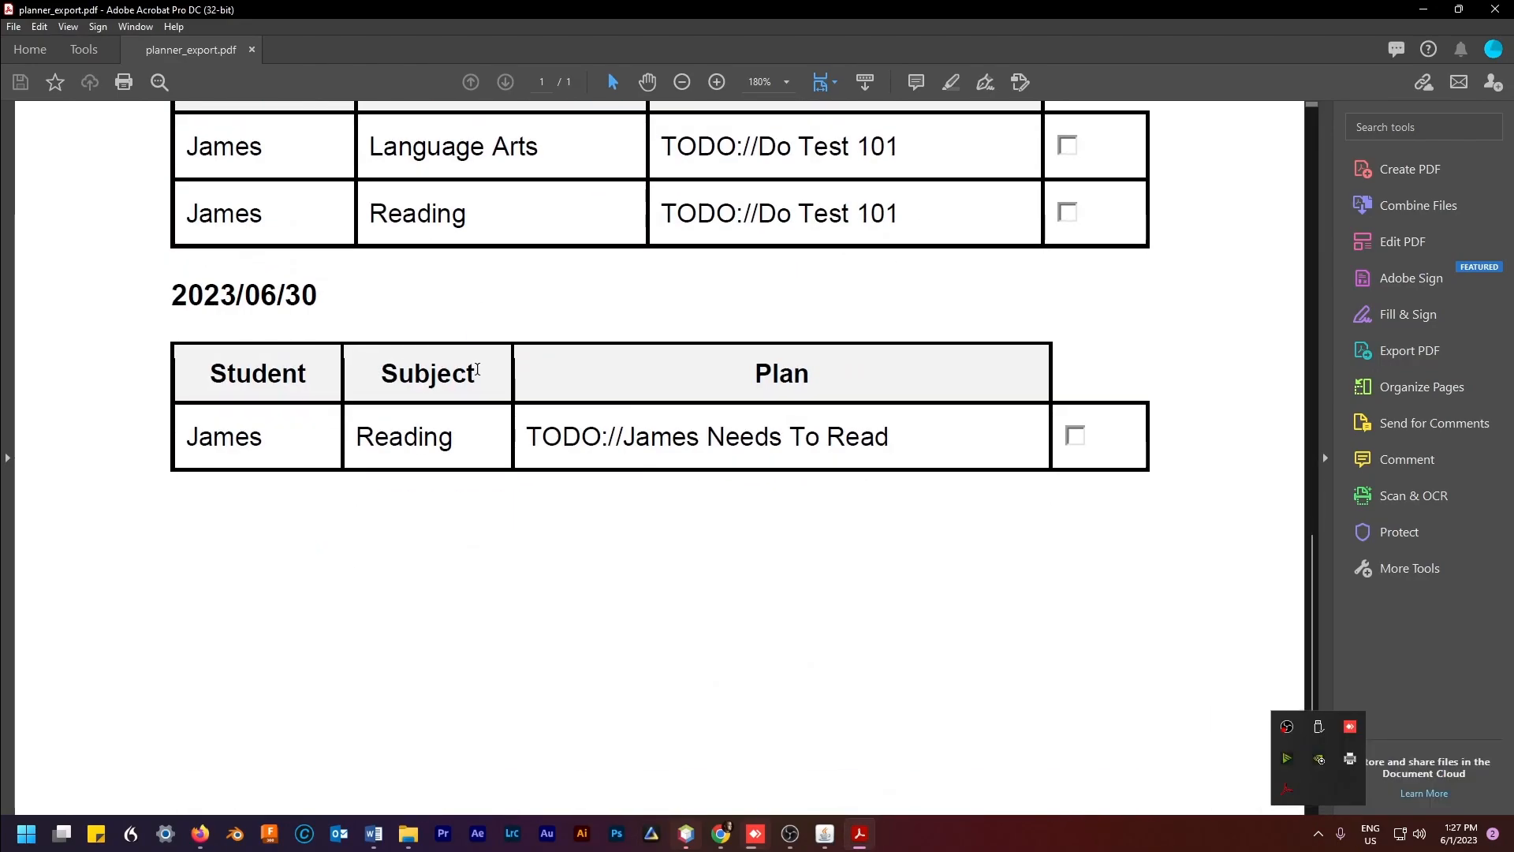
scroll(835, 373, "up", 3)
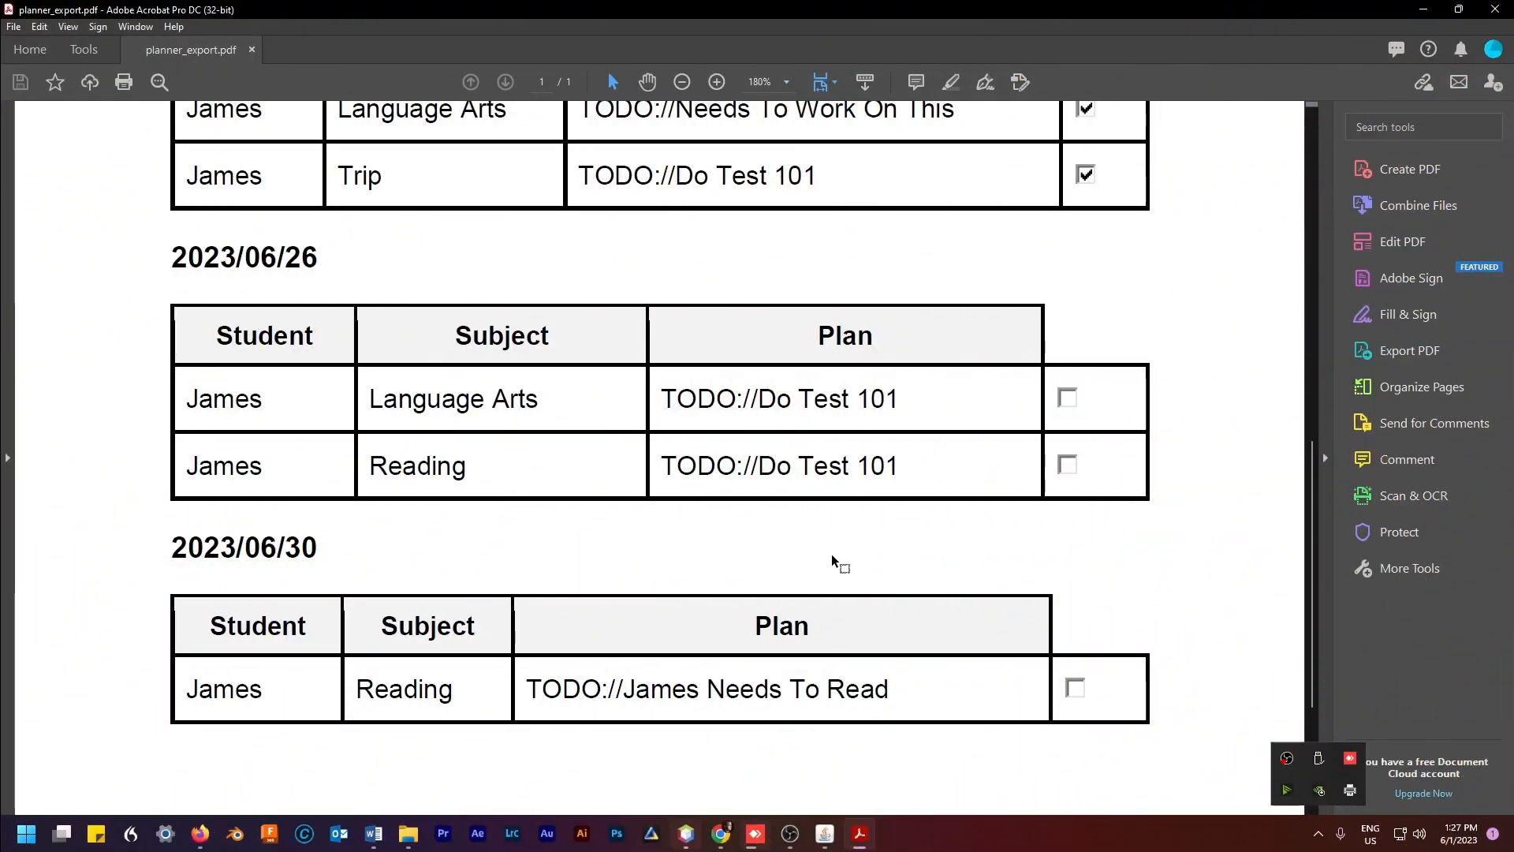
scroll(867, 473, "up", 5)
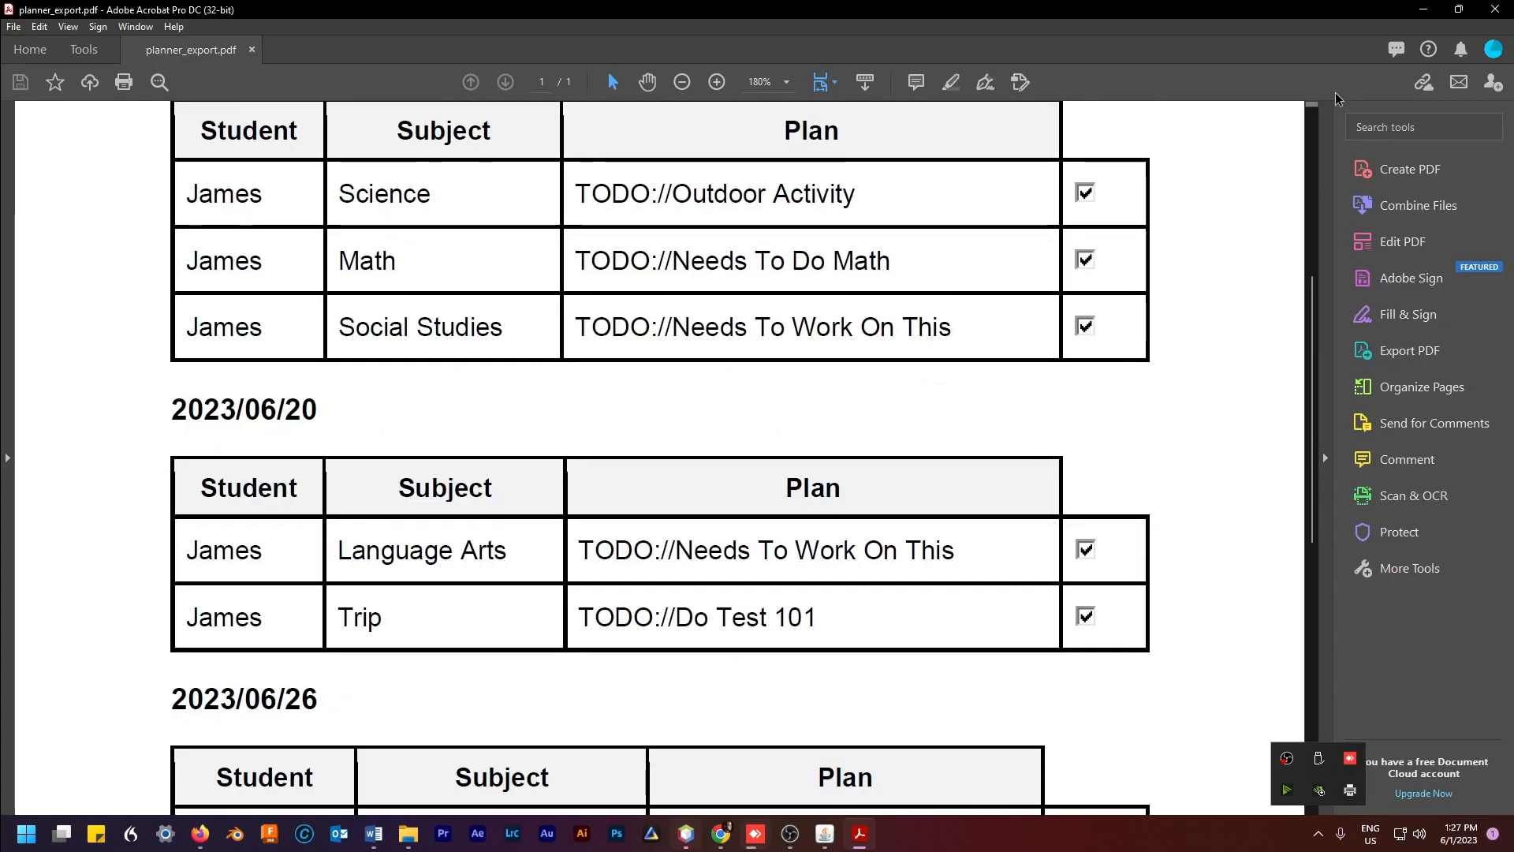
left_click(1491, 11)
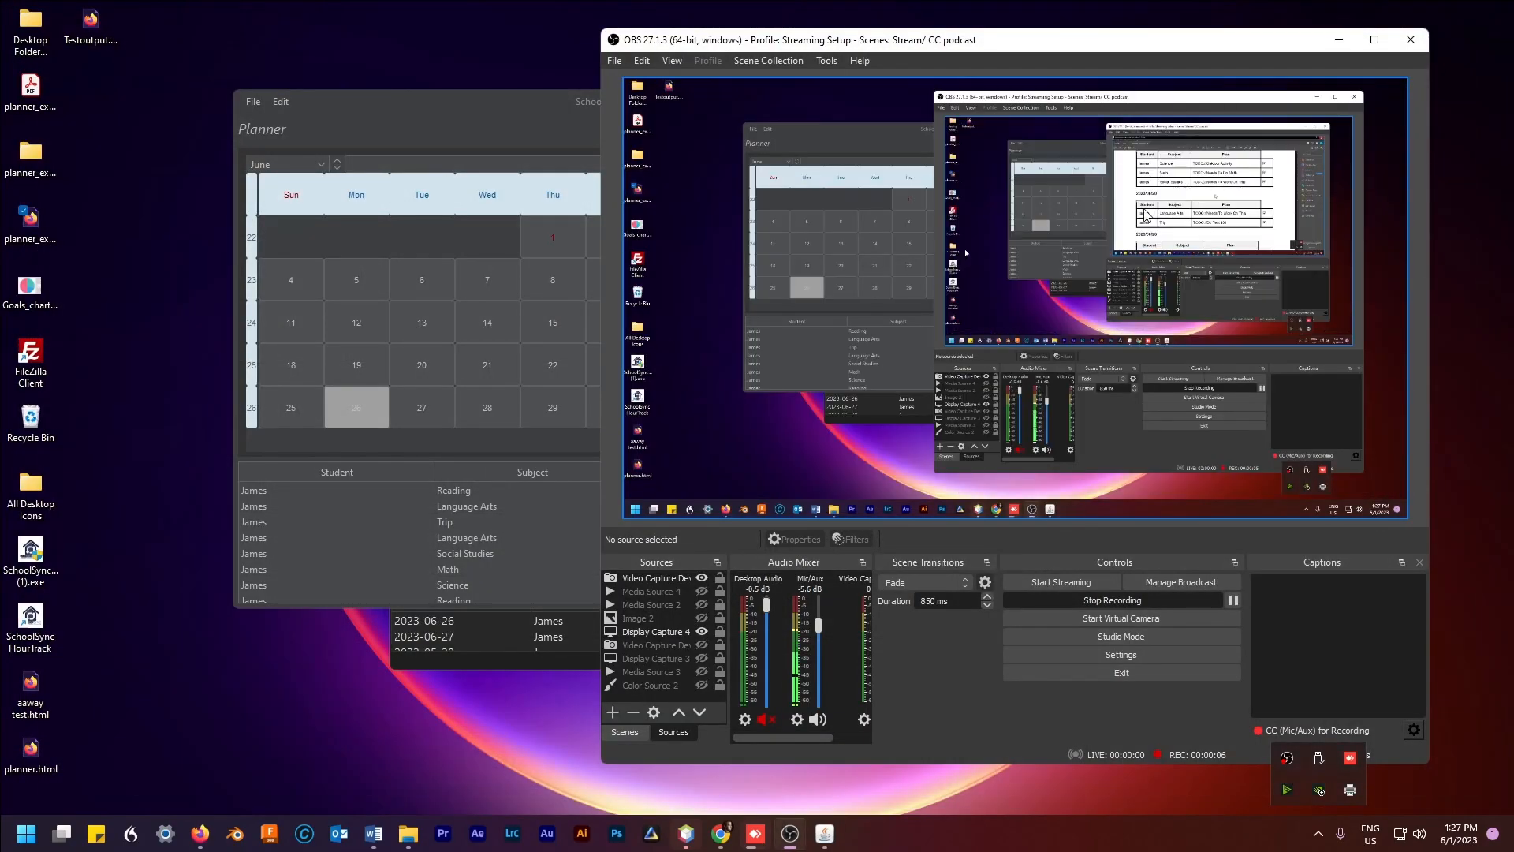
left_click(1339, 45)
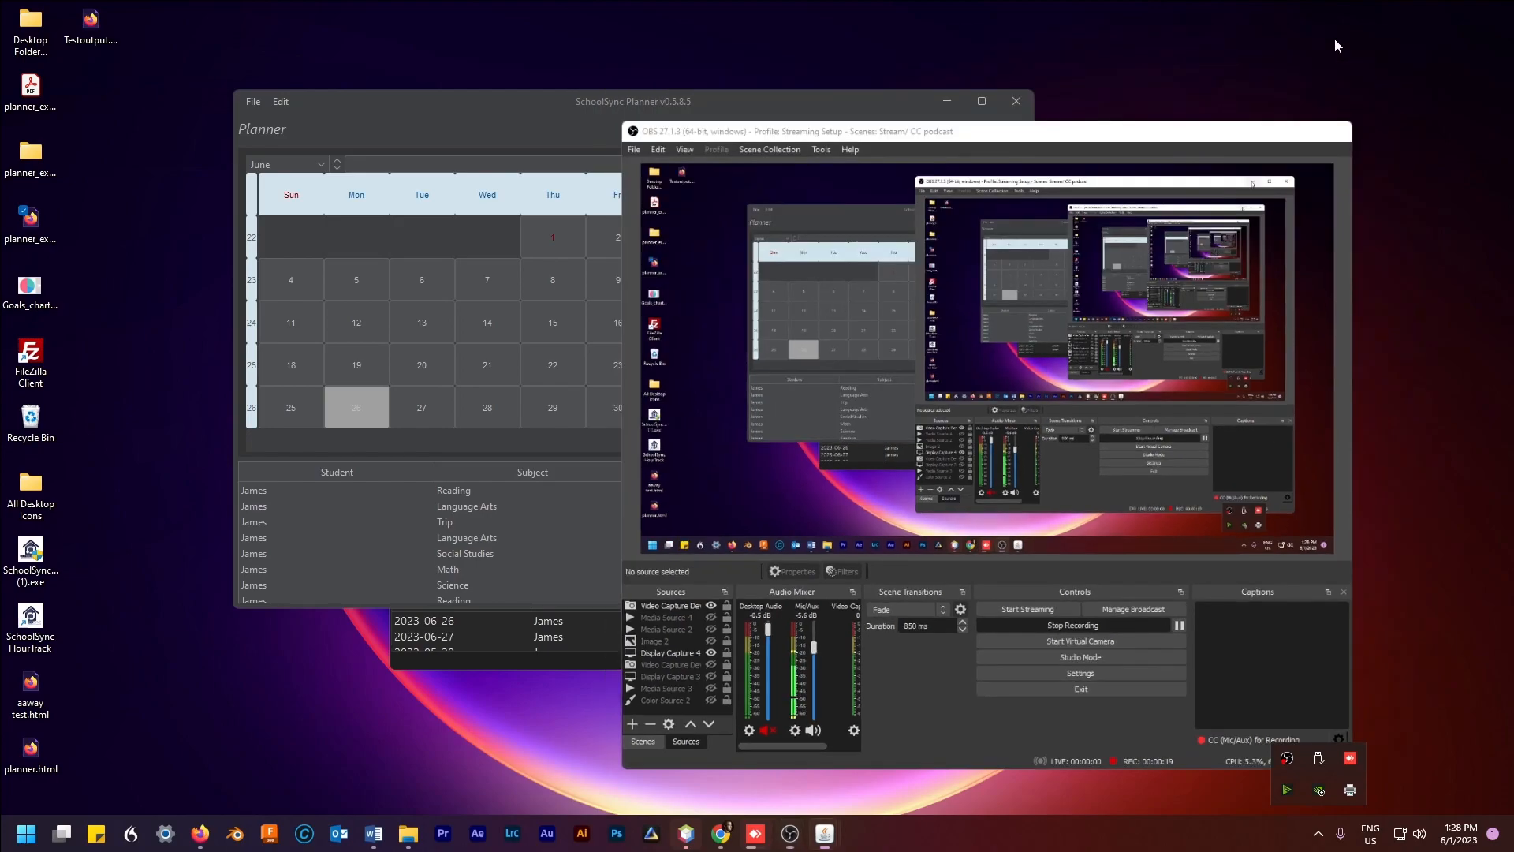
left_click(1014, 101)
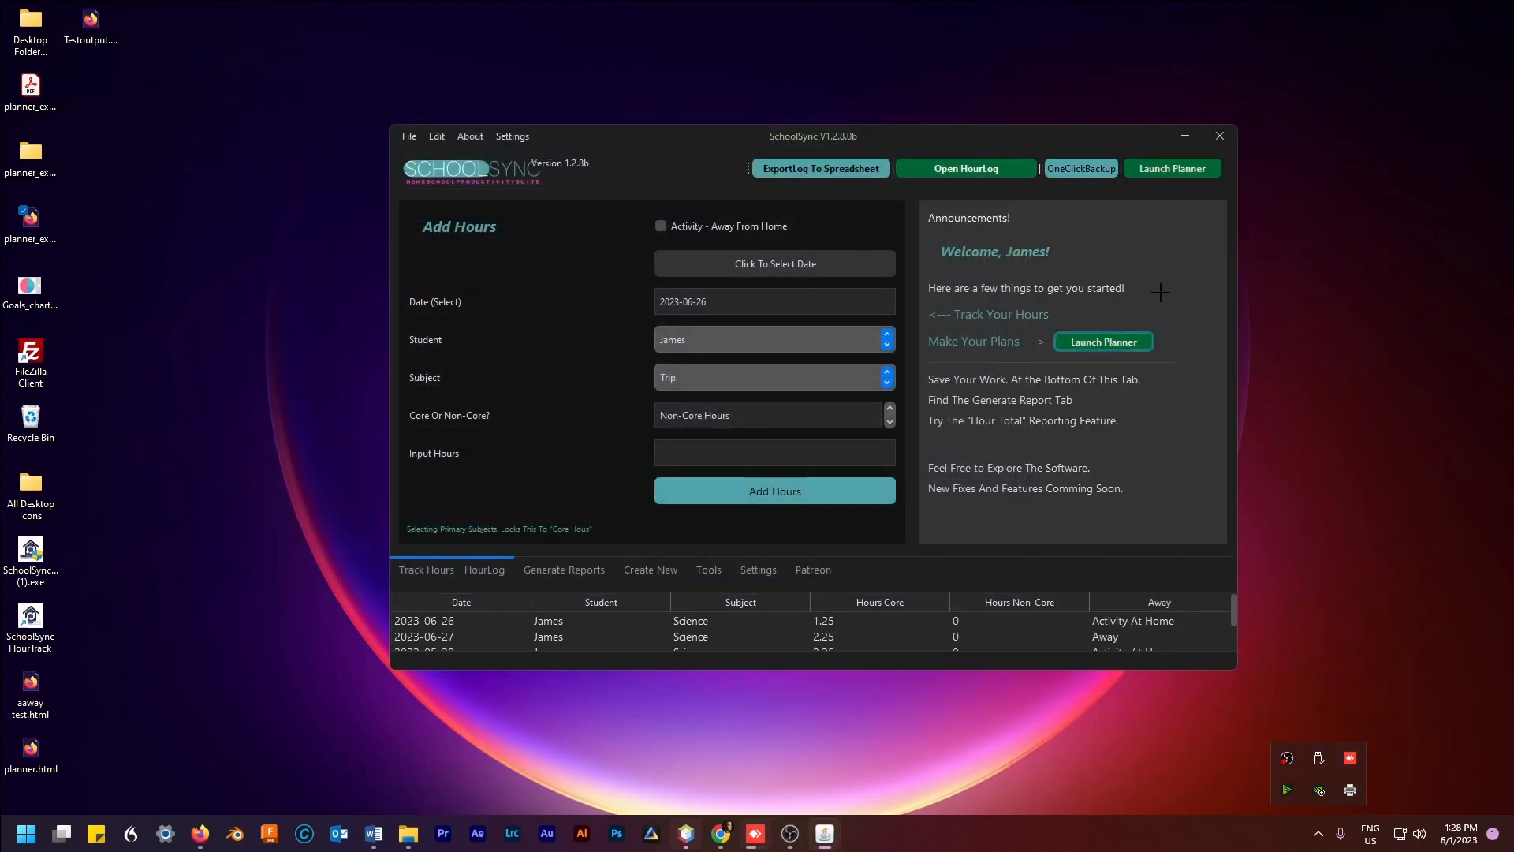
- Run the one-click backup, overwriting plannerdata.csv, SShourlog.csv and CBdata.csv, and check the files in the backup_data folder
left_click(1066, 169)
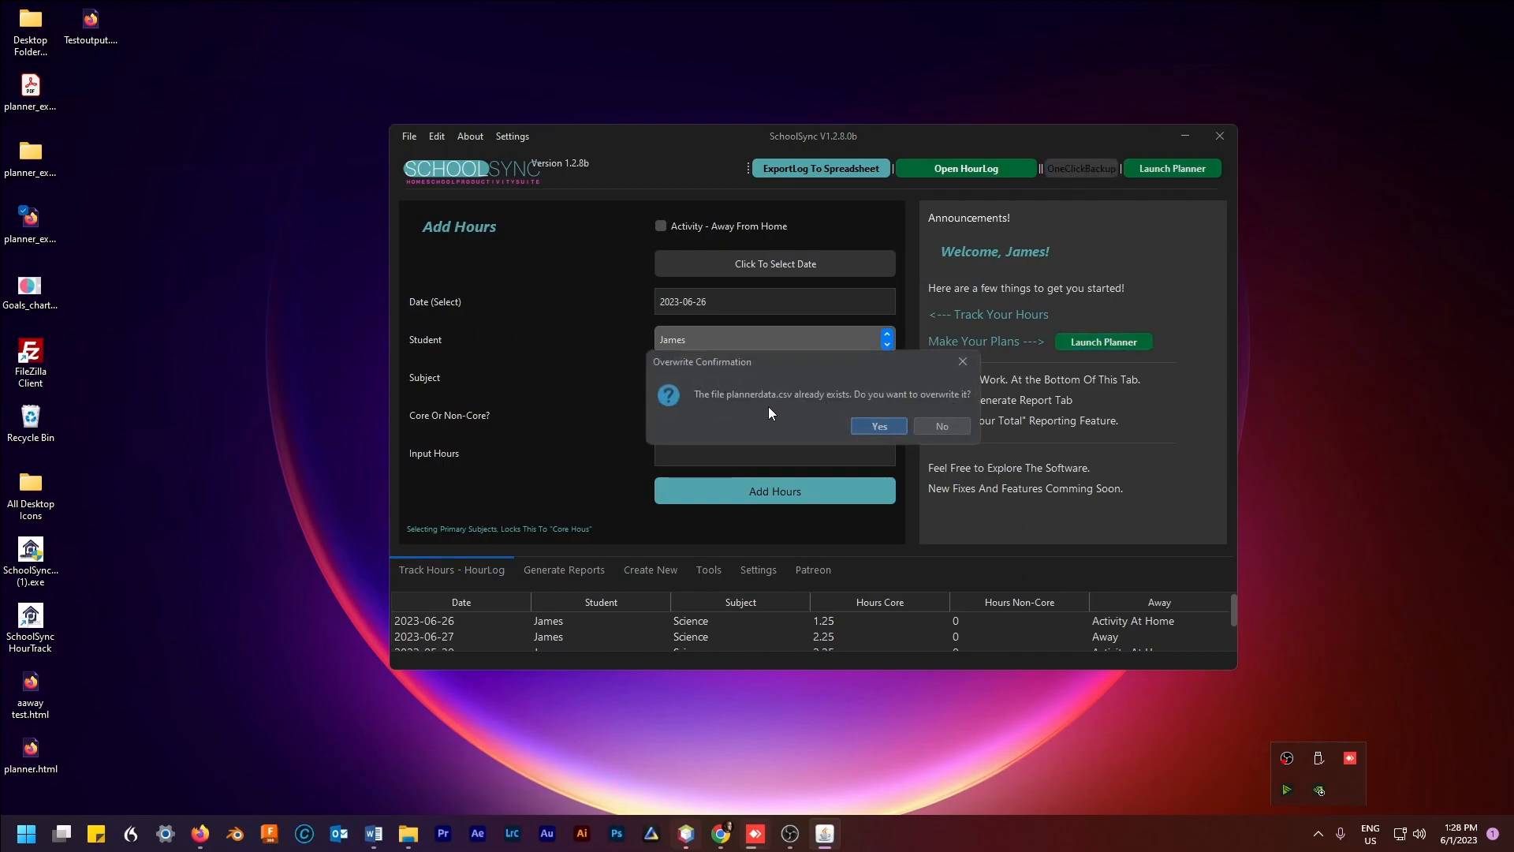
left_click(880, 424)
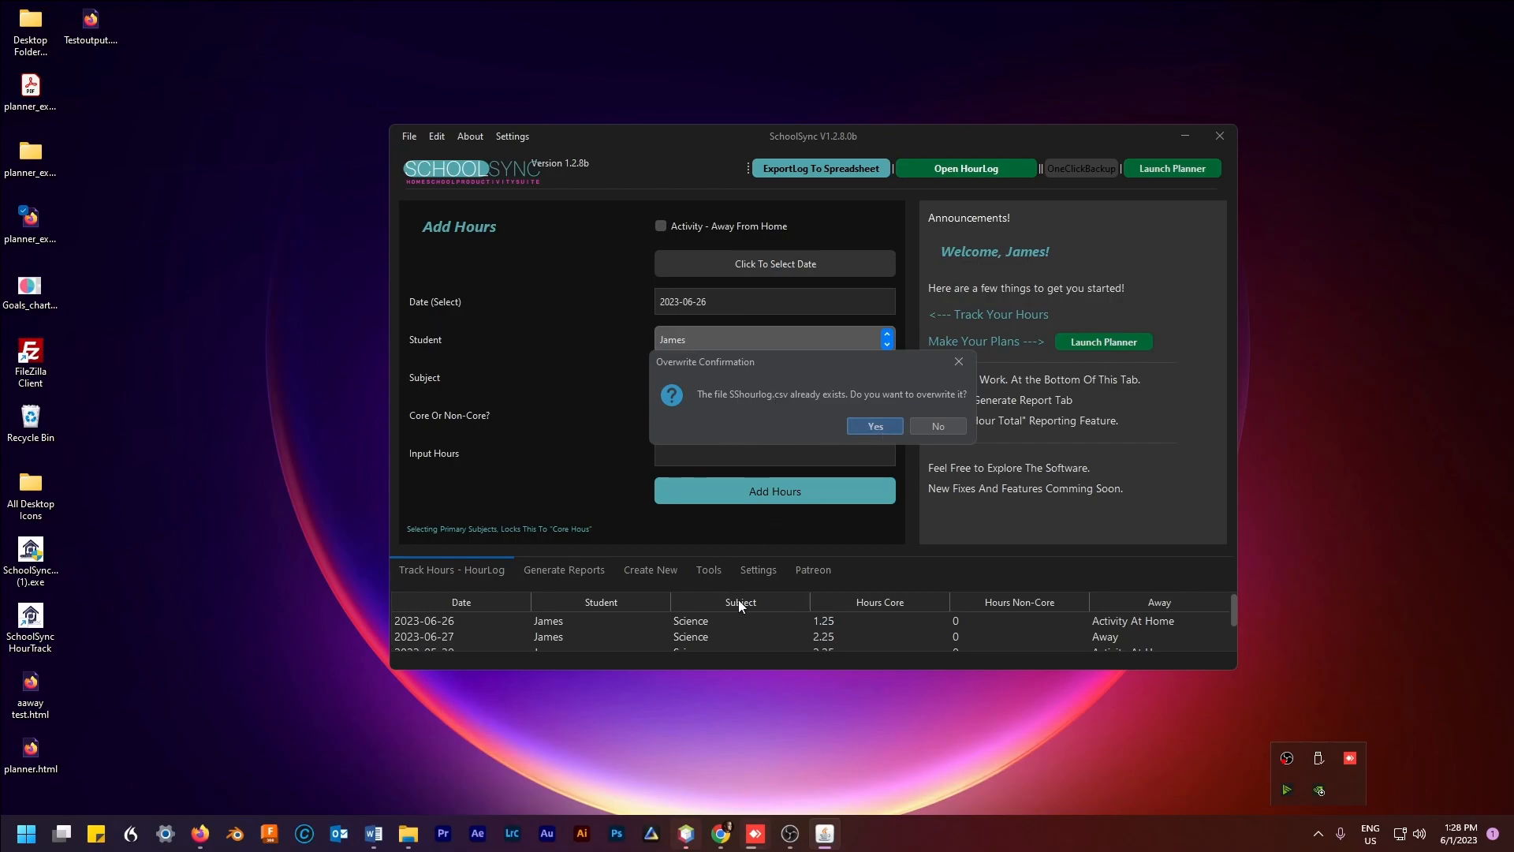
left_click(876, 424)
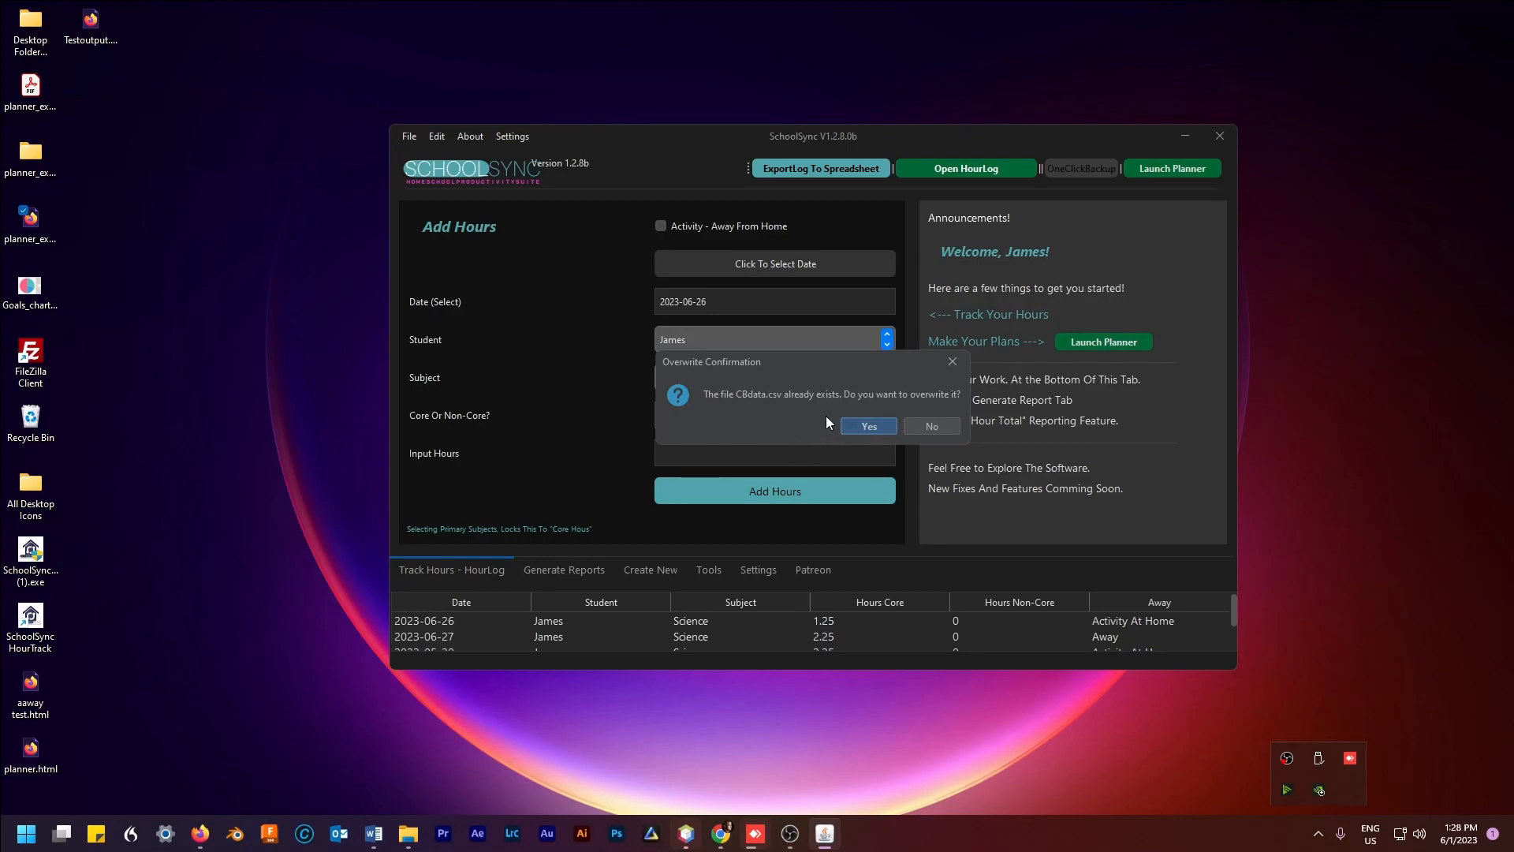
left_click(868, 429)
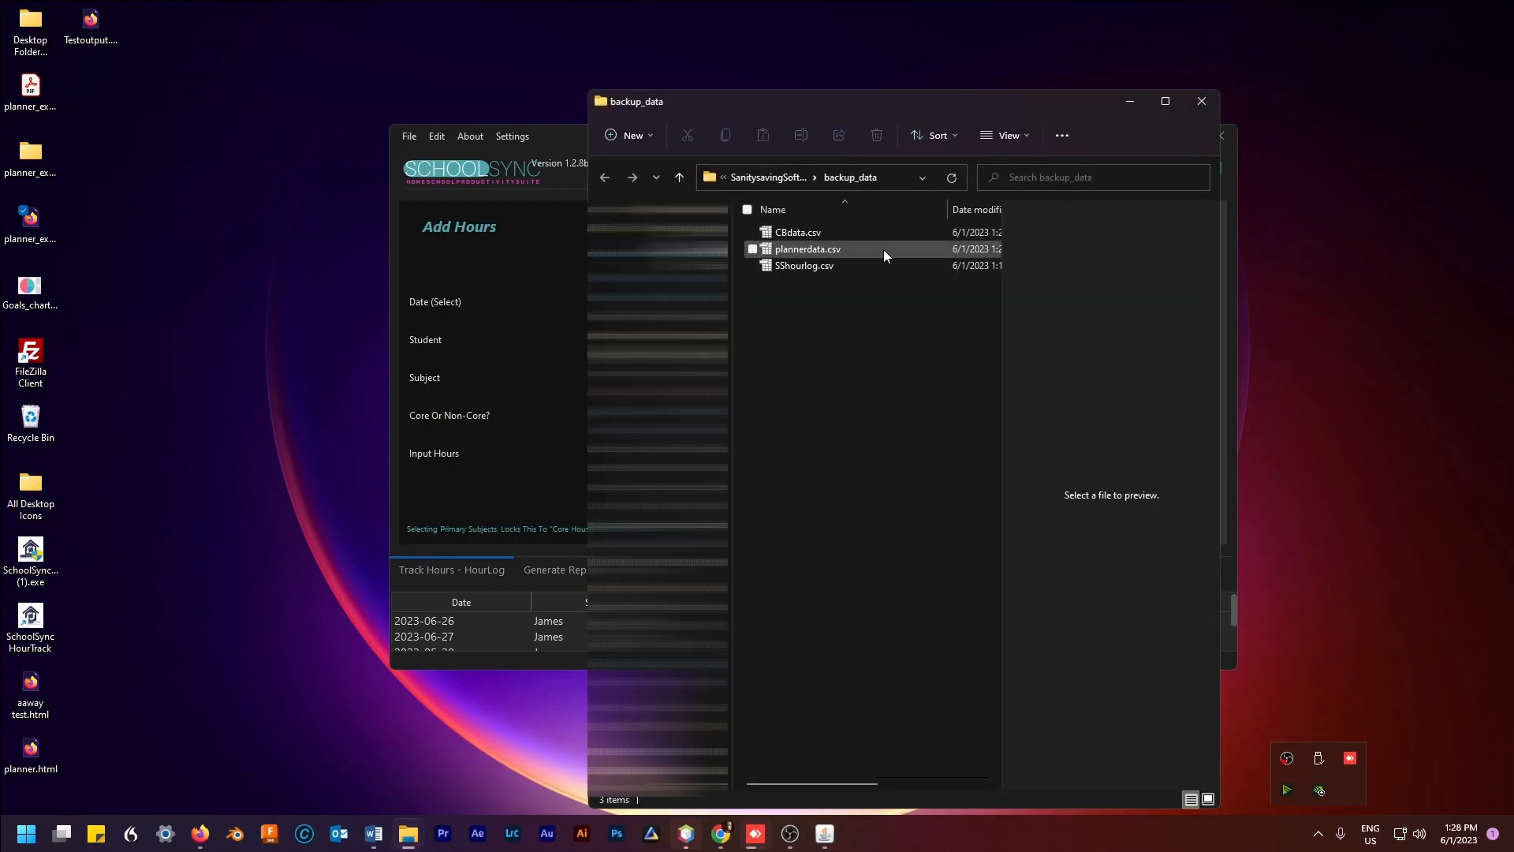
left_click_drag(830, 273, 784, 230)
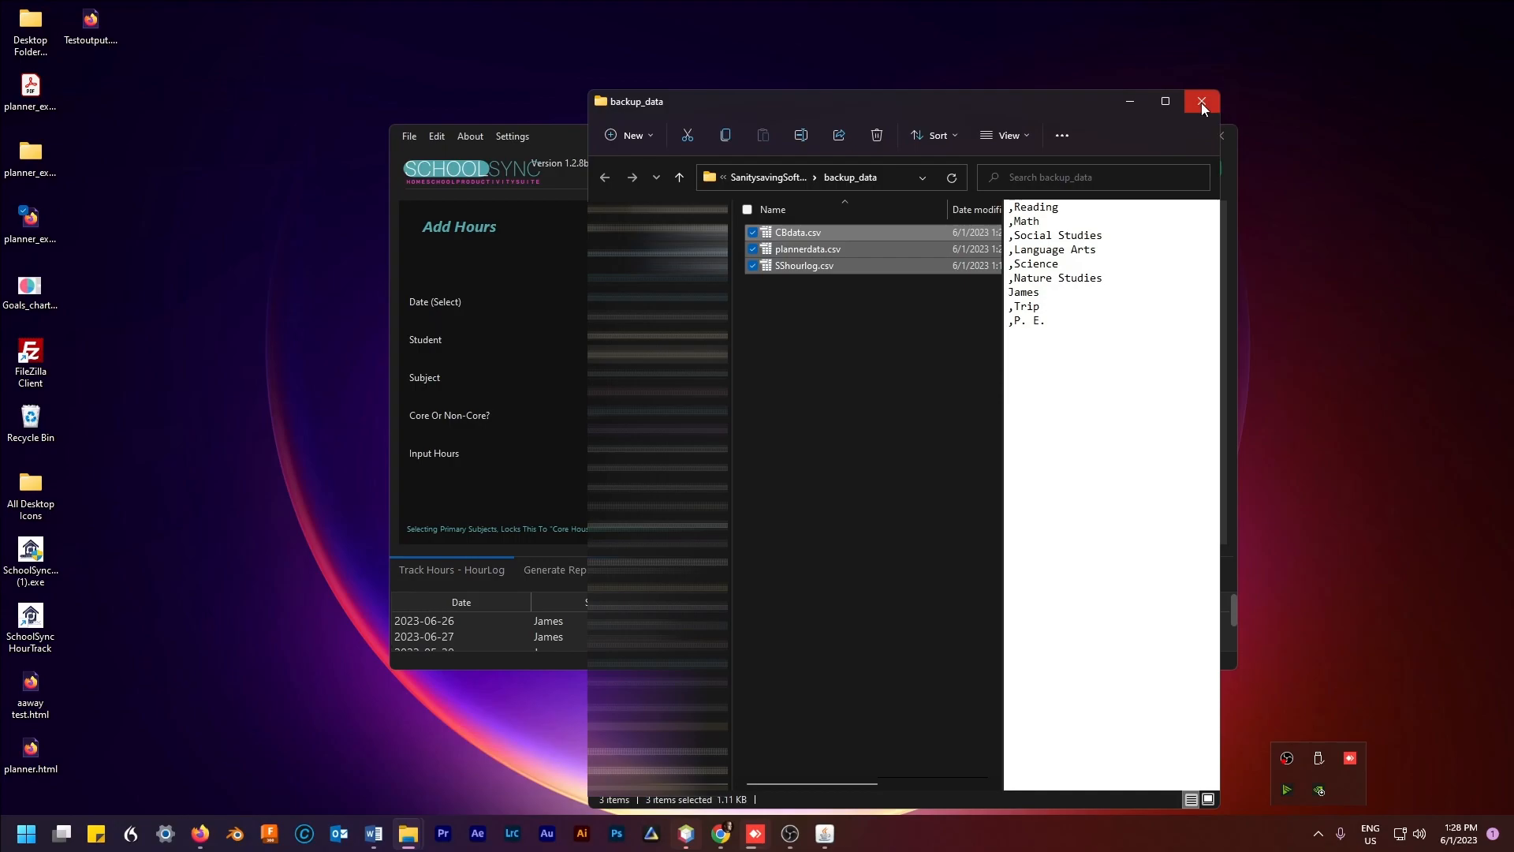
left_click_drag(1096, 95, 1096, 83)
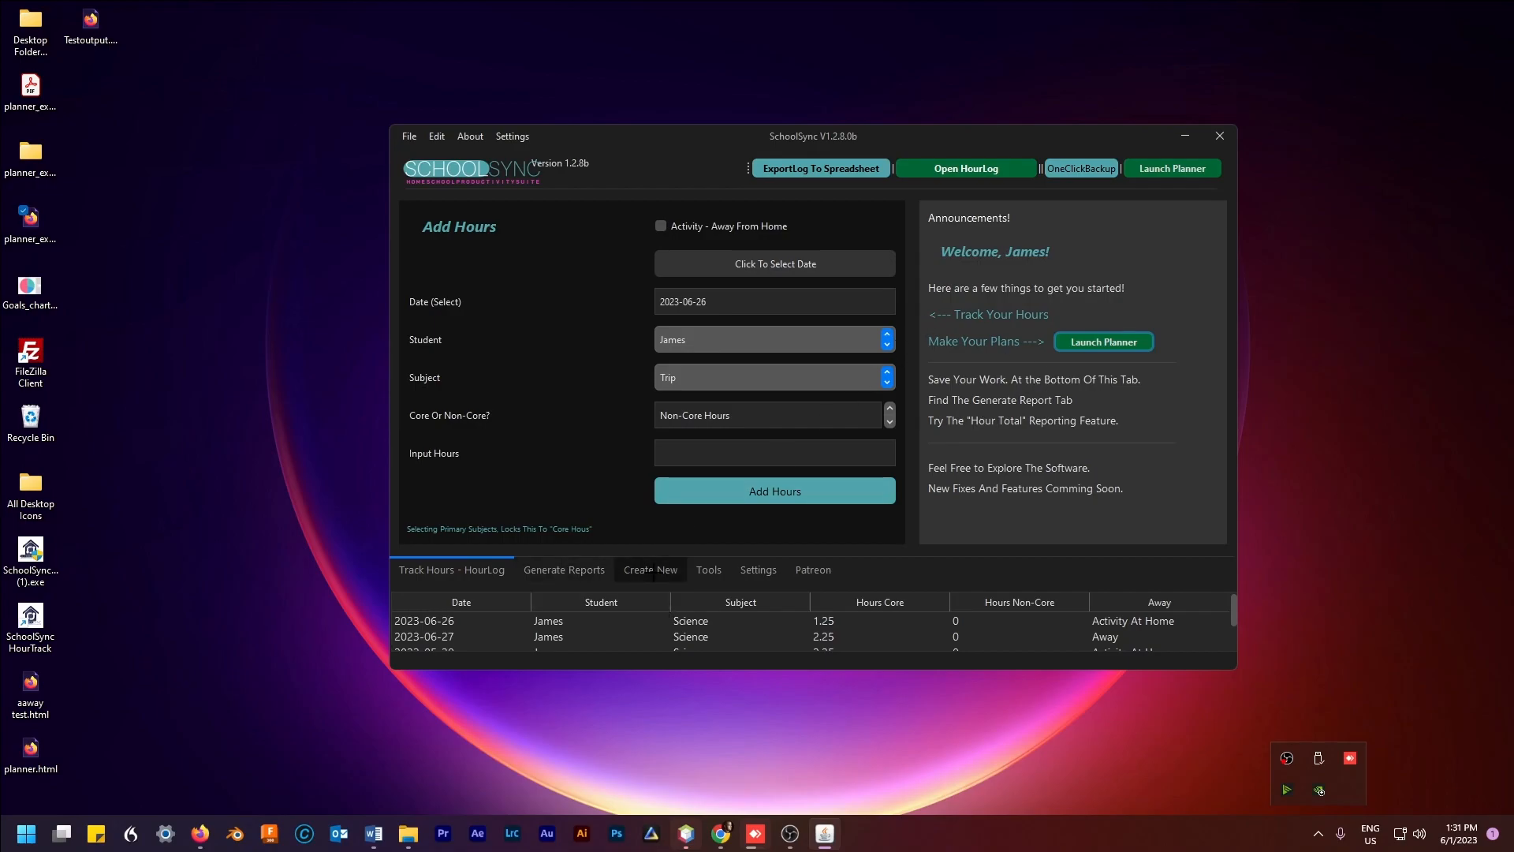
- Start an HoursOnTrack report for the listed student, covering May 1, 2023 to June 30, 2023
left_click(625, 575)
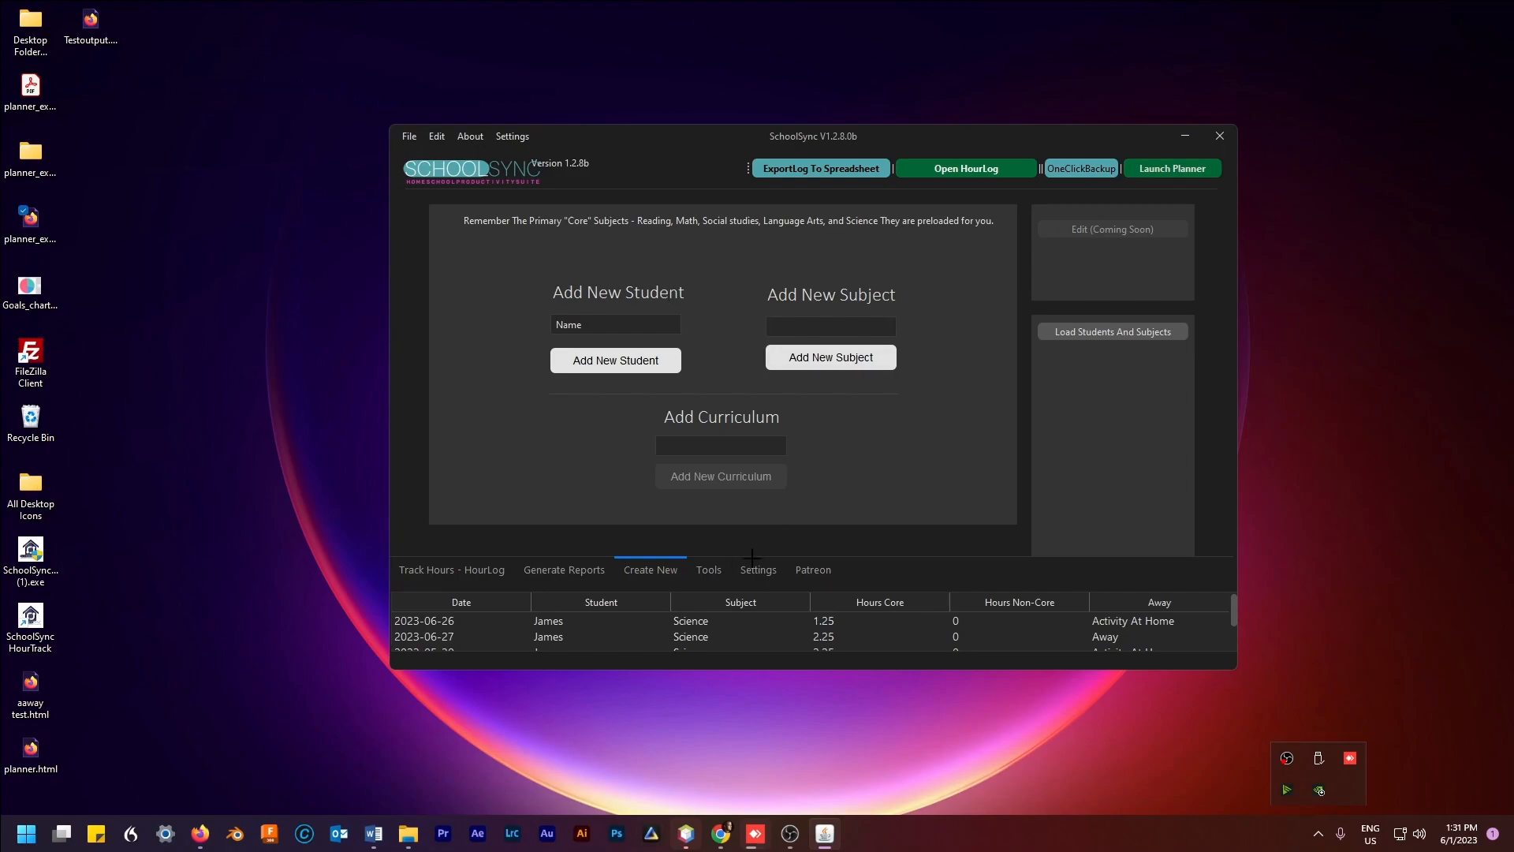
left_click(709, 570)
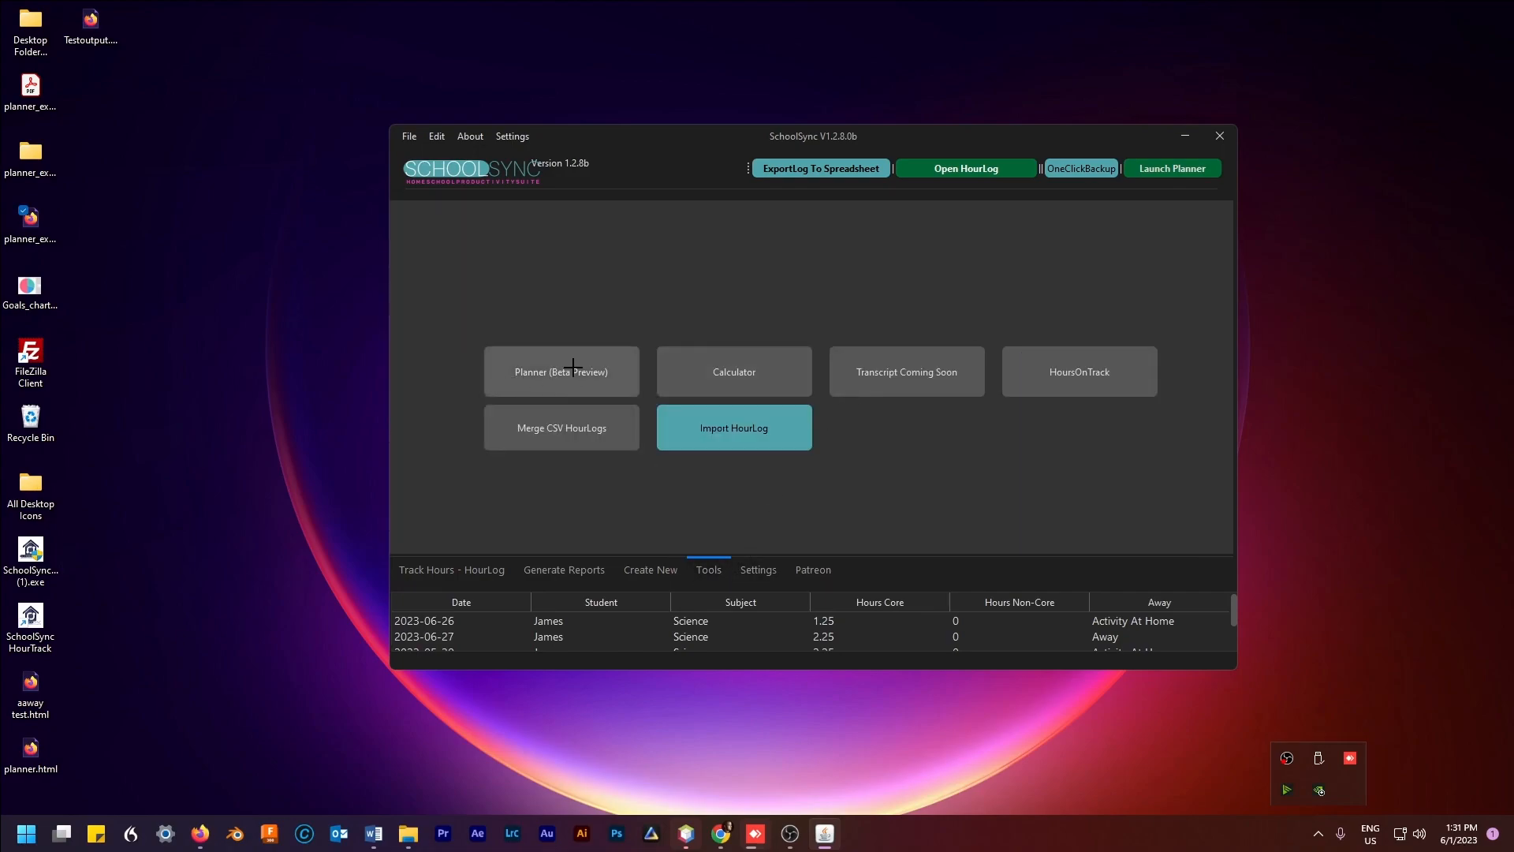
left_click(1084, 169)
left_click(1063, 378)
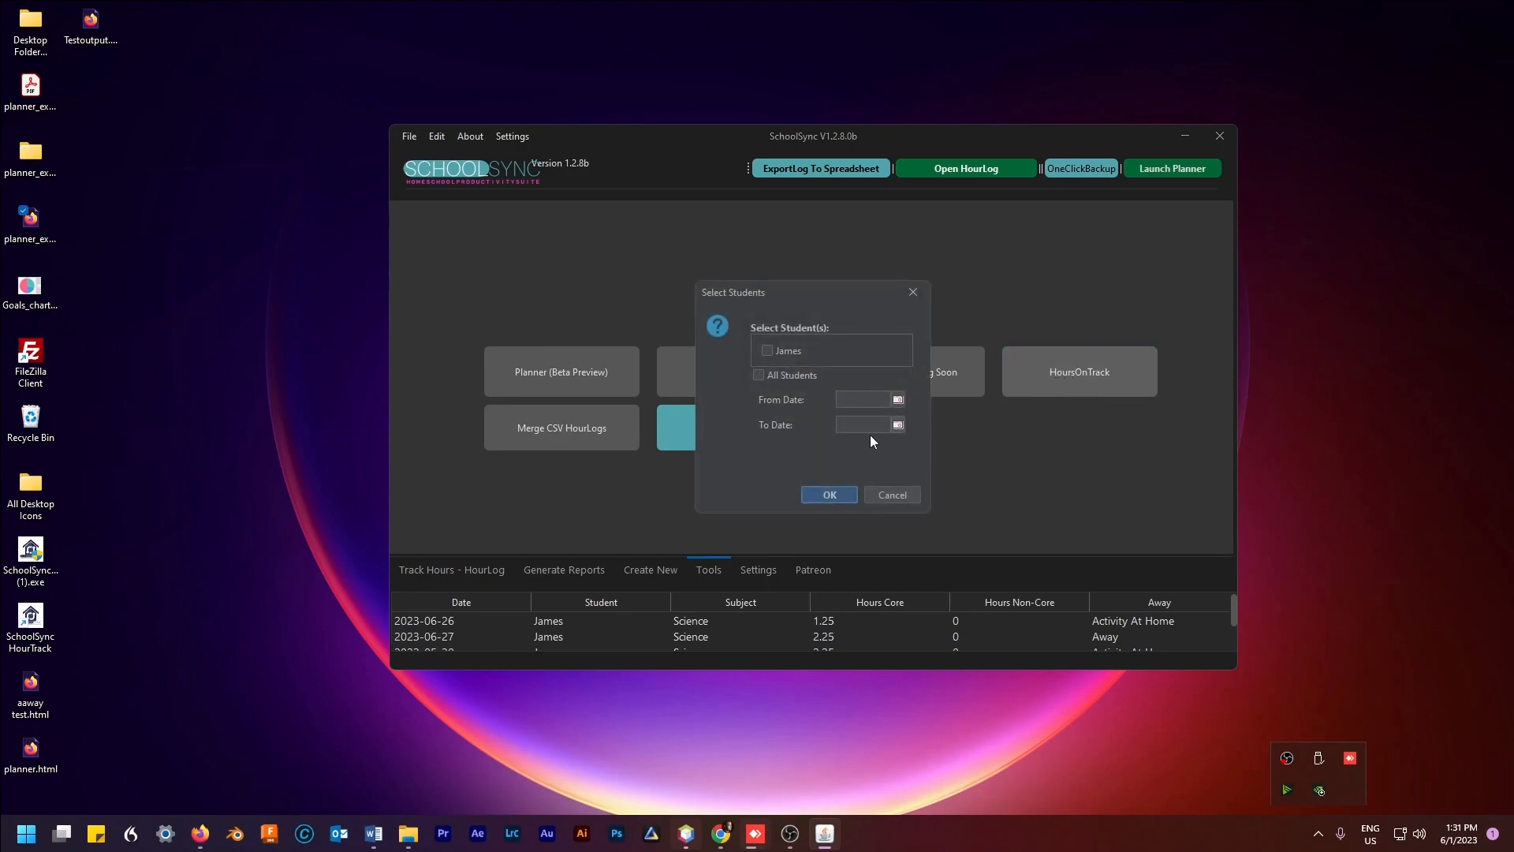
left_click(899, 399)
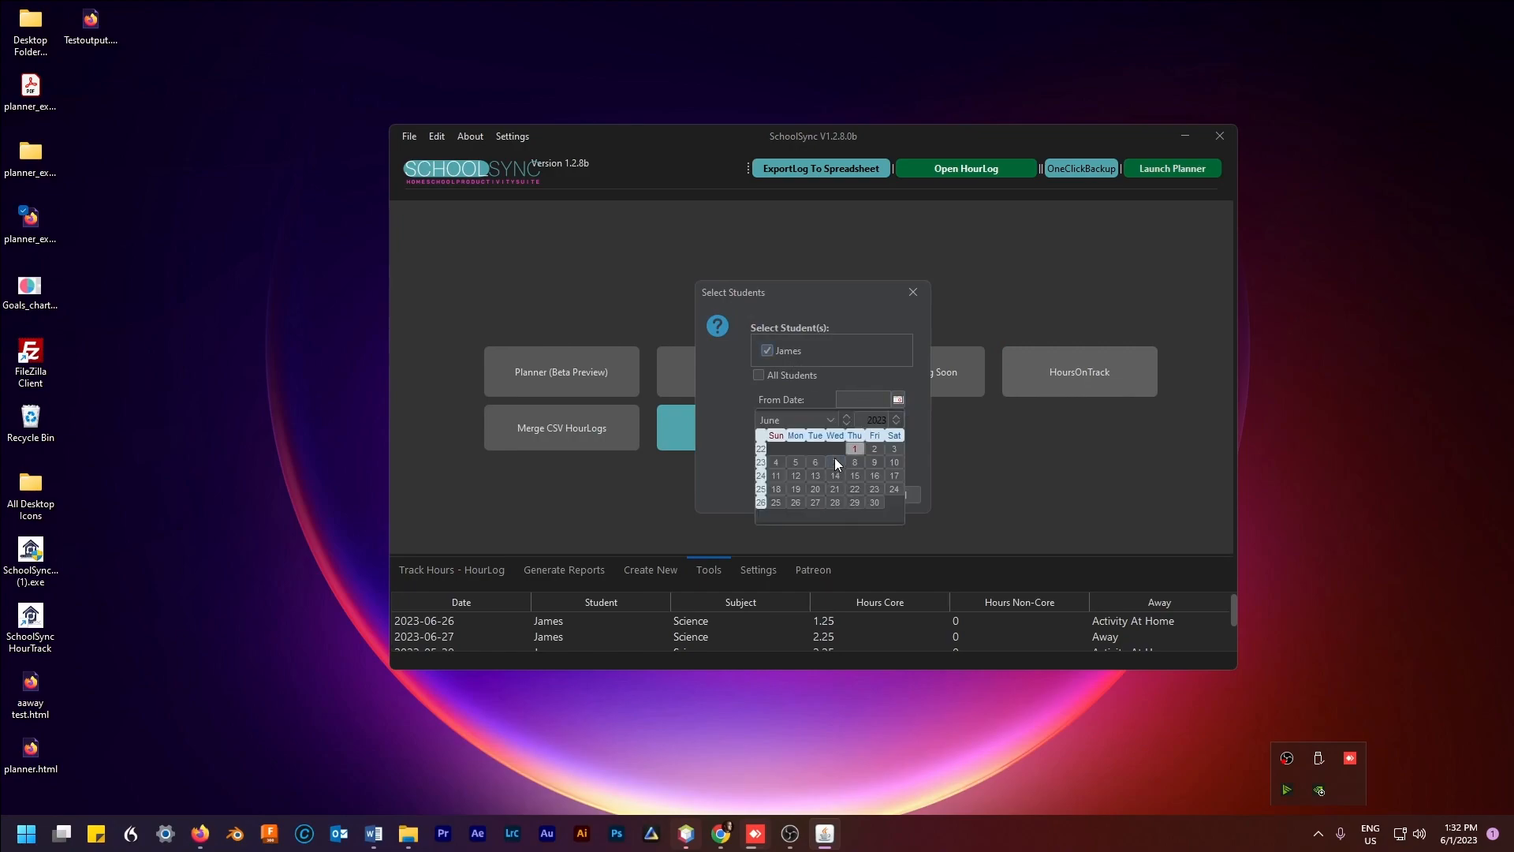
left_click(830, 420)
left_click(789, 502)
left_click(797, 449)
left_click(898, 425)
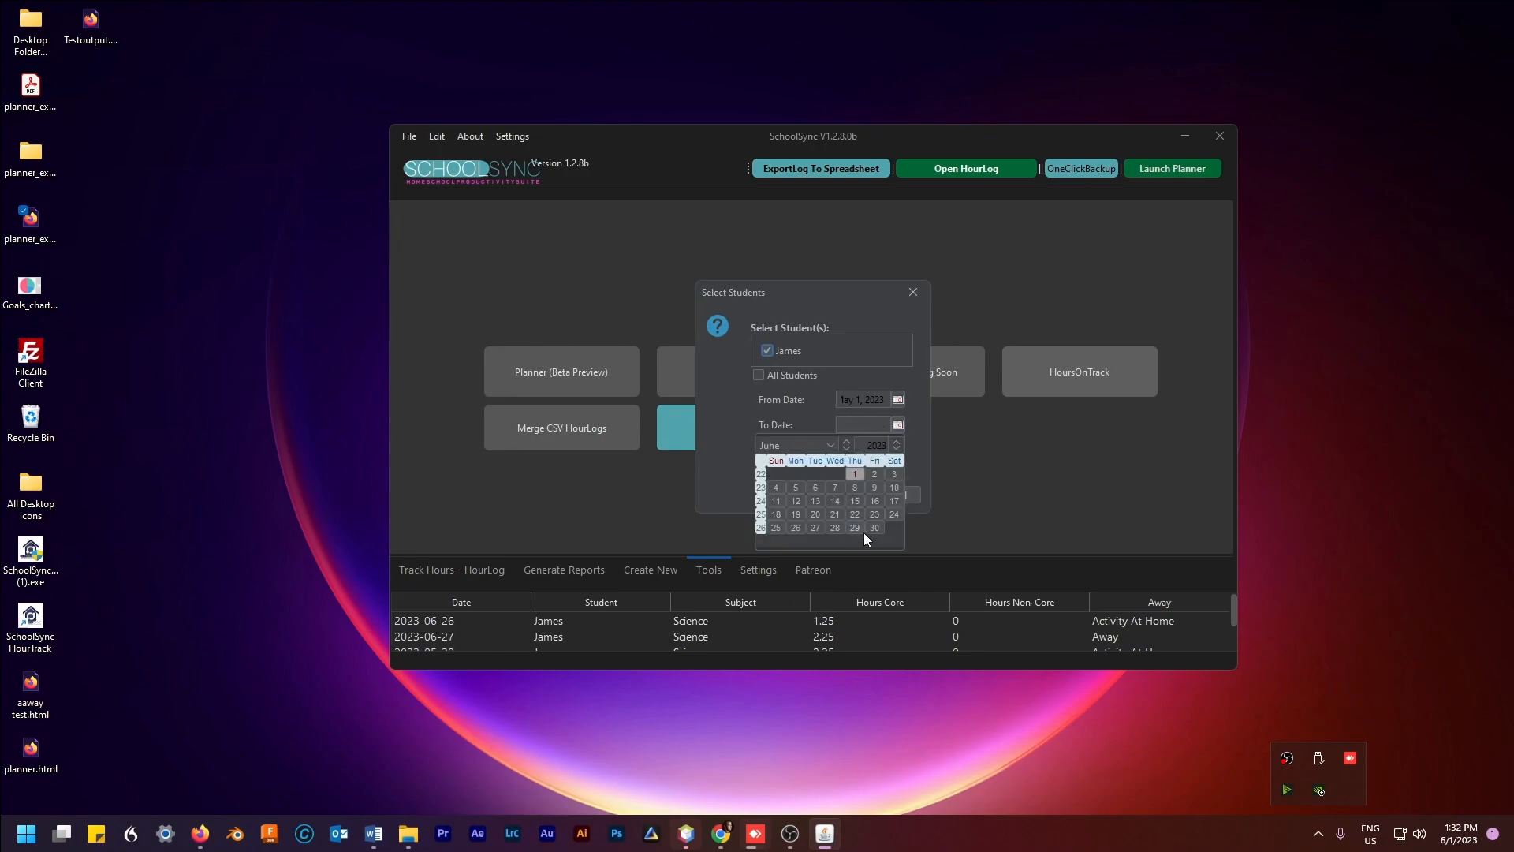
left_click(877, 528)
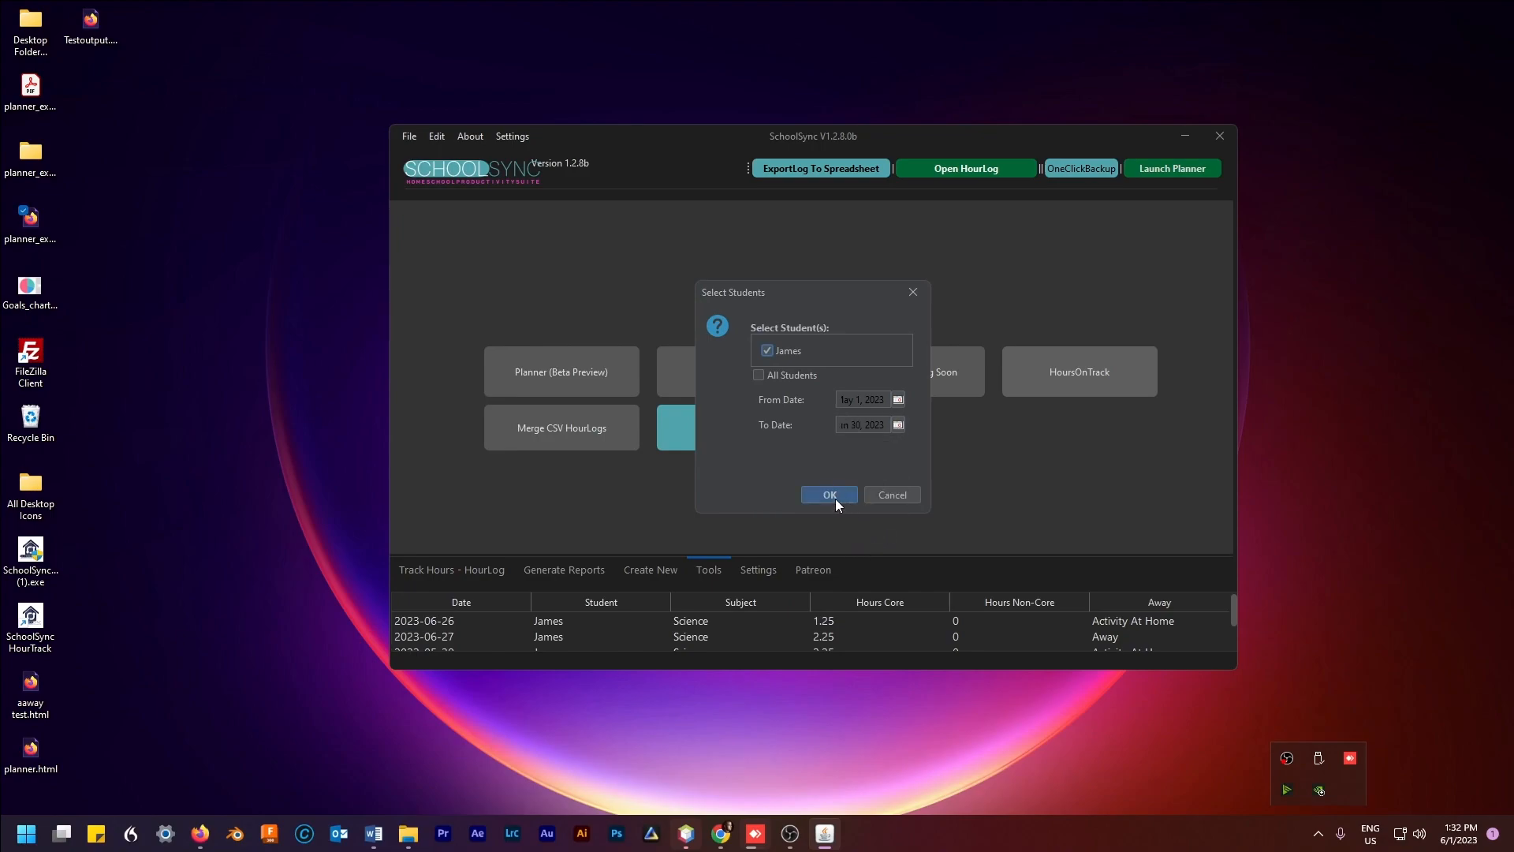
left_click(835, 497)
left_click(836, 458)
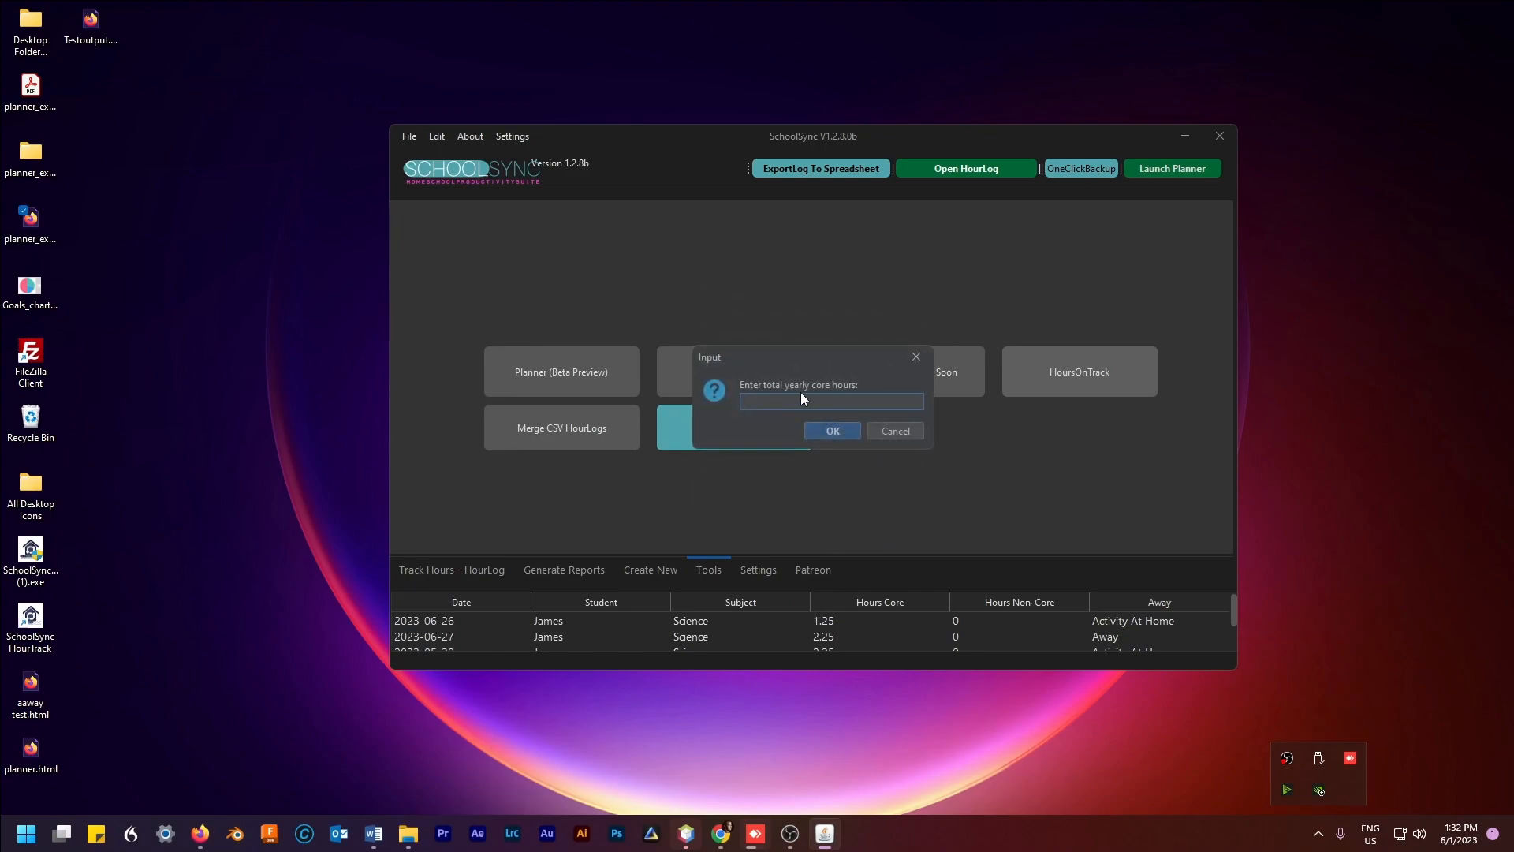
- Set the total yearly core hours to 250 and enter 170 in the follow-up hours prompt
type("1000")
key("BackSpace")
type("250")
key("Return")
key("Return")
type("170")
key("Return")
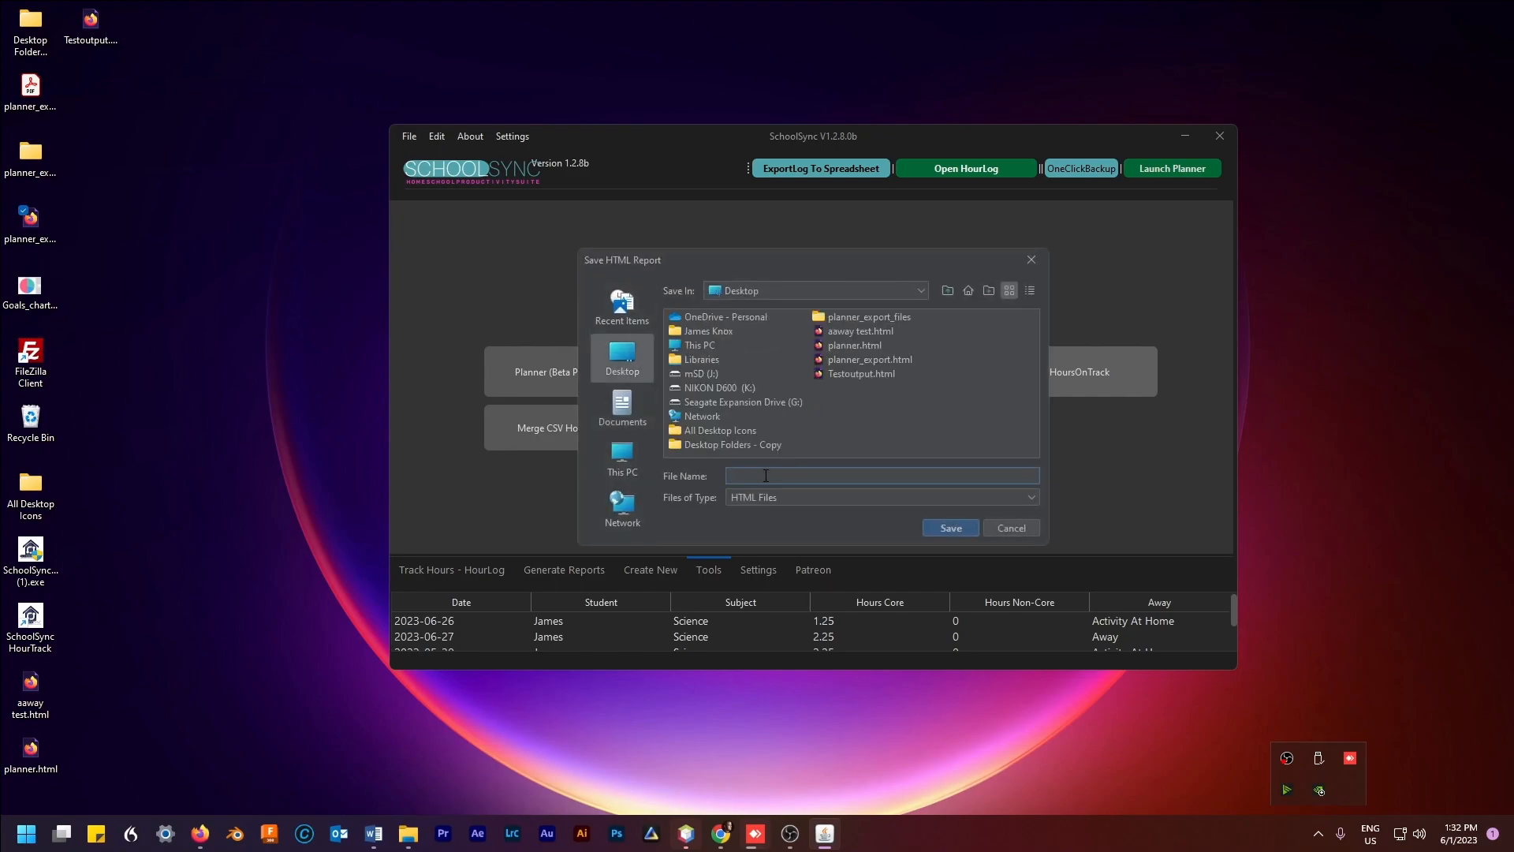
- Save the HTML hour report on the Desktop with the file name test
type("test")
key("Return")
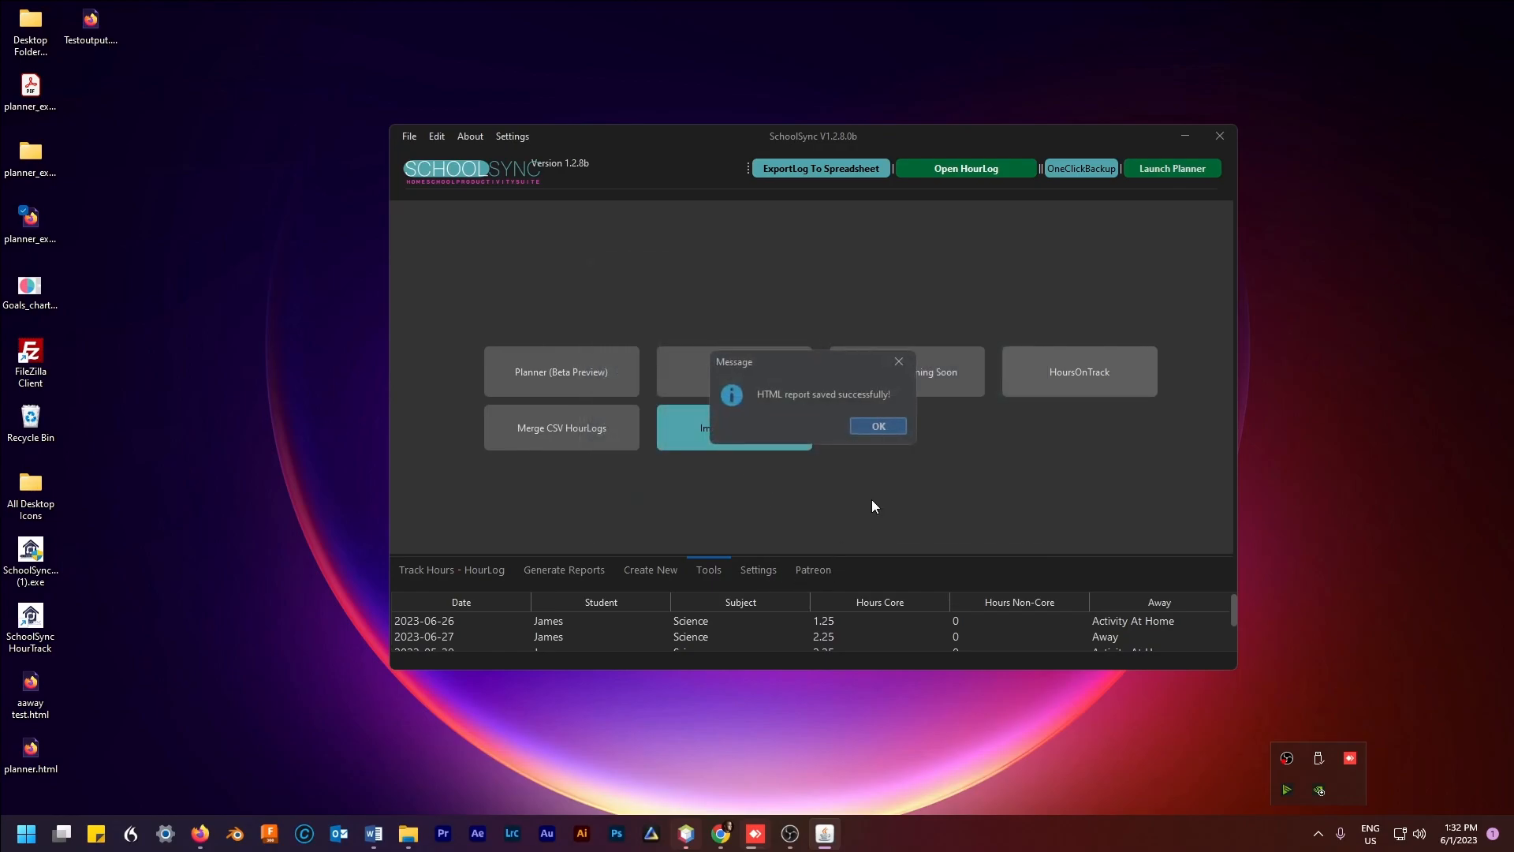
left_click(880, 426)
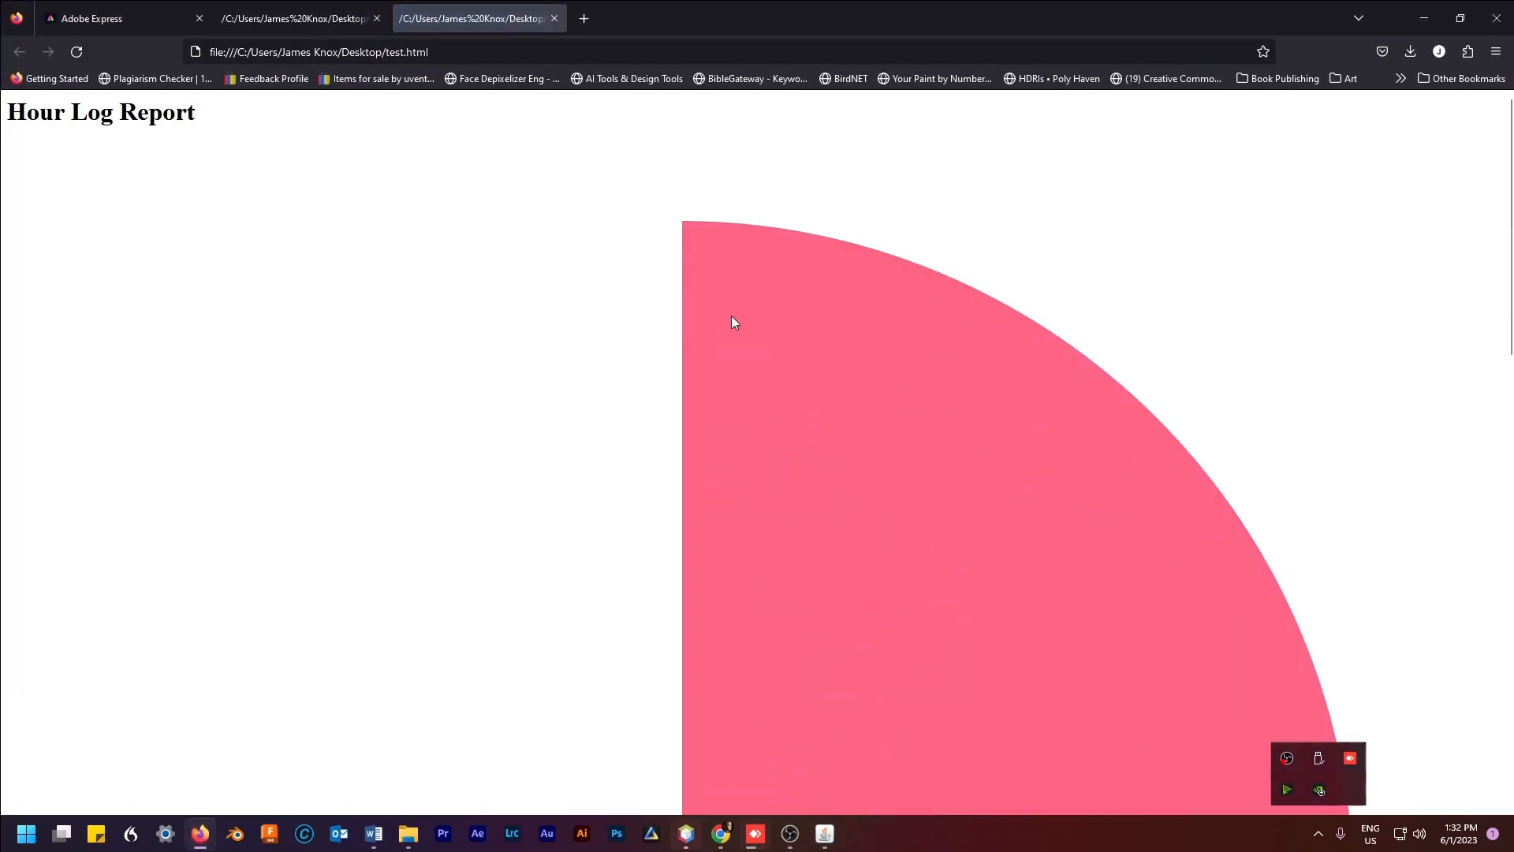
- Examine the pie chart and hour tables of test.html in Firefox, then close the report tabs and minimize the browser
scroll(761, 370, "down", 10)
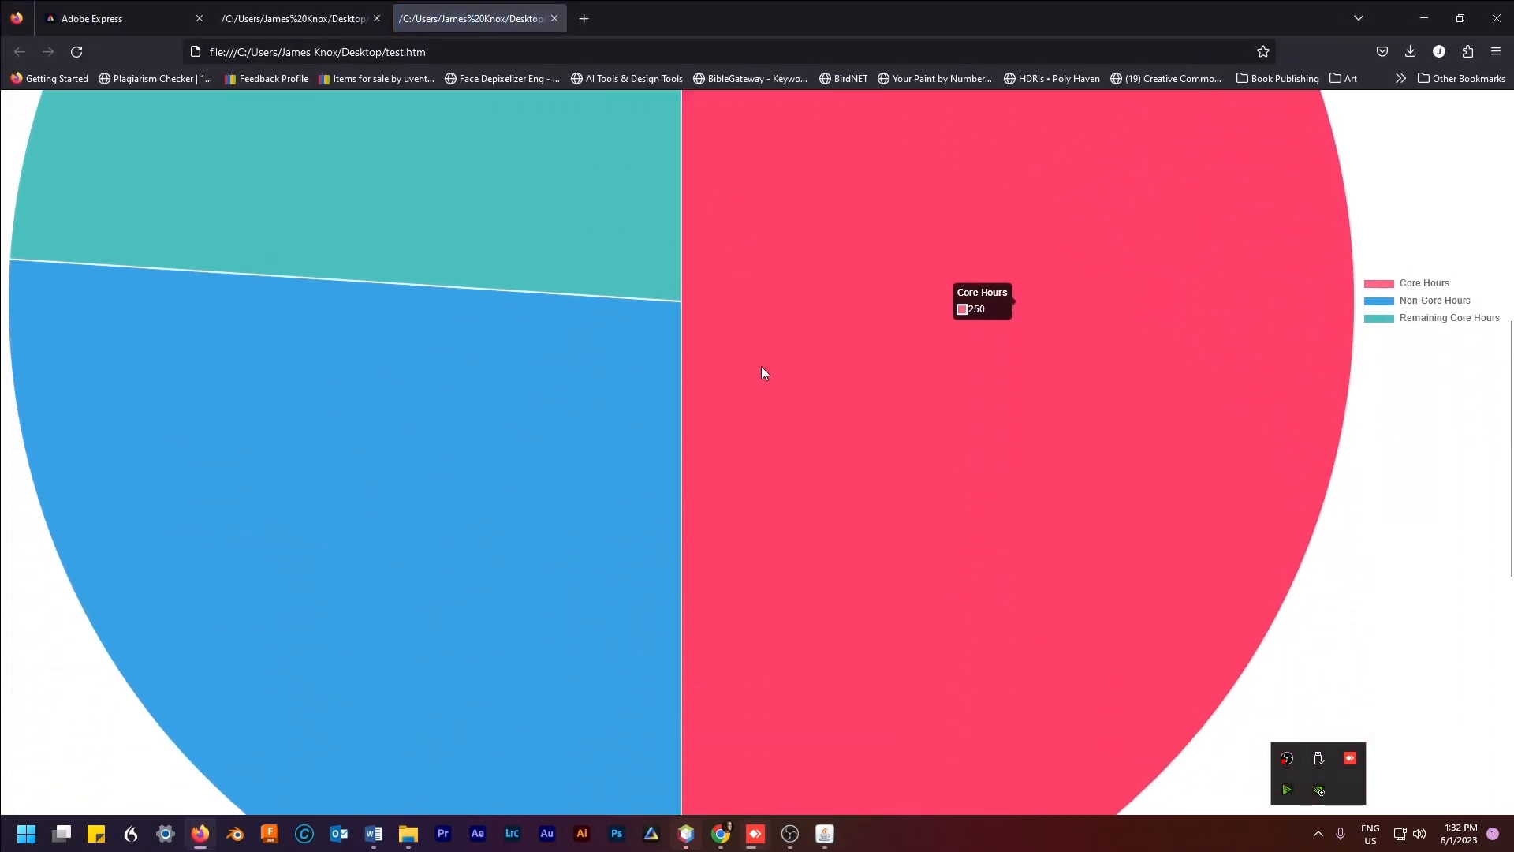
scroll(762, 371, "down", 6)
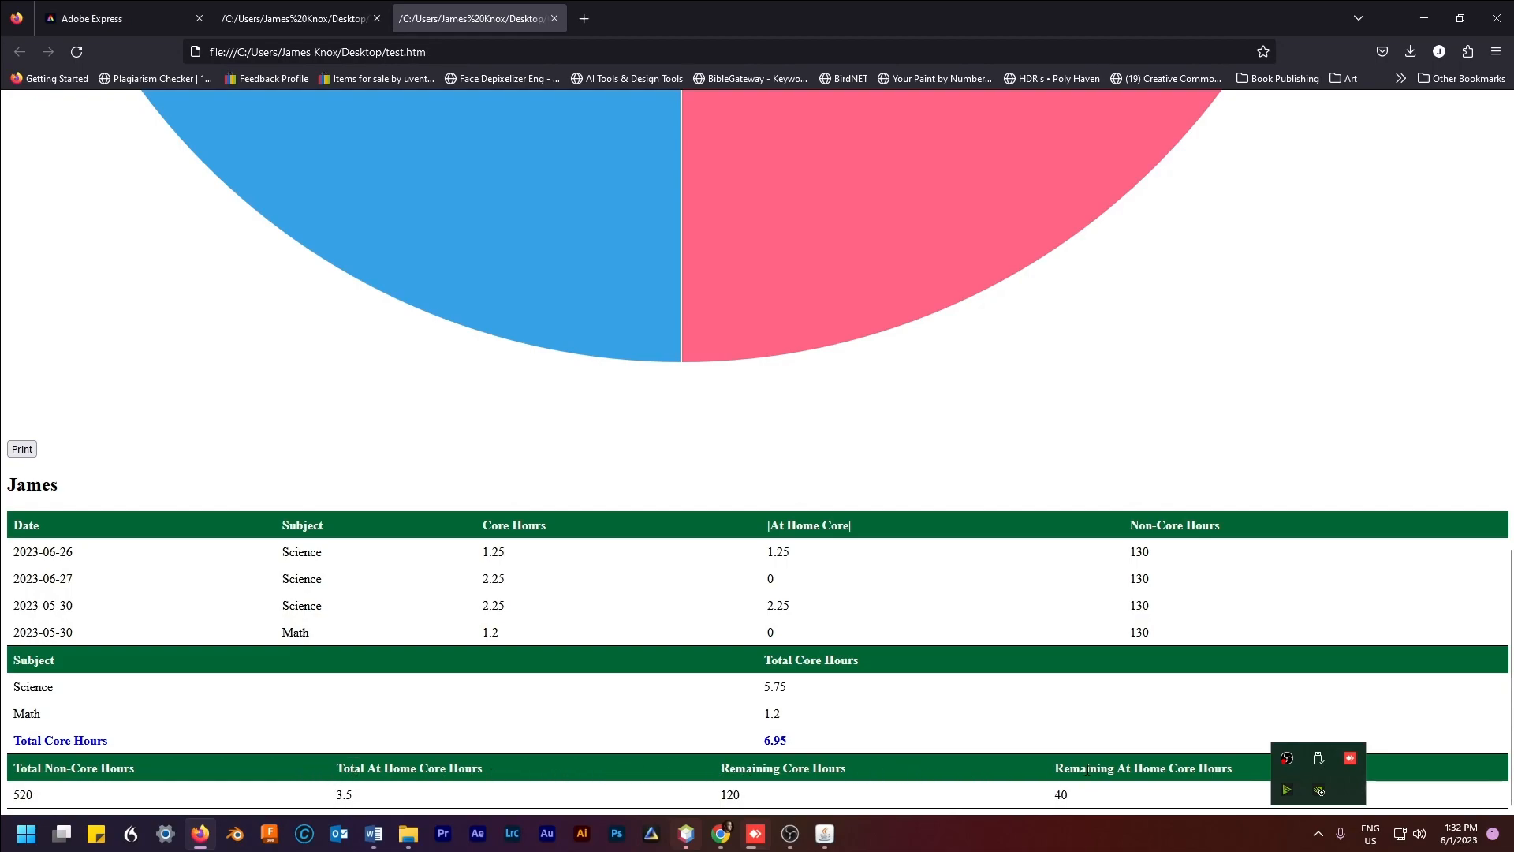
scroll(1039, 734, "up", 2)
scroll(986, 734, "down", 2)
scroll(601, 651, "up", 3)
scroll(619, 650, "up", 9)
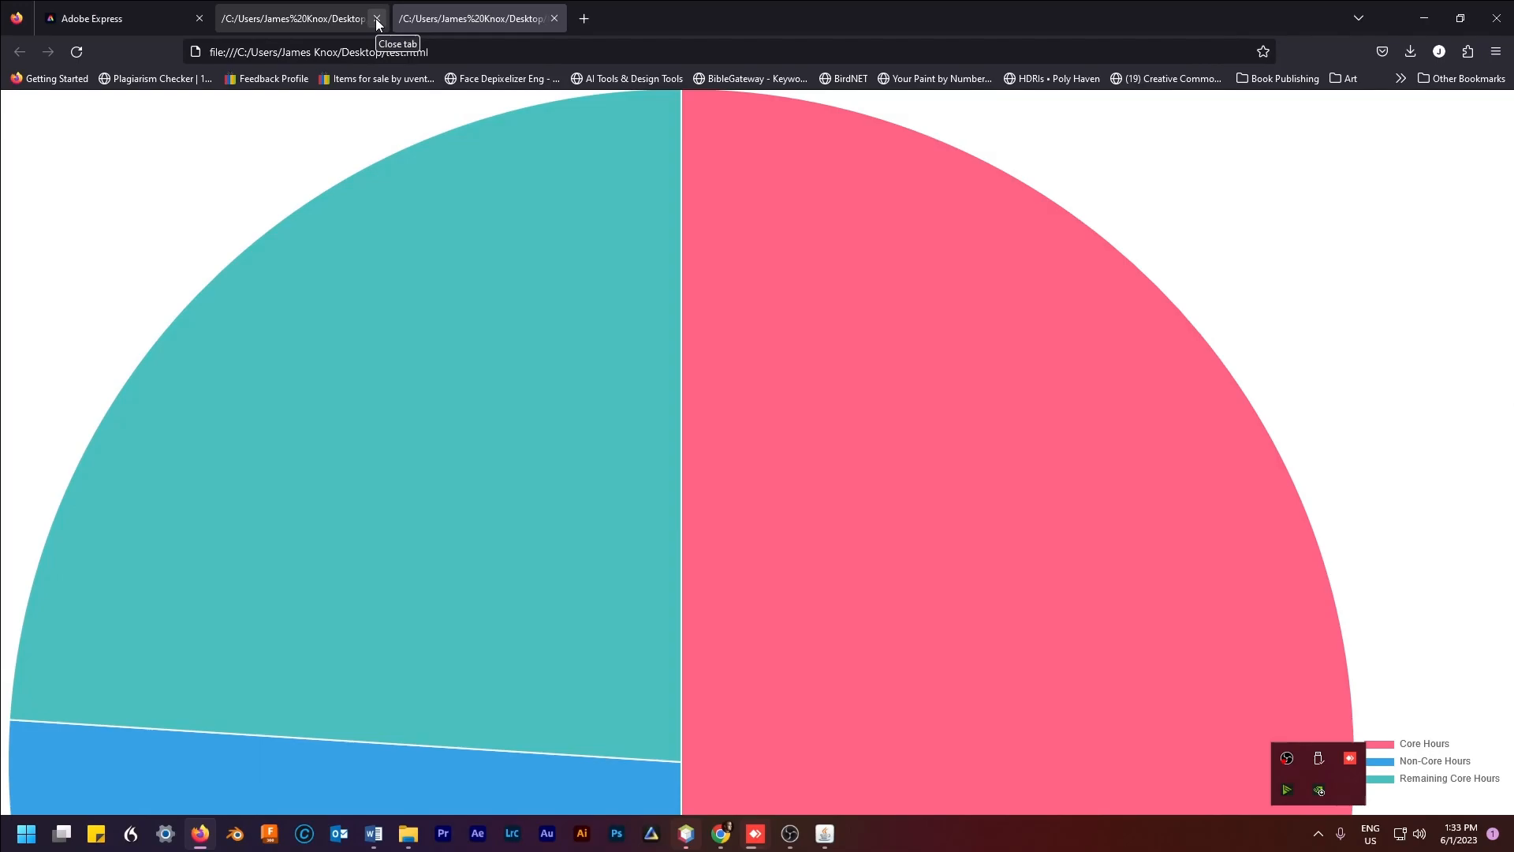
left_click(377, 23)
left_click(377, 24)
left_click(1424, 17)
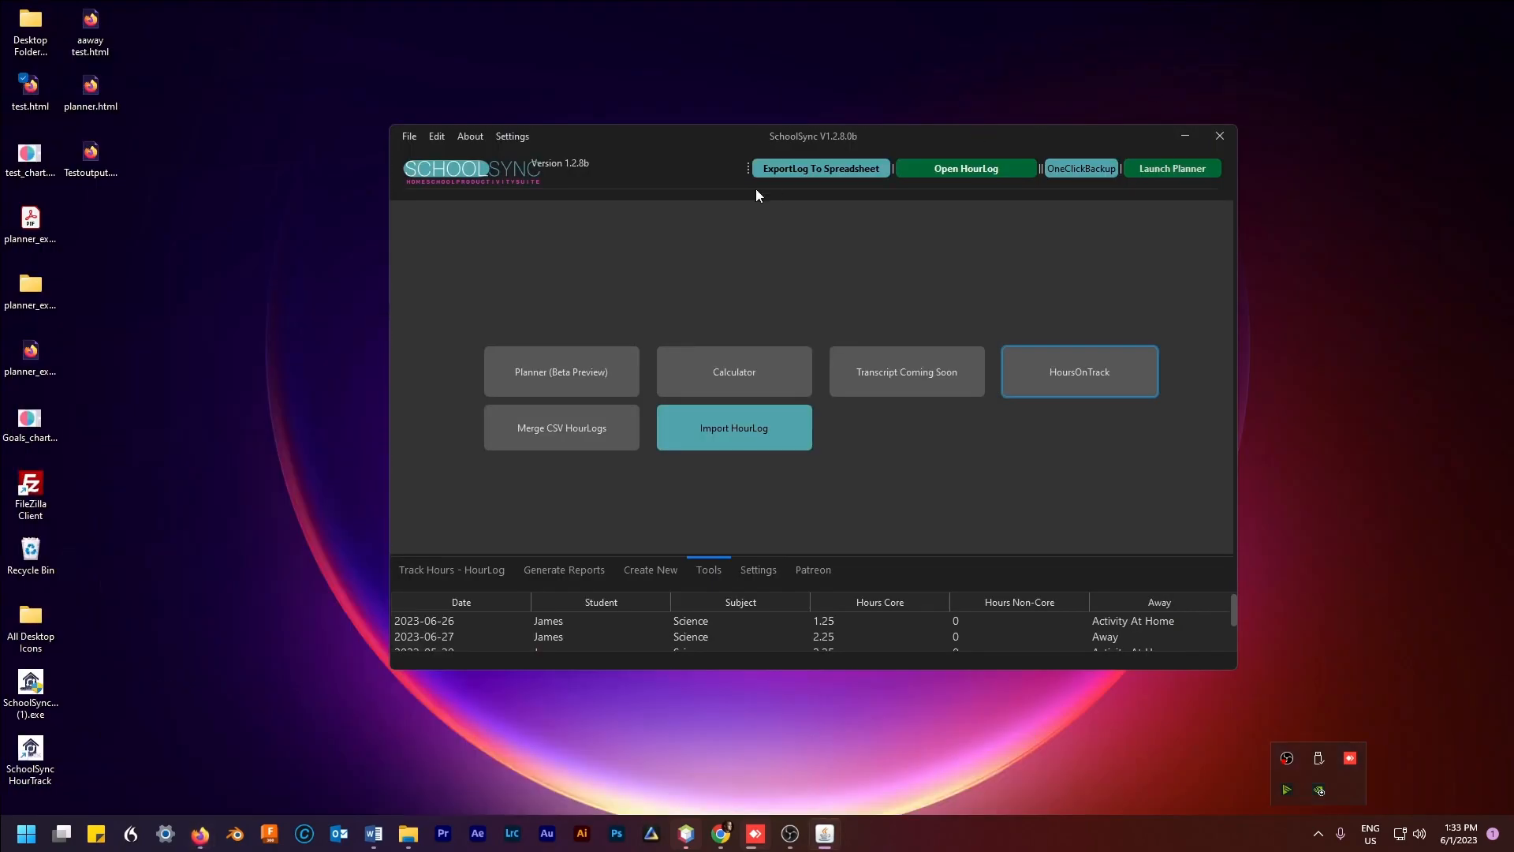
- View the Core Hour Distribution chart in test_chart.png from the Desktop, then close the image
left_click(40, 166)
double_click(36, 162)
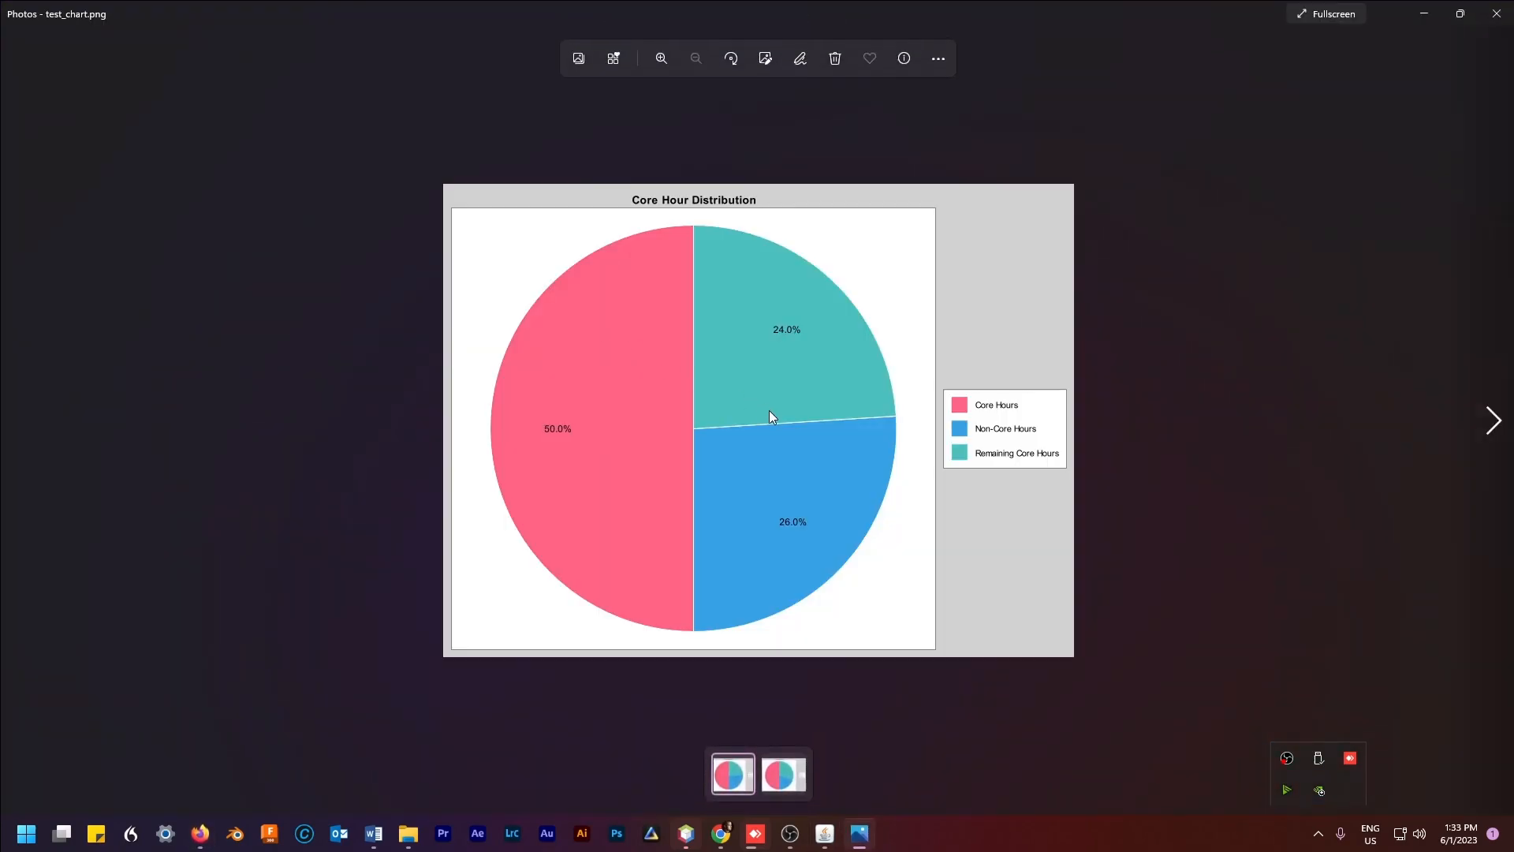
scroll(783, 404, "up", 3)
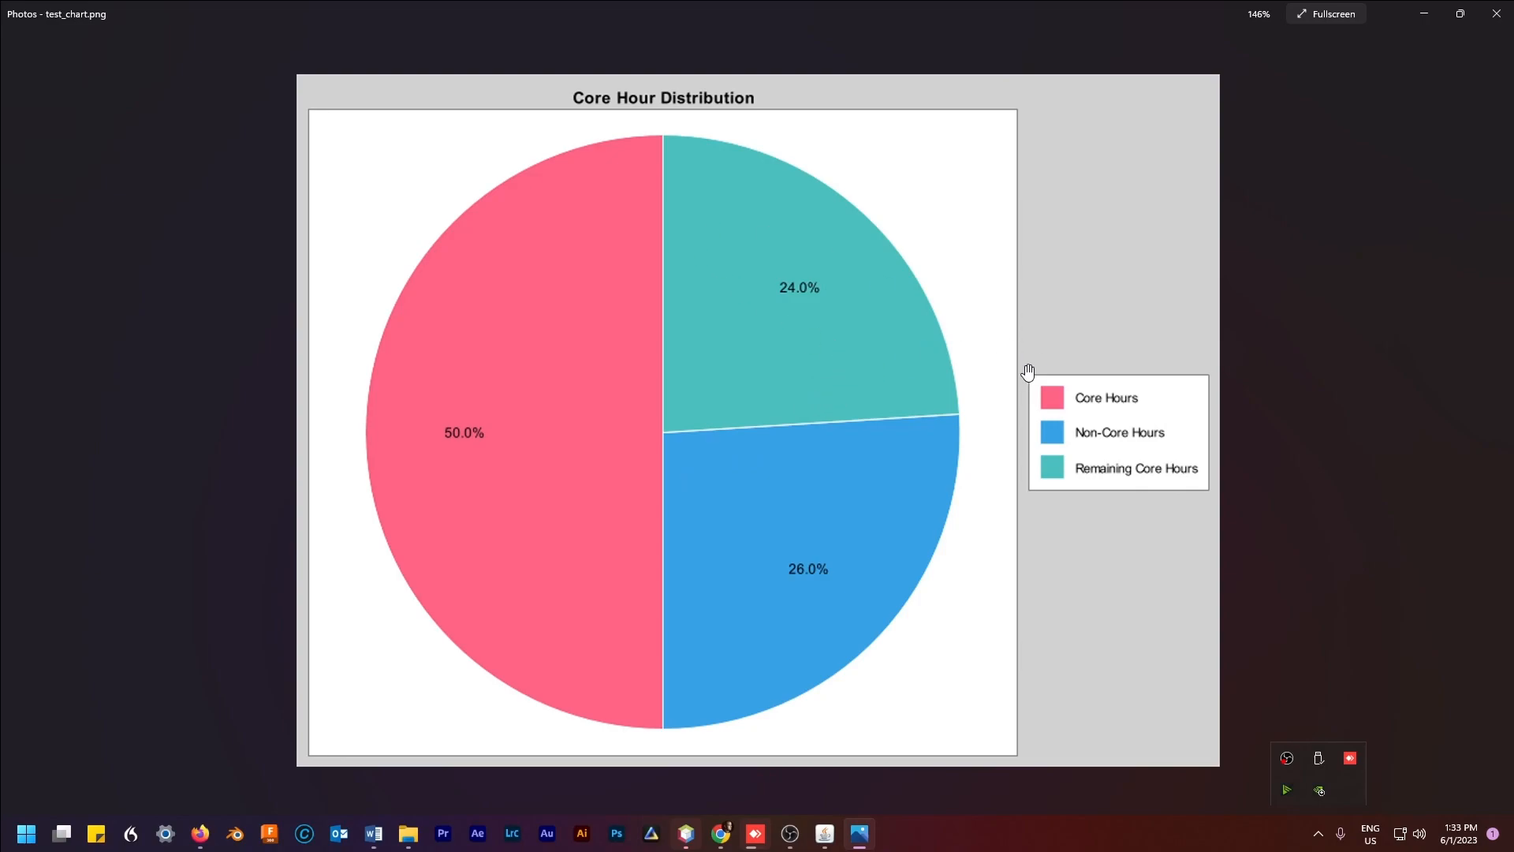
left_click(1496, 13)
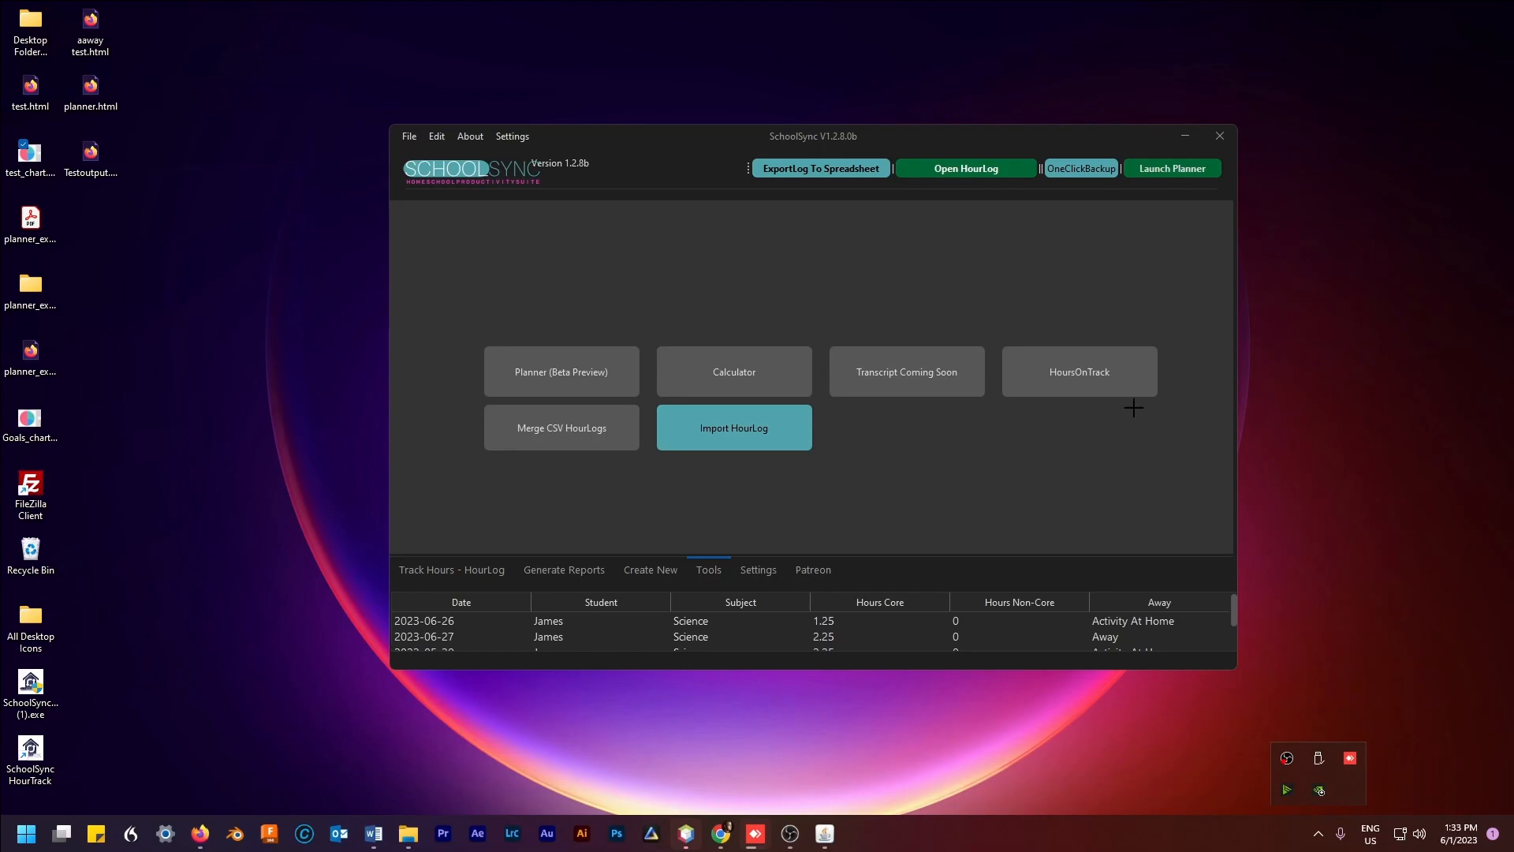
- Open and close the Planner, then view the logged entries in the Hour Log Viewer and close it
left_click(1175, 172)
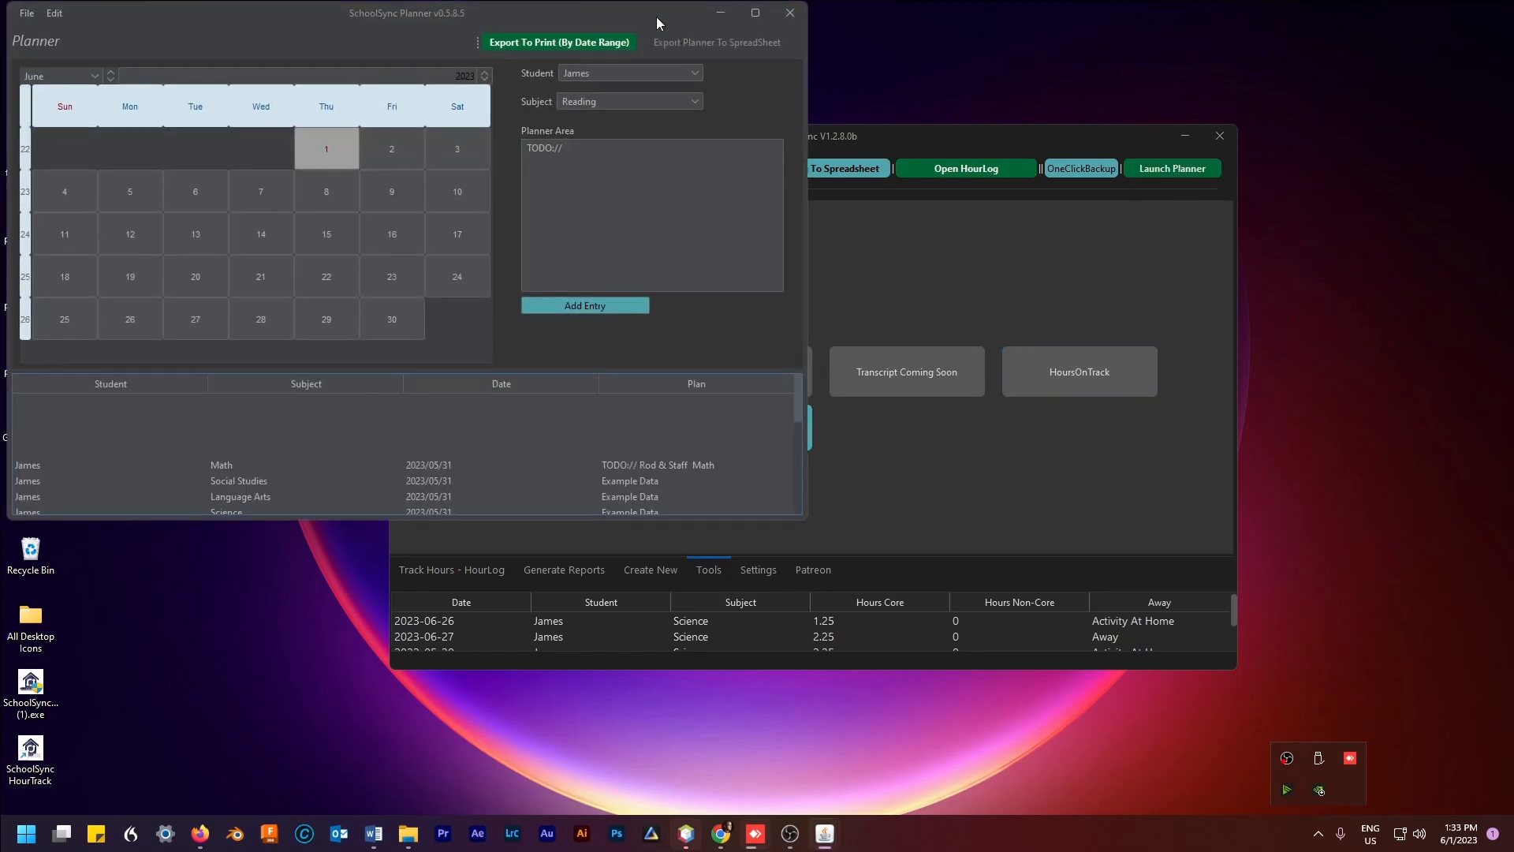
left_click(792, 16)
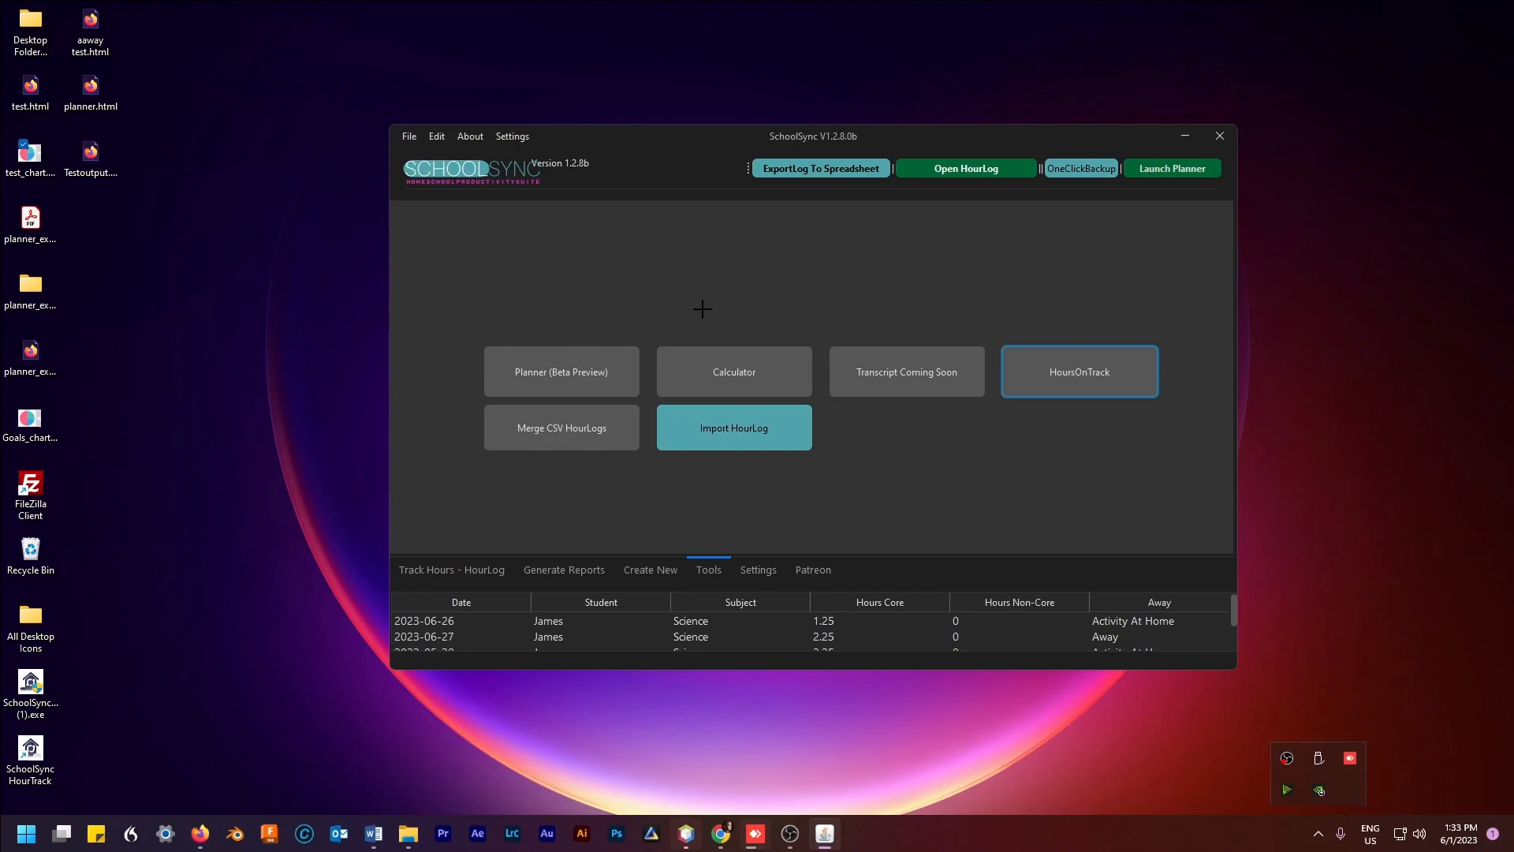
left_click(970, 169)
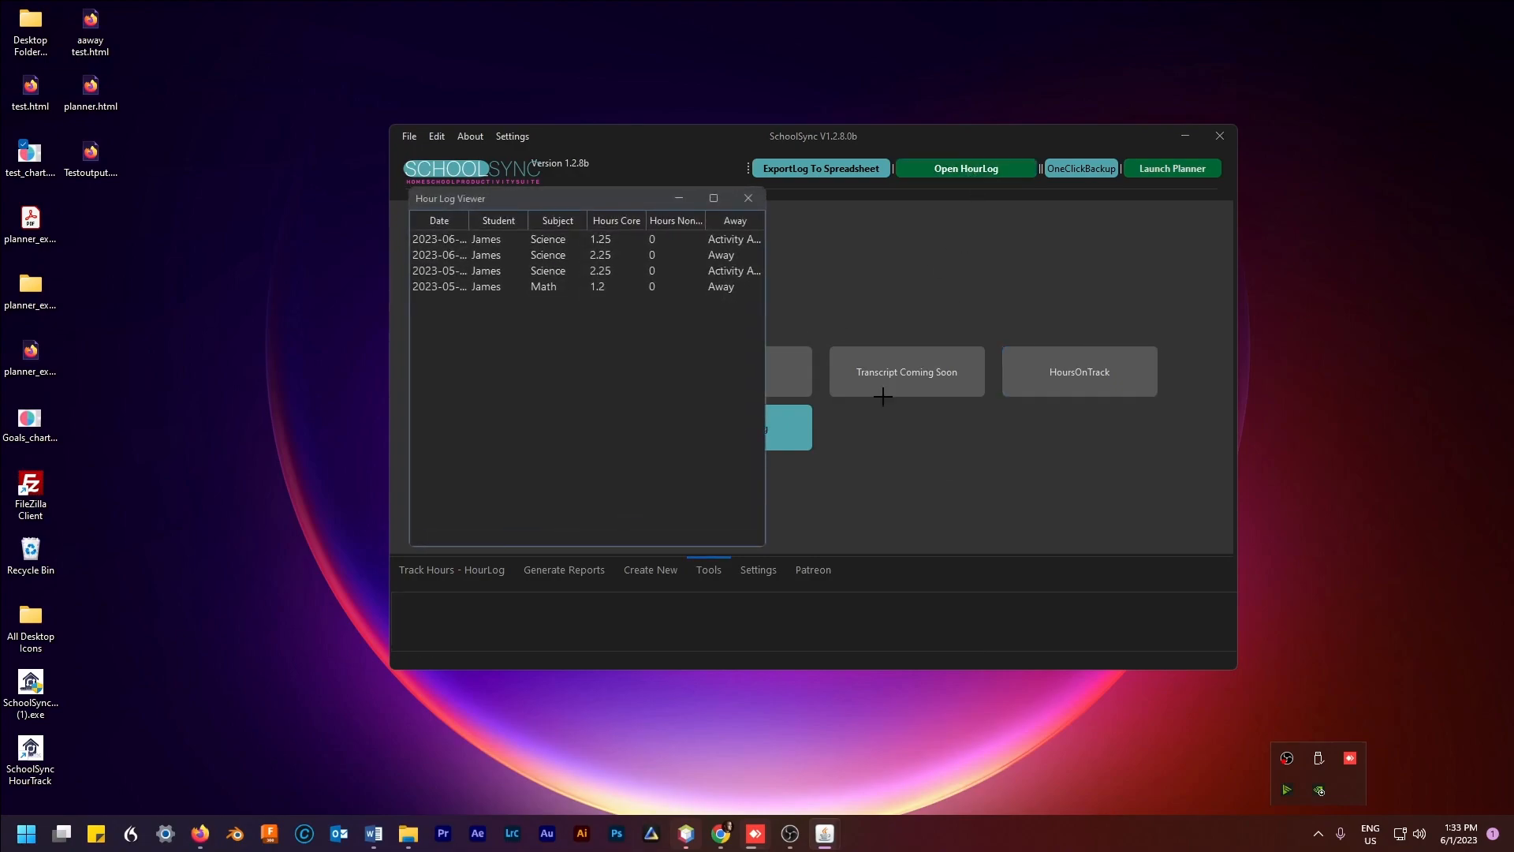
left_click(749, 198)
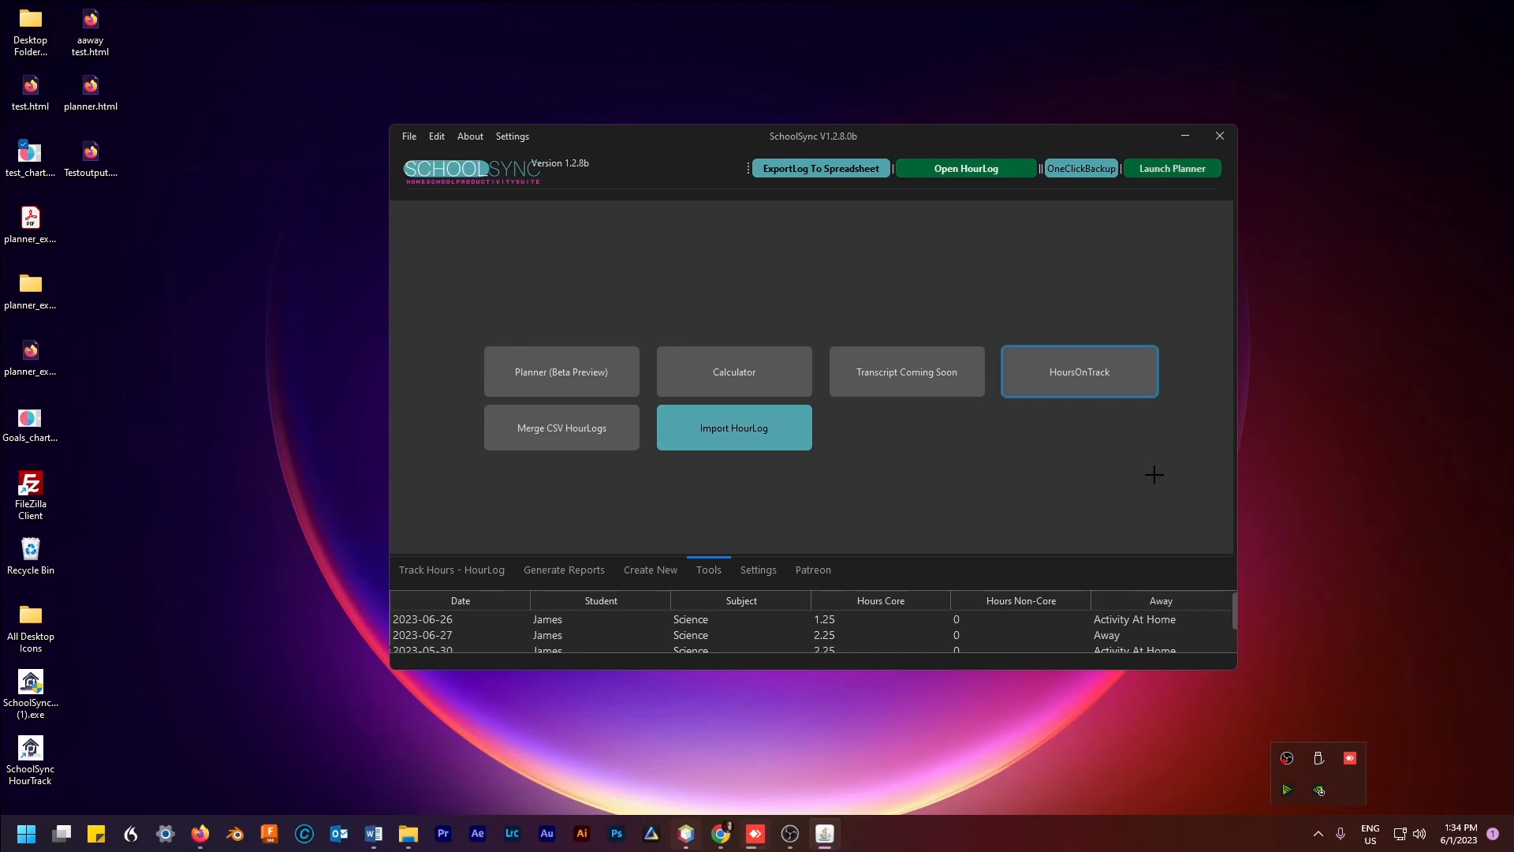
- Return to the Add Hours form and expand the Windows calendar to show June 2023
left_click(447, 572)
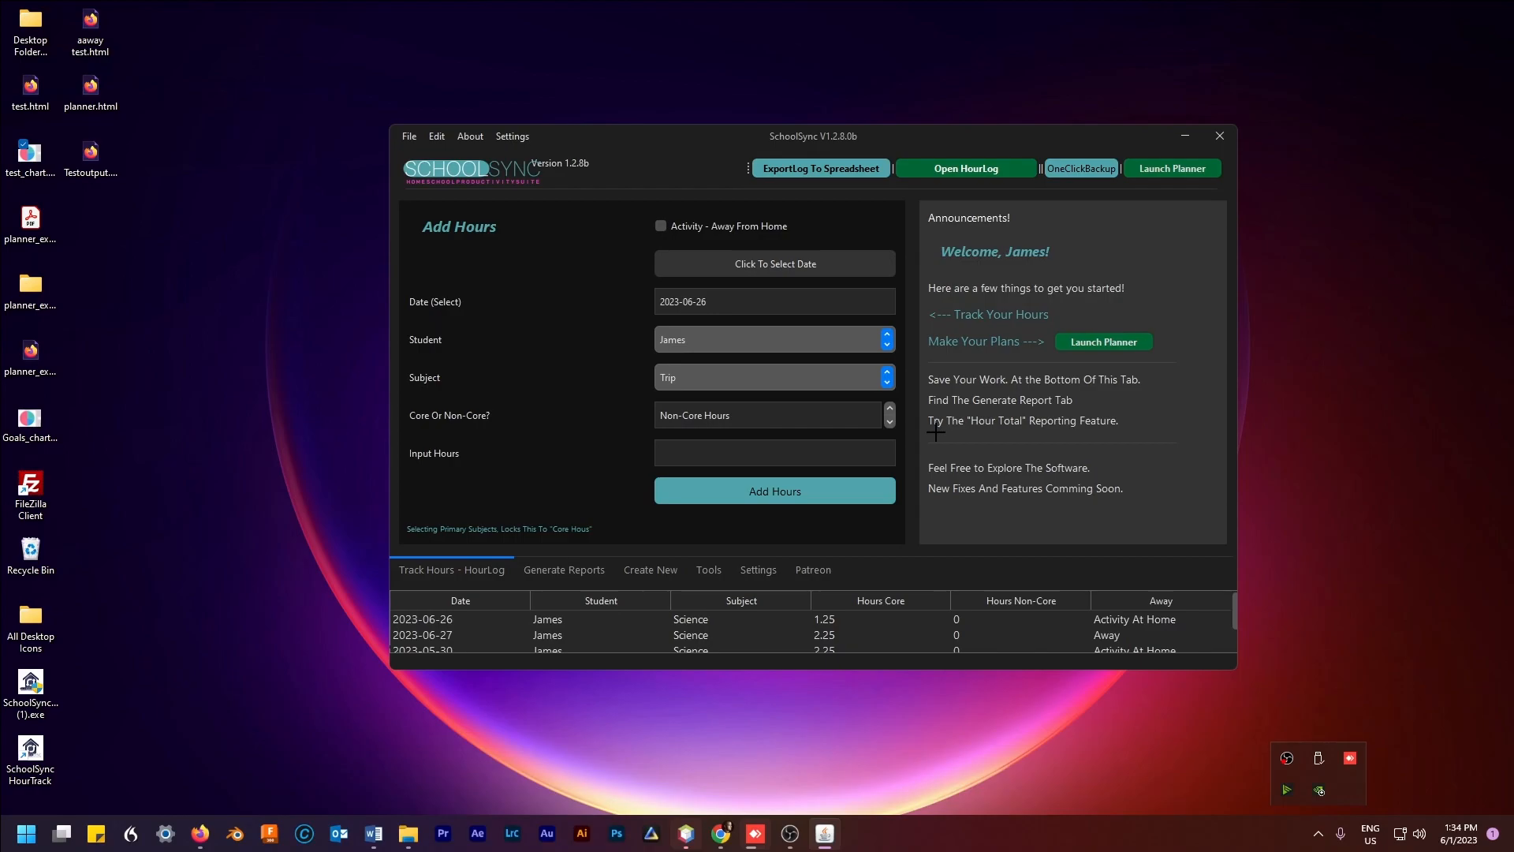
left_click(1466, 833)
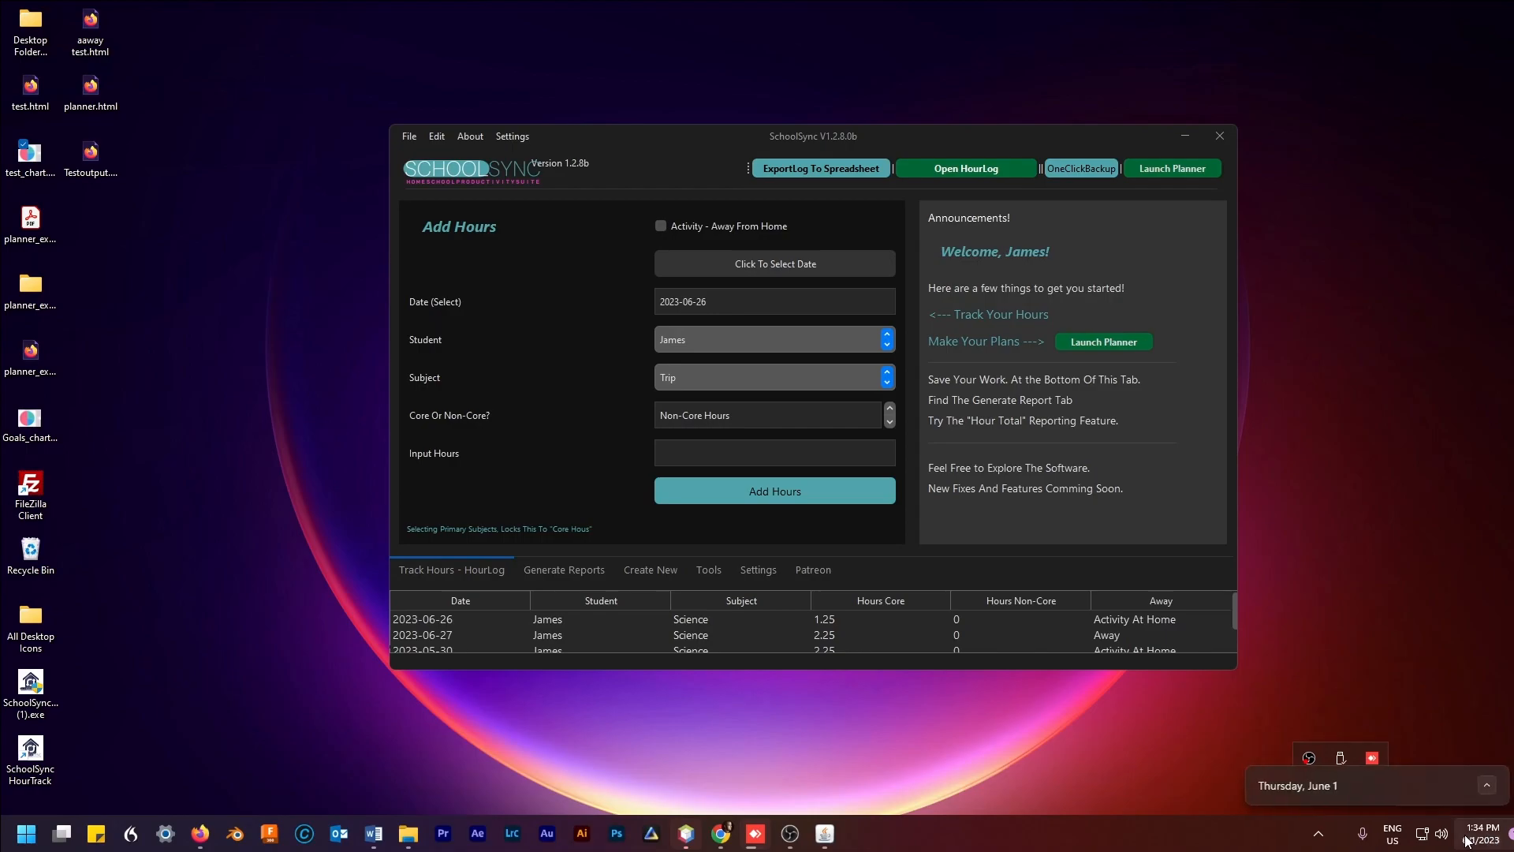
left_click(1467, 504)
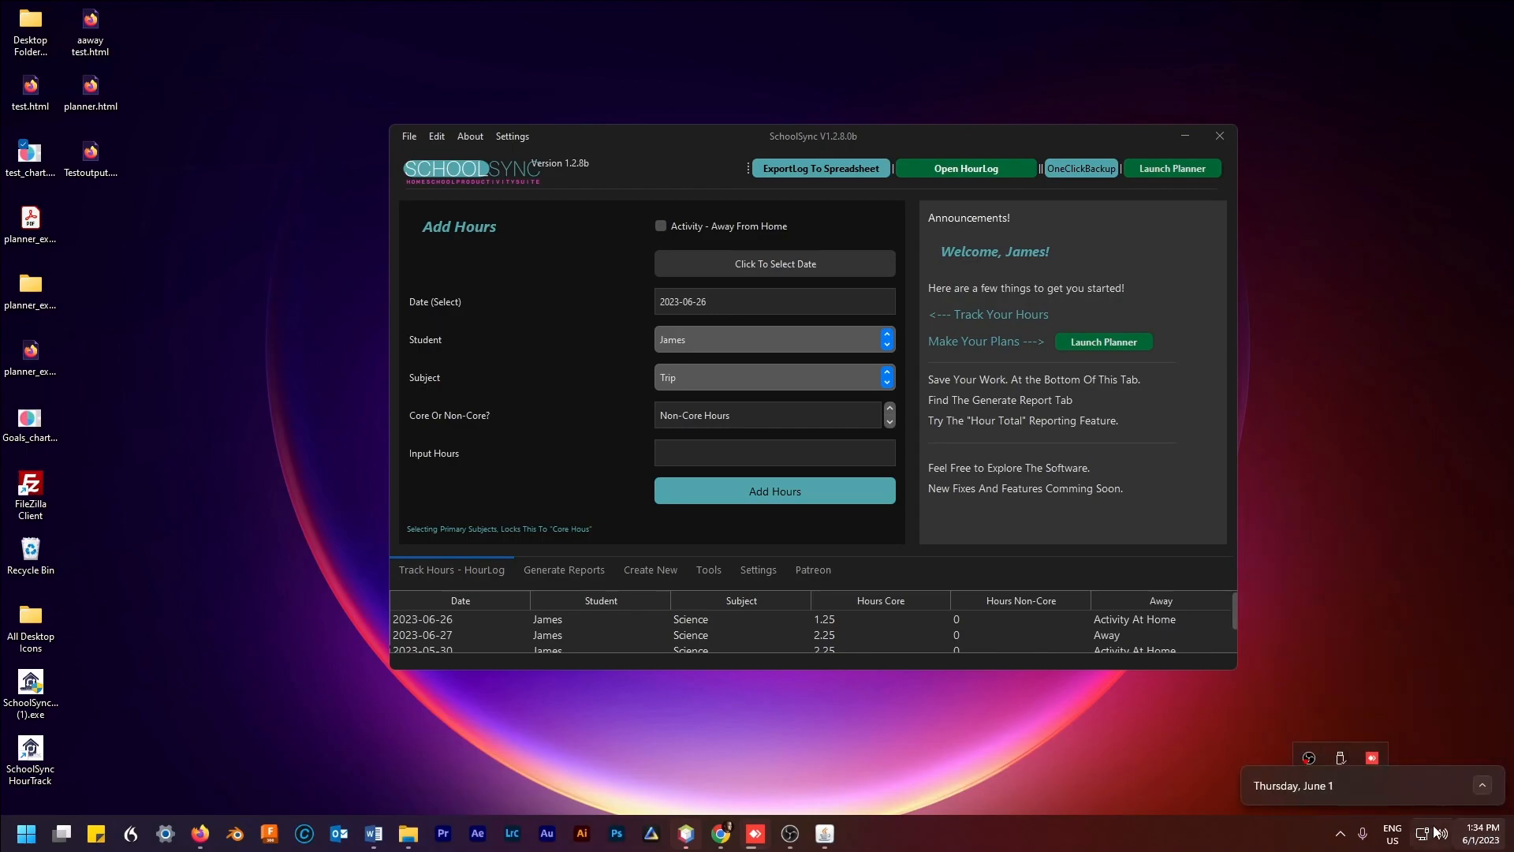
left_click(1473, 835)
left_click(1474, 835)
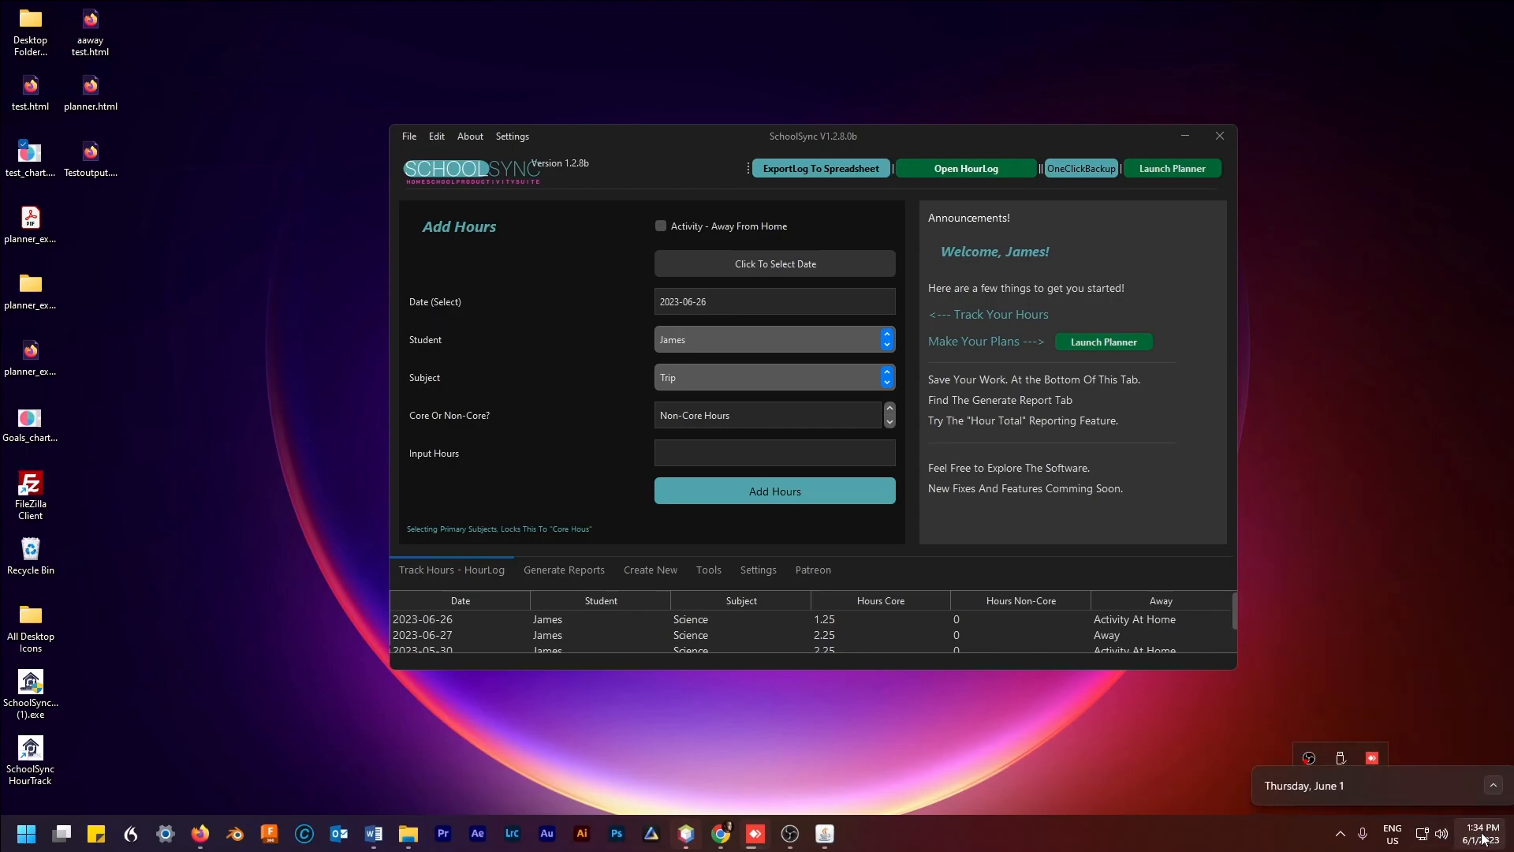
left_click(1481, 785)
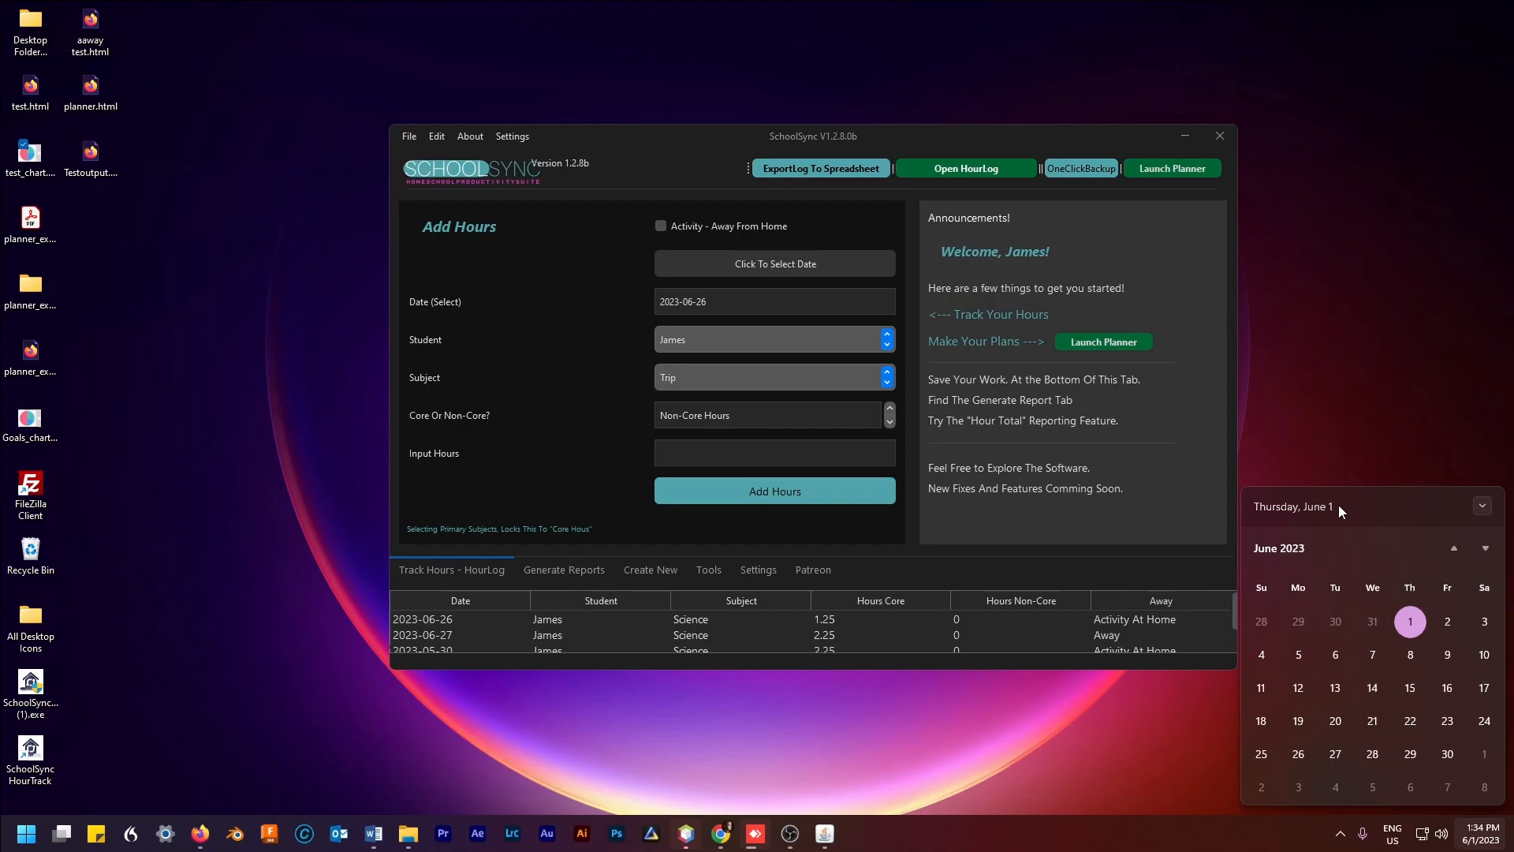